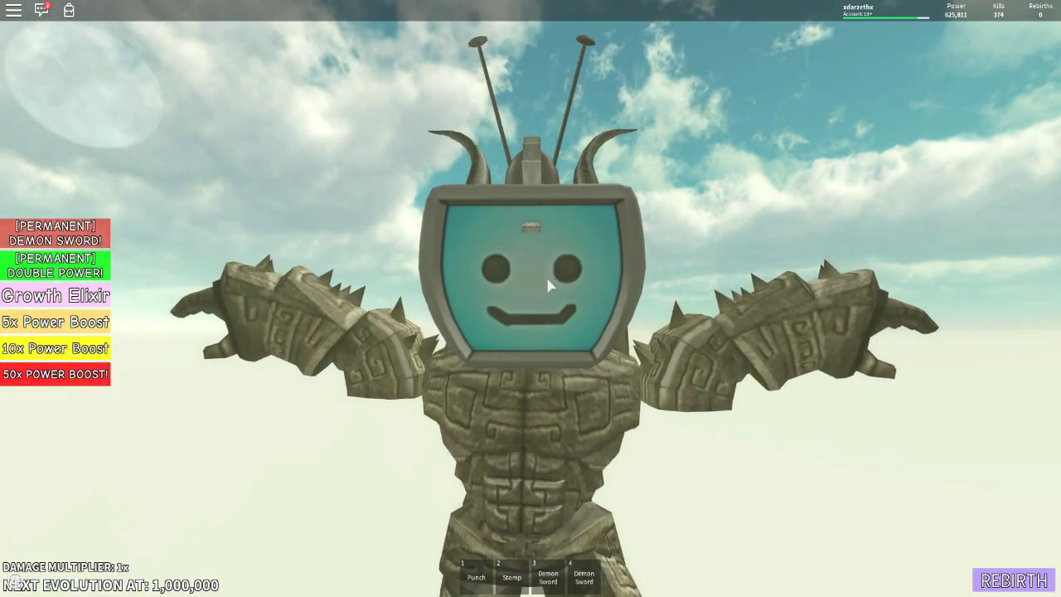
Step: Orbit around the titan, throw a punch, then confirm buying the 50x Temporal Boost
drag(547, 285, 559, 323)
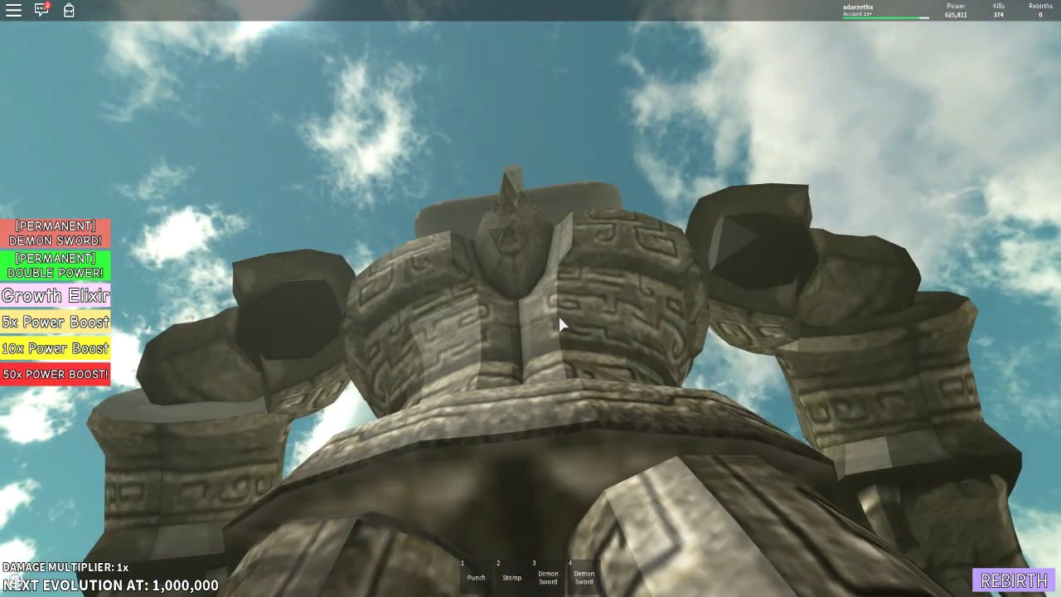
mouse_move(577, 317)
mouse_down()
mouse_move(607, 333)
mouse_move(654, 300)
mouse_up()
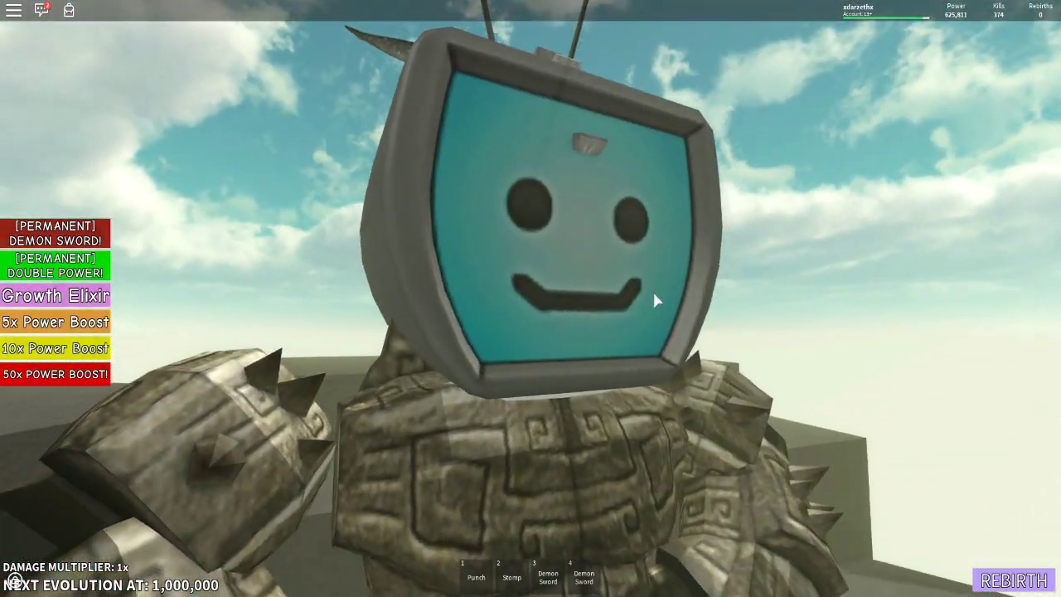
scroll(654, 300, down, 5)
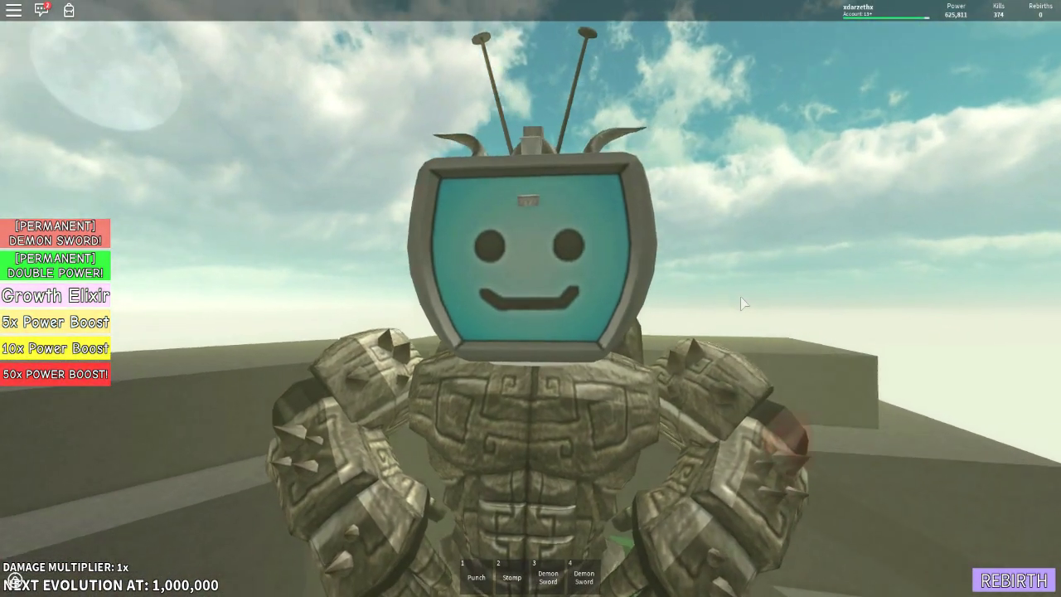
click(743, 303)
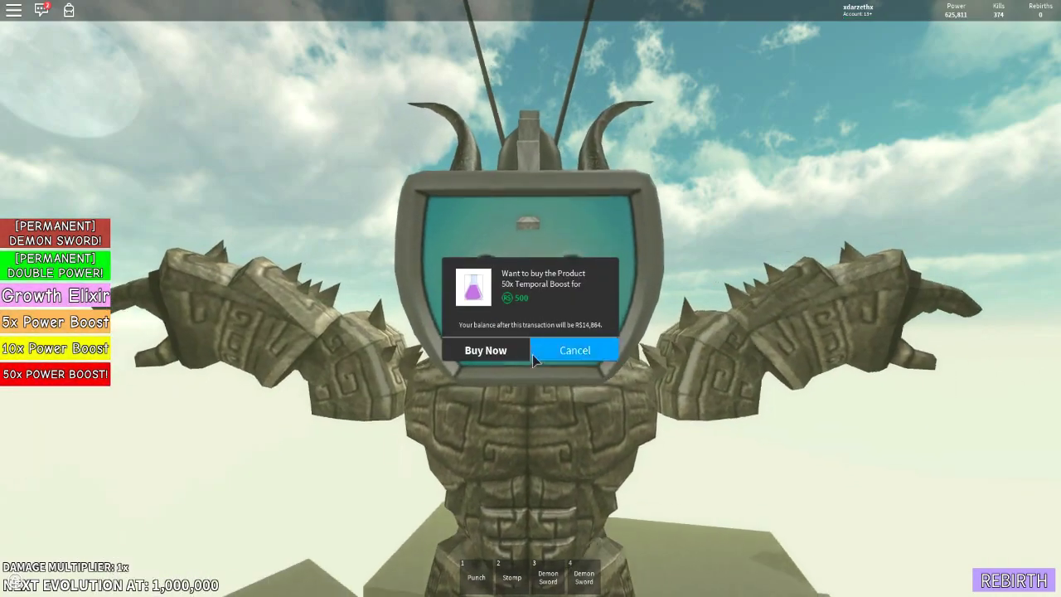
click(487, 349)
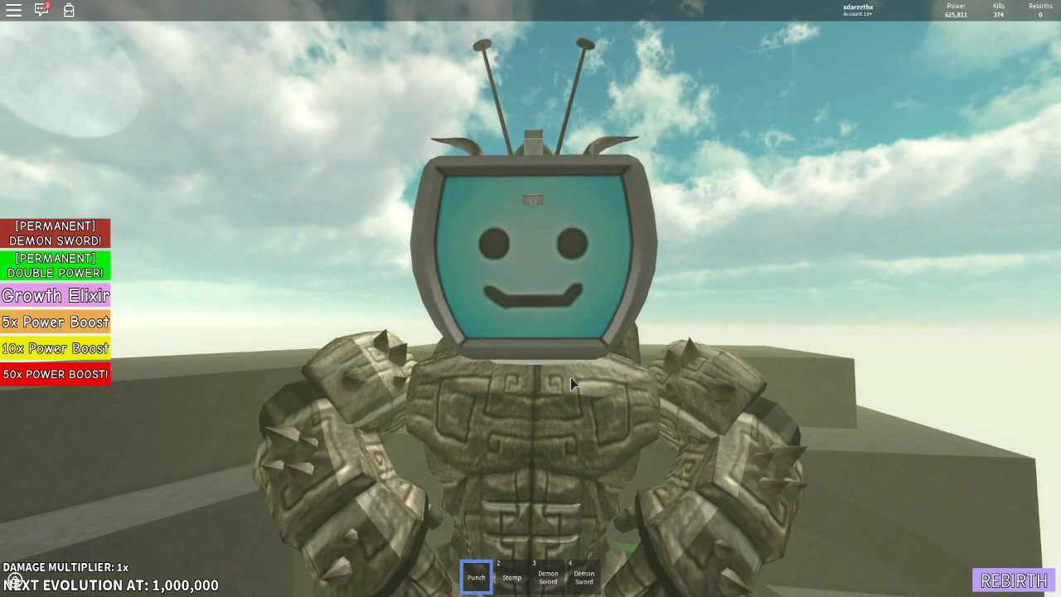
Step: Punch repeatedly, raising Power from 625,811 to about 629,356
click(570, 377)
click(571, 376)
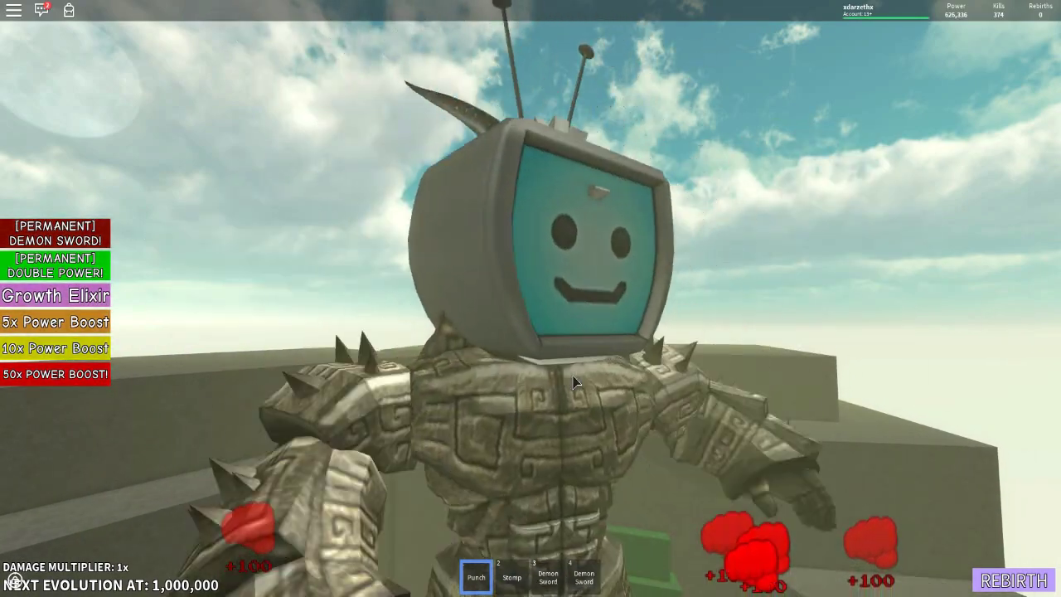
click(573, 377)
click(572, 377)
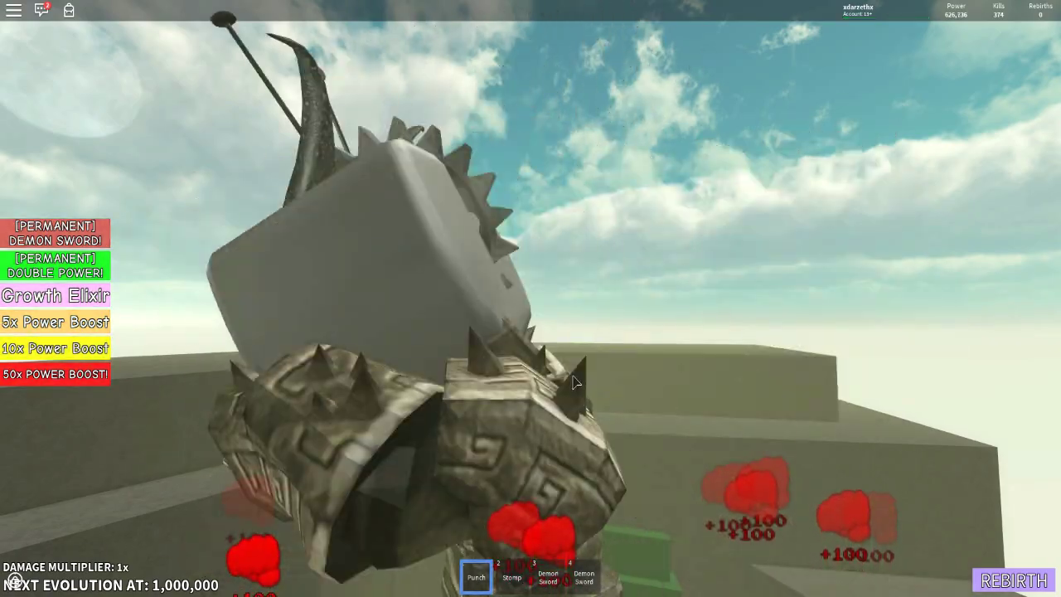
click(573, 381)
click(572, 381)
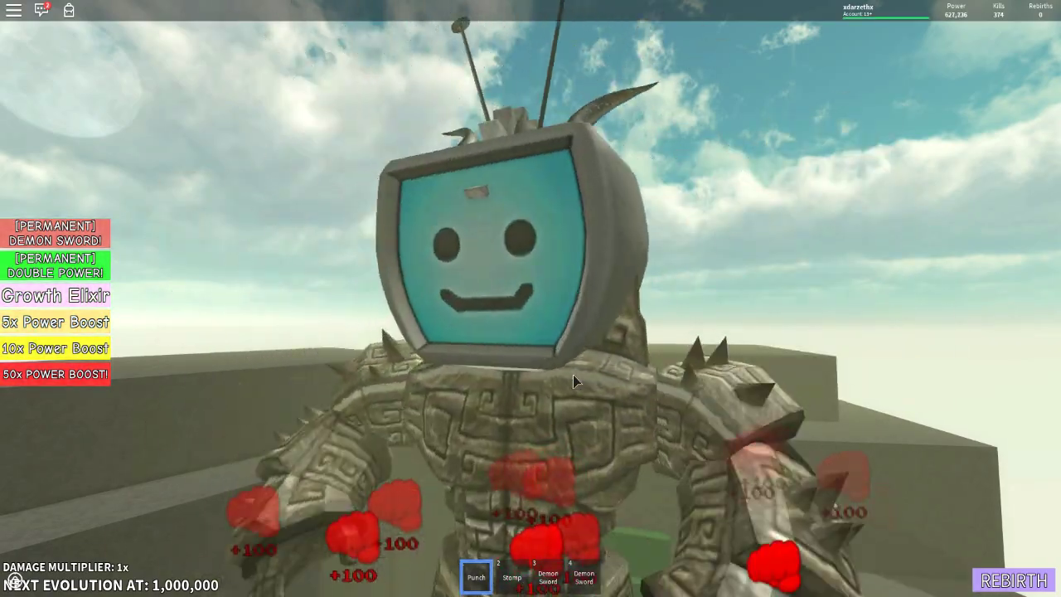
click(573, 381)
click(584, 379)
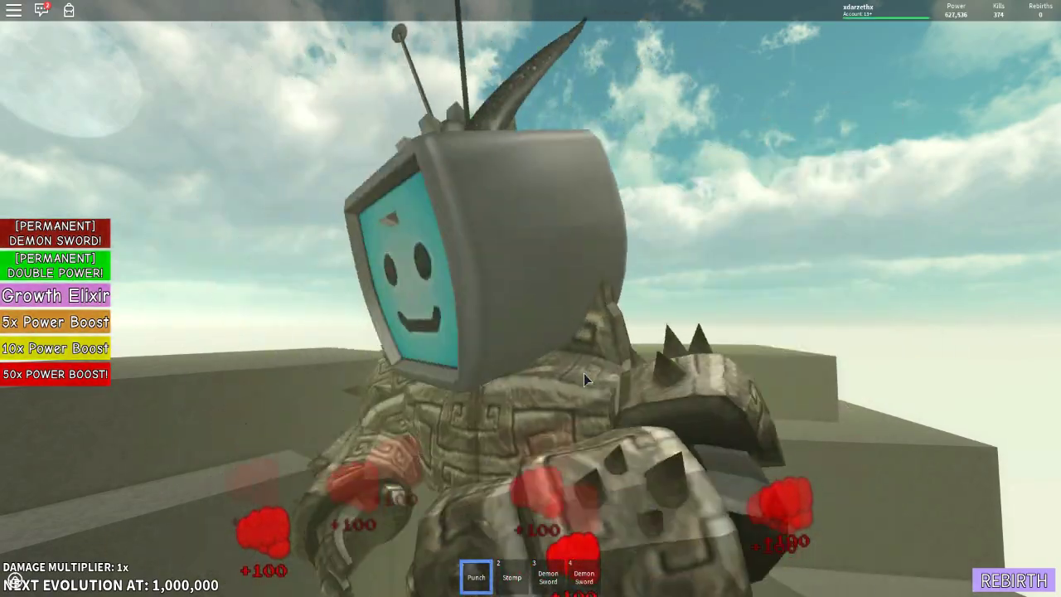
click(583, 380)
click(583, 380)
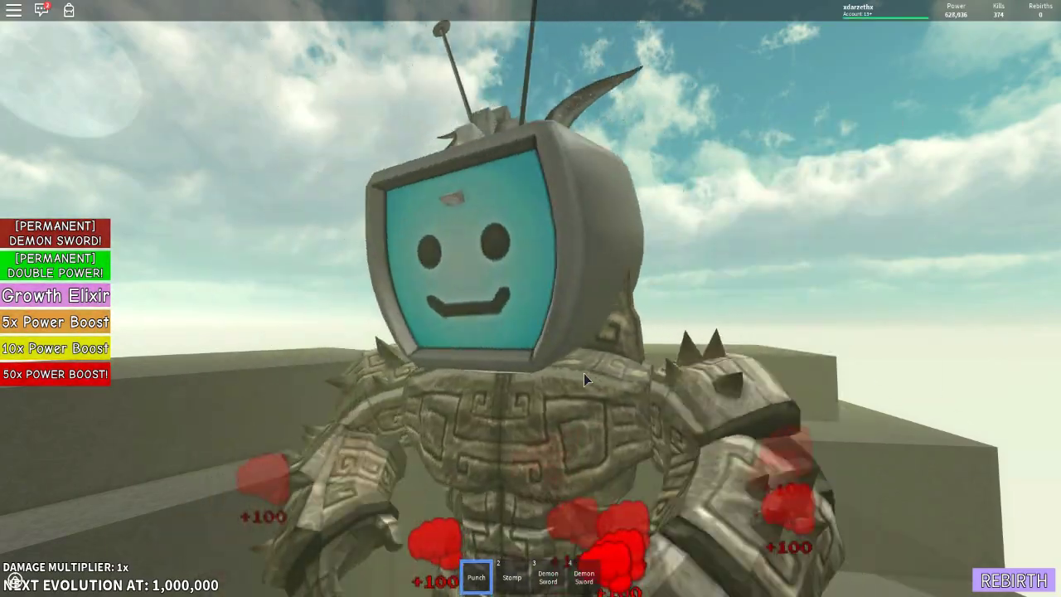
click(583, 380)
click(583, 380)
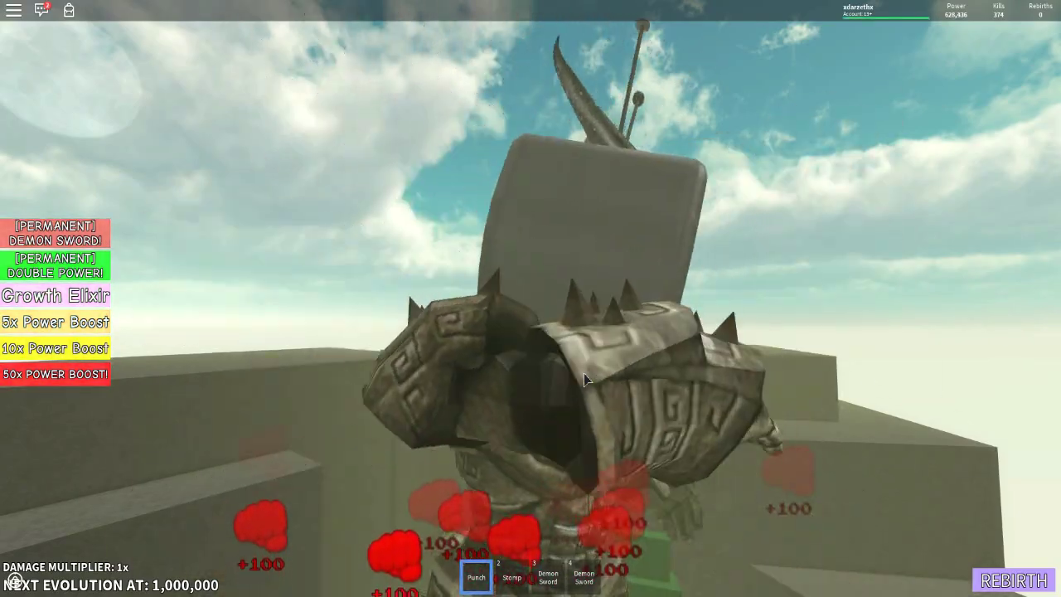
click(583, 375)
click(584, 375)
click(583, 375)
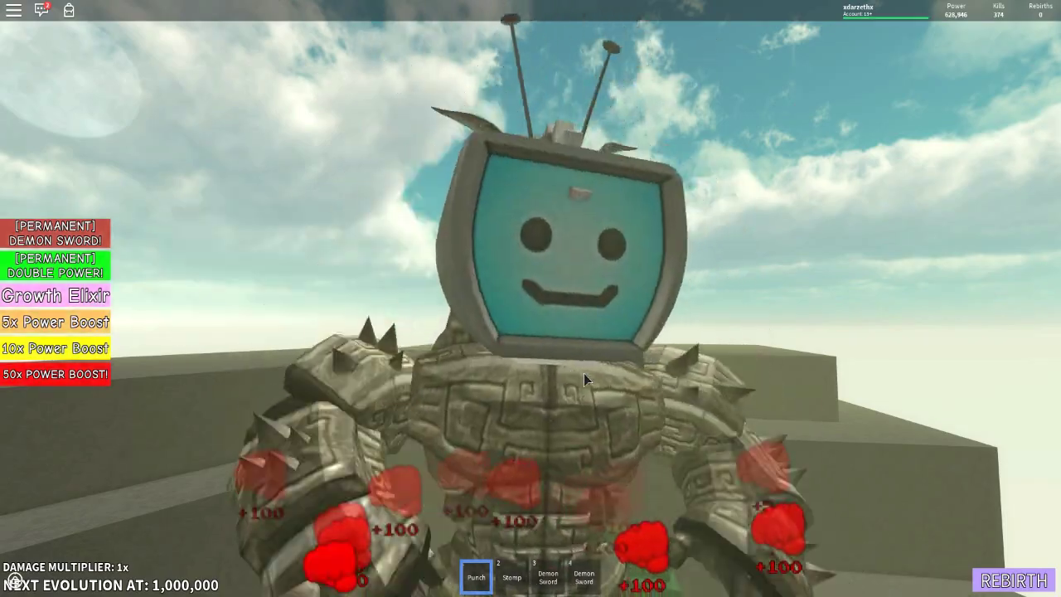
click(583, 377)
click(584, 377)
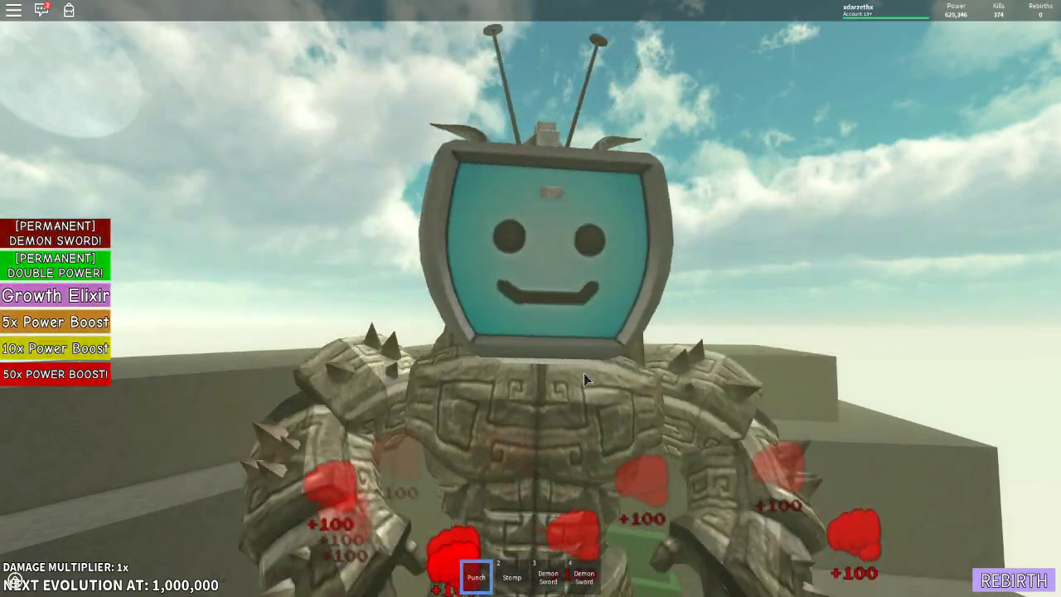
click(583, 378)
click(584, 379)
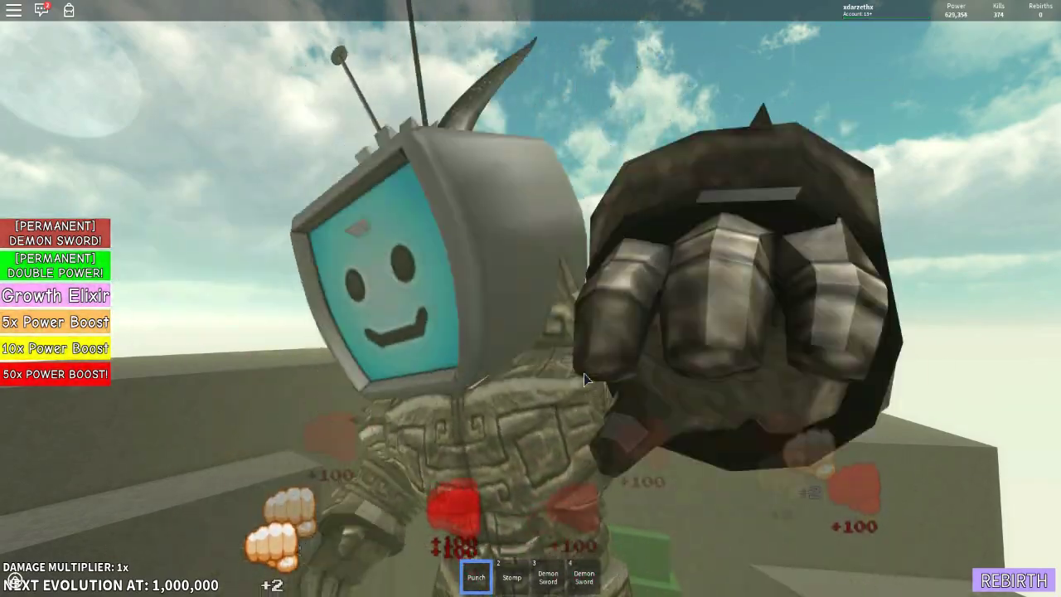
click(584, 379)
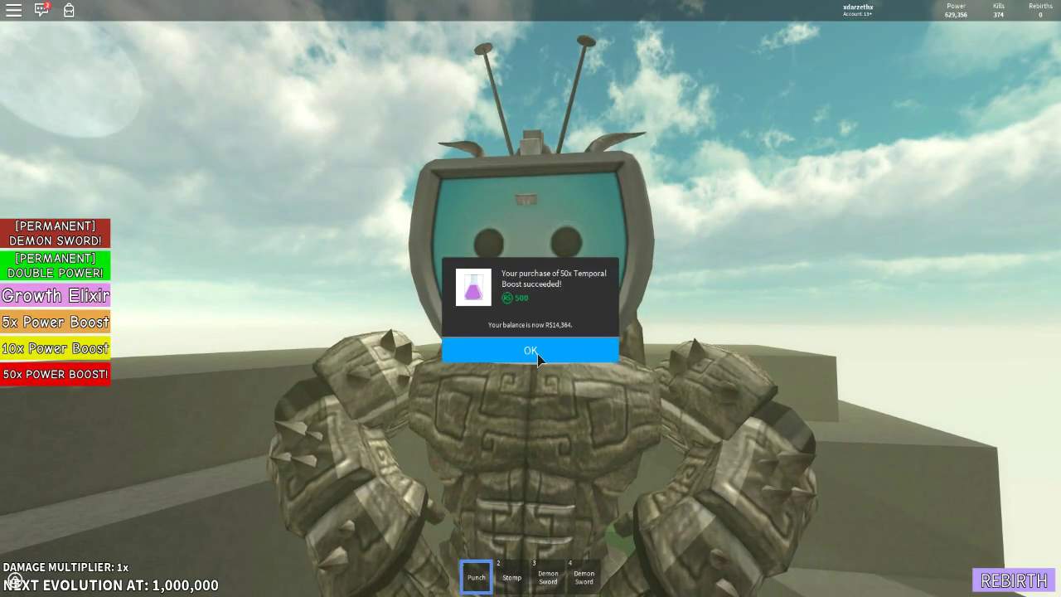
Step: Dismiss the boost purchase notice and keep punching with the 50x boost active
click(534, 352)
click(523, 372)
click(524, 372)
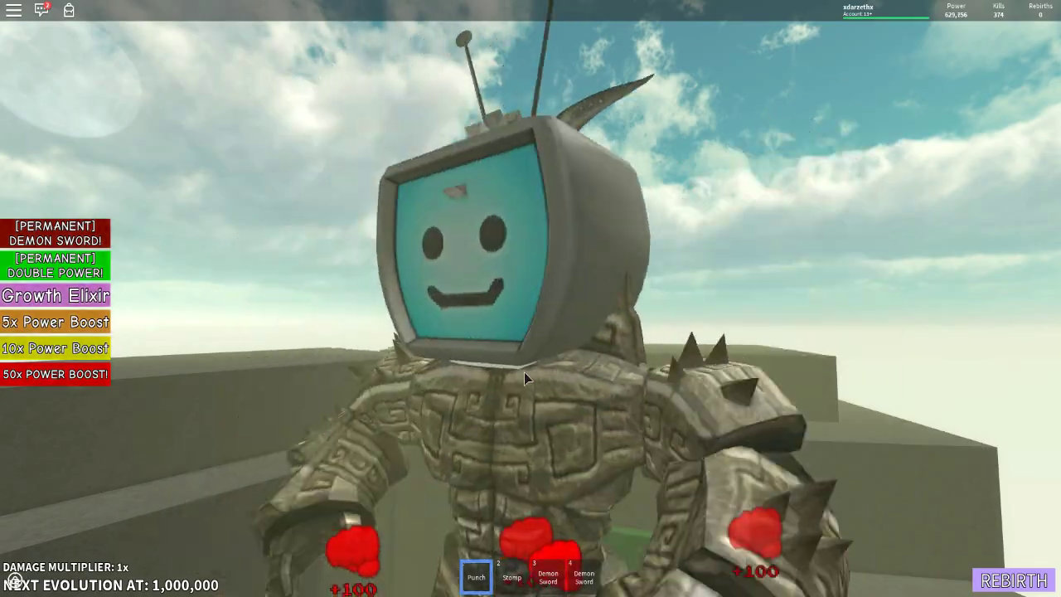
click(524, 372)
click(524, 372)
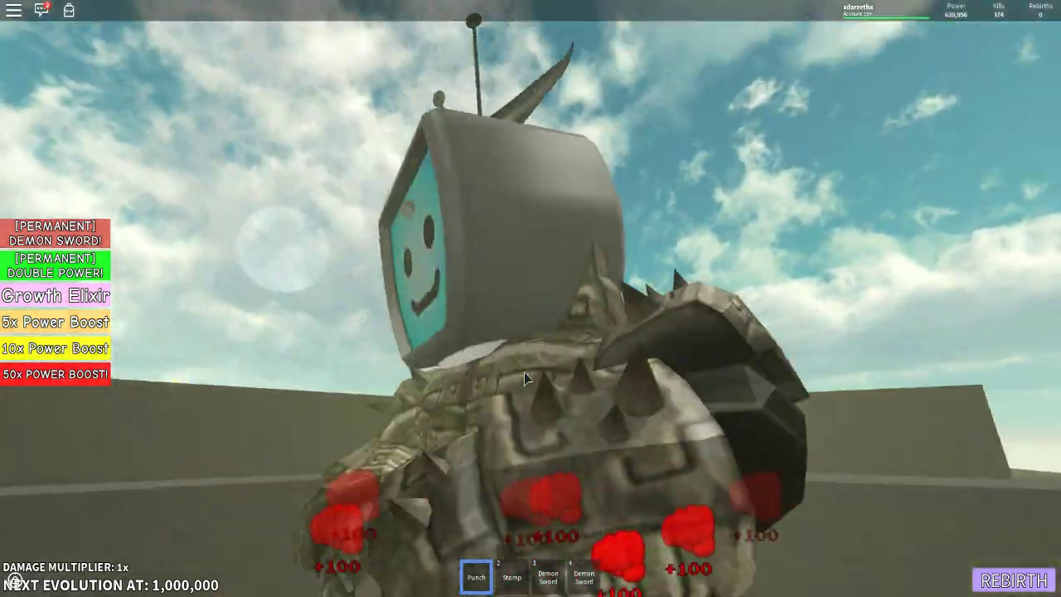
click(523, 372)
click(611, 367)
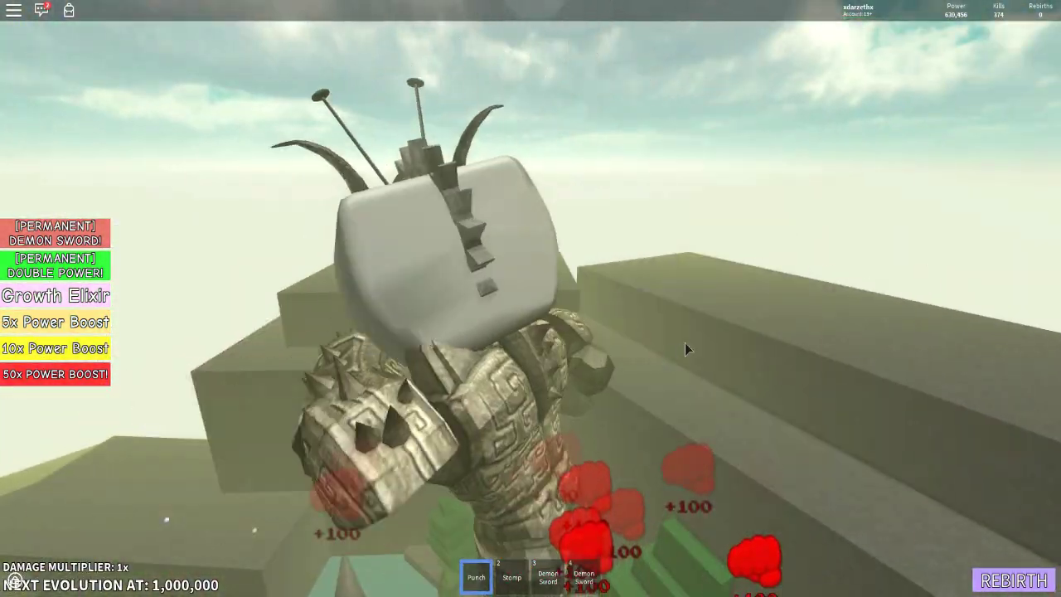
click(684, 342)
click(624, 347)
click(761, 345)
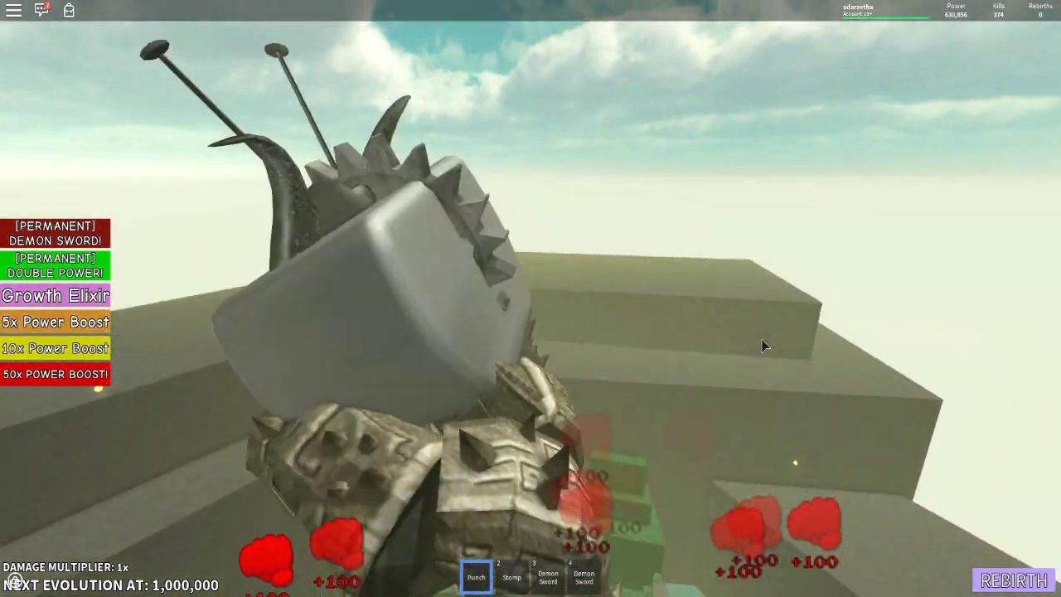
click(762, 340)
click(762, 339)
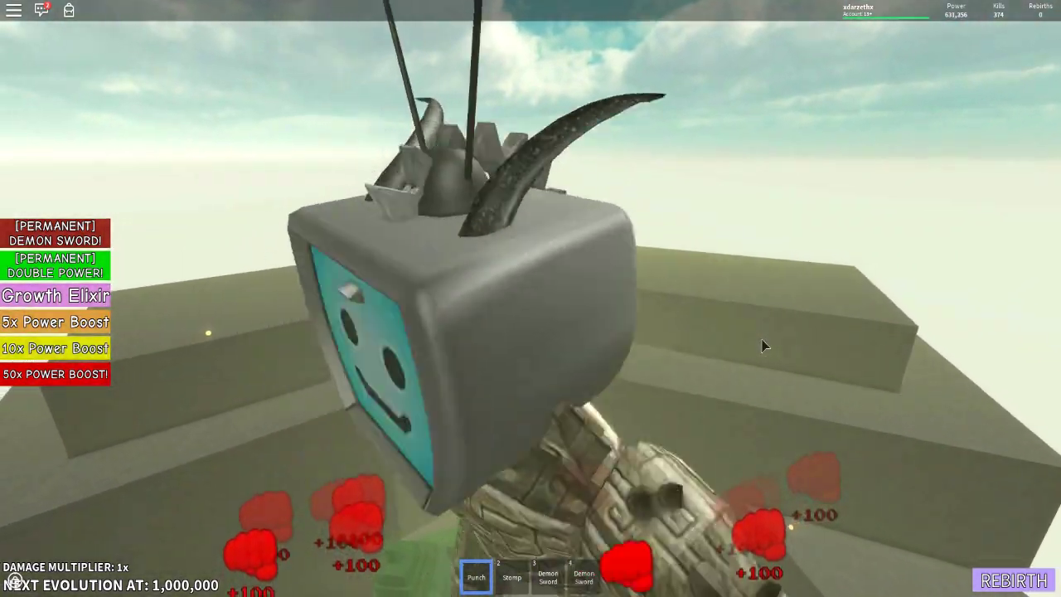
click(762, 348)
click(469, 420)
click(476, 420)
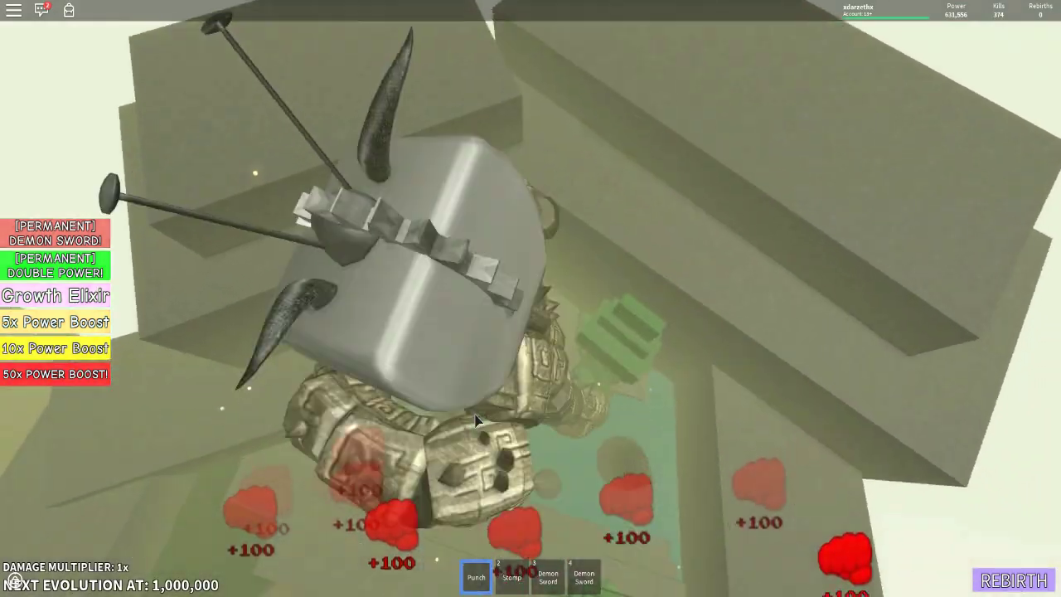
click(481, 405)
click(485, 406)
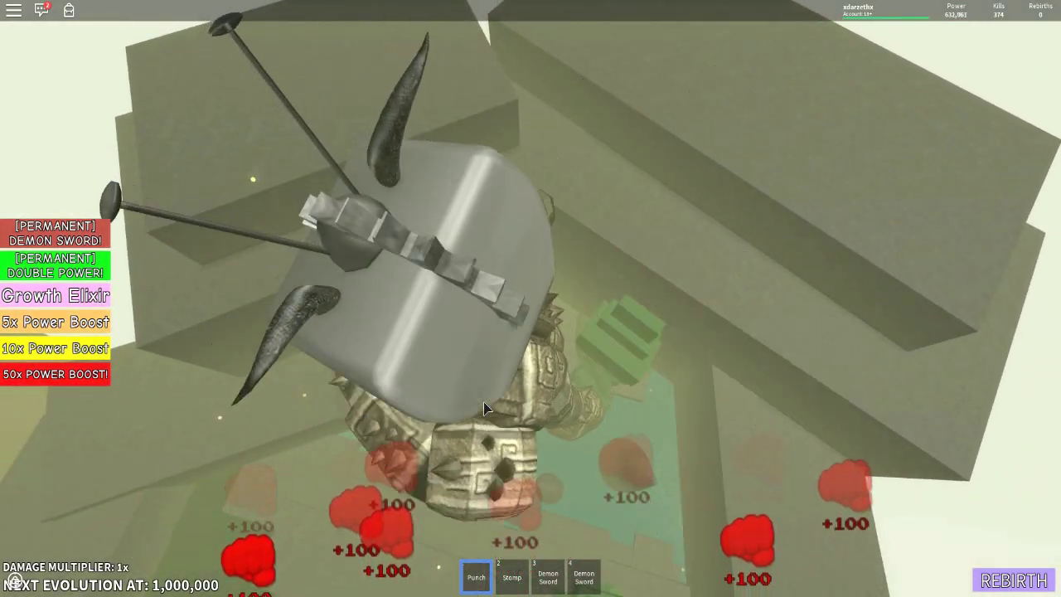
click(484, 406)
click(483, 402)
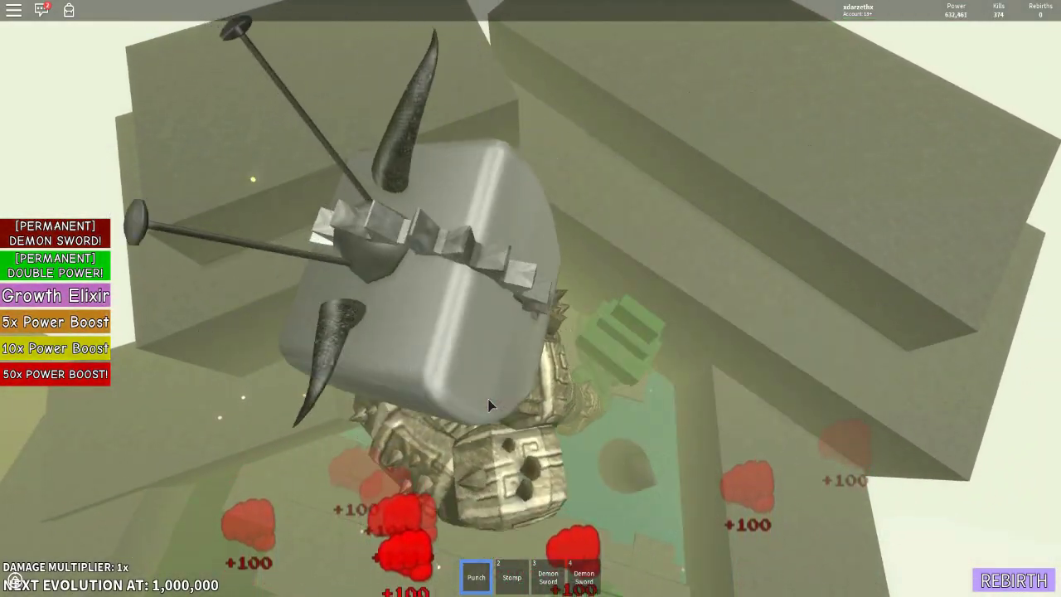
click(488, 398)
click(623, 316)
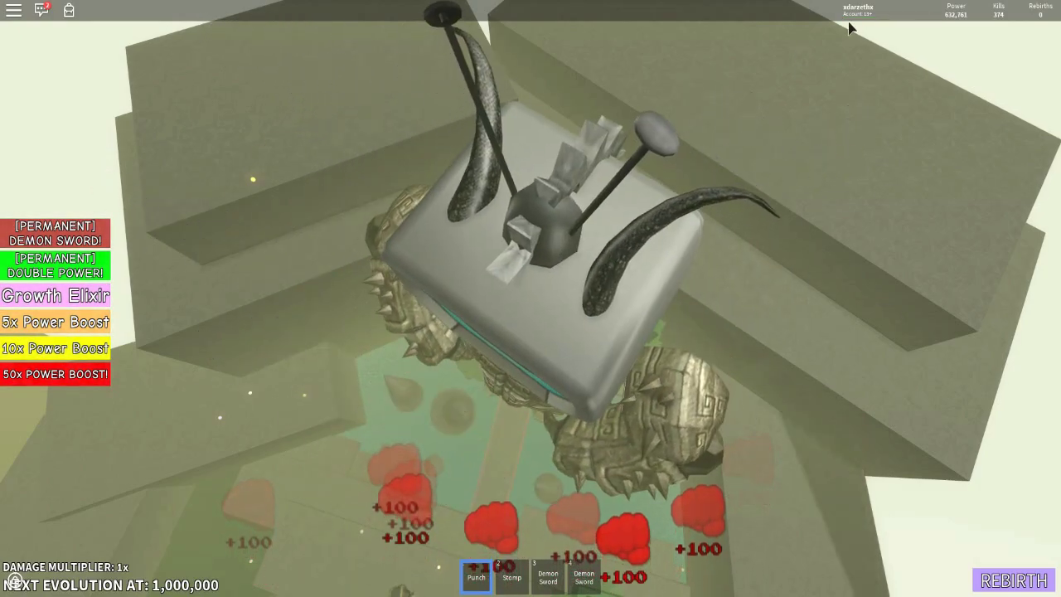
Step: Show and hide the player leaderboard, then punch Power up to about 632,871
click(853, 17)
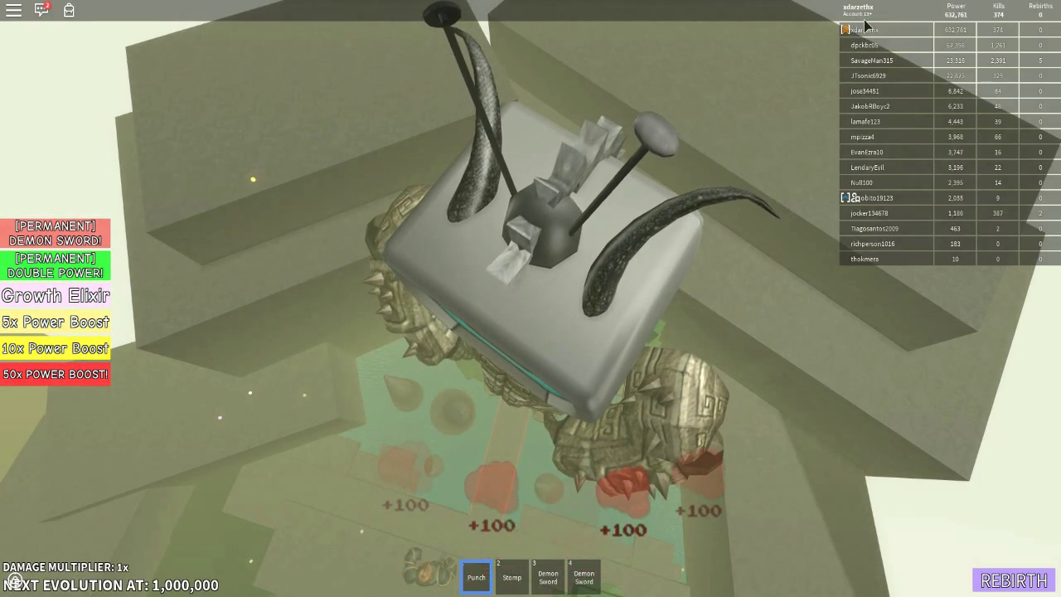
click(866, 24)
click(567, 302)
click(570, 303)
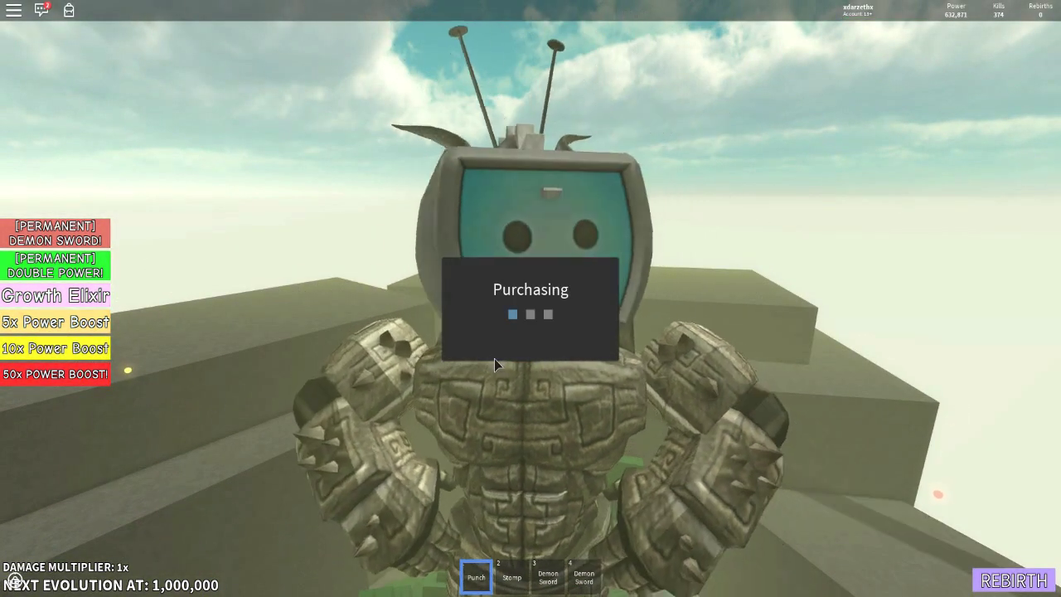
Step: Dismiss the success notice and punch steadily, lifting Power to roughly 636,385
click(527, 350)
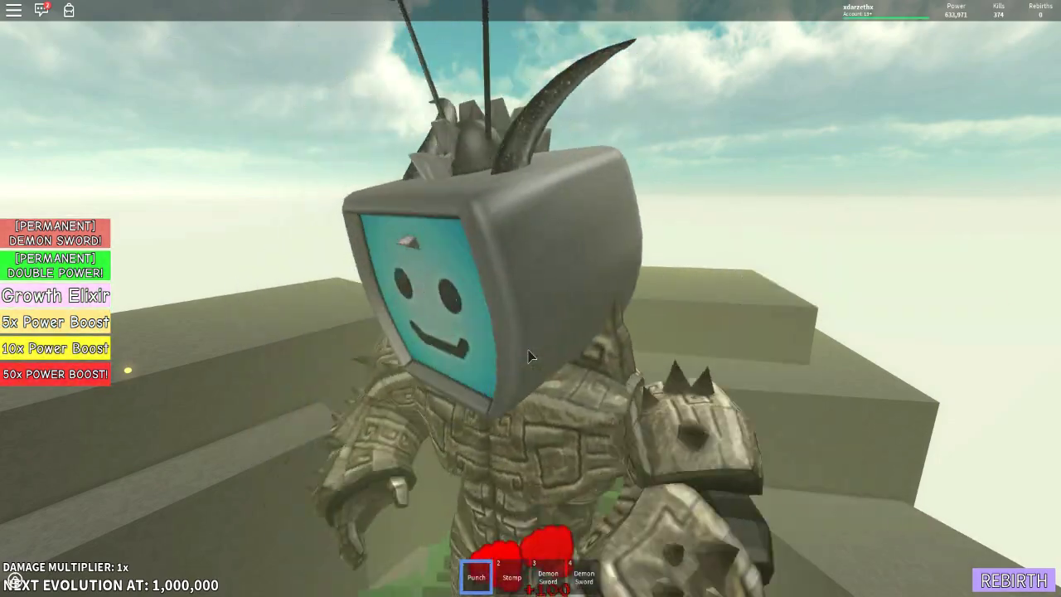
click(528, 350)
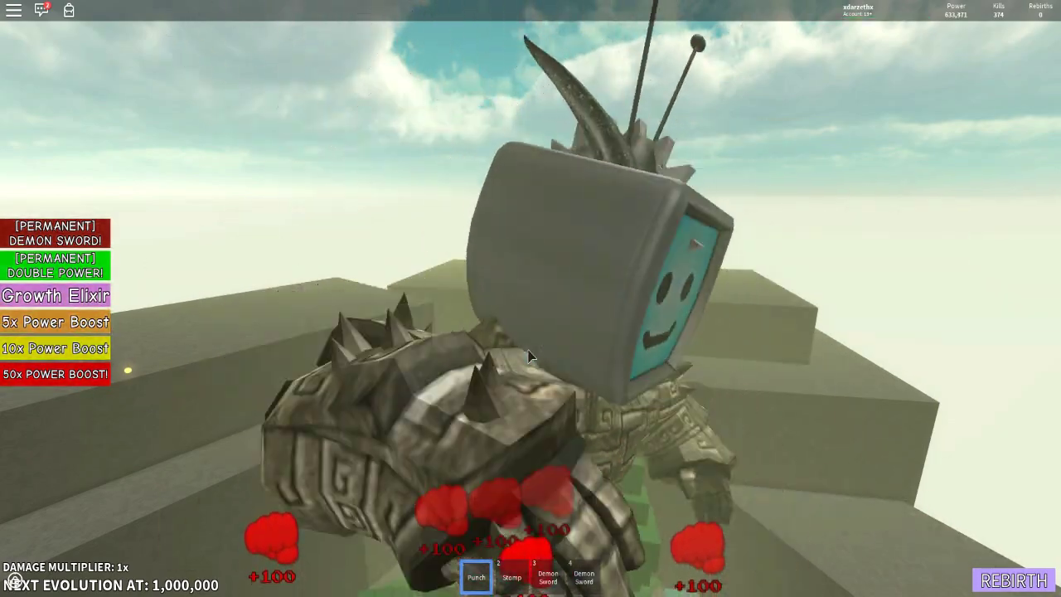
click(528, 355)
click(528, 355)
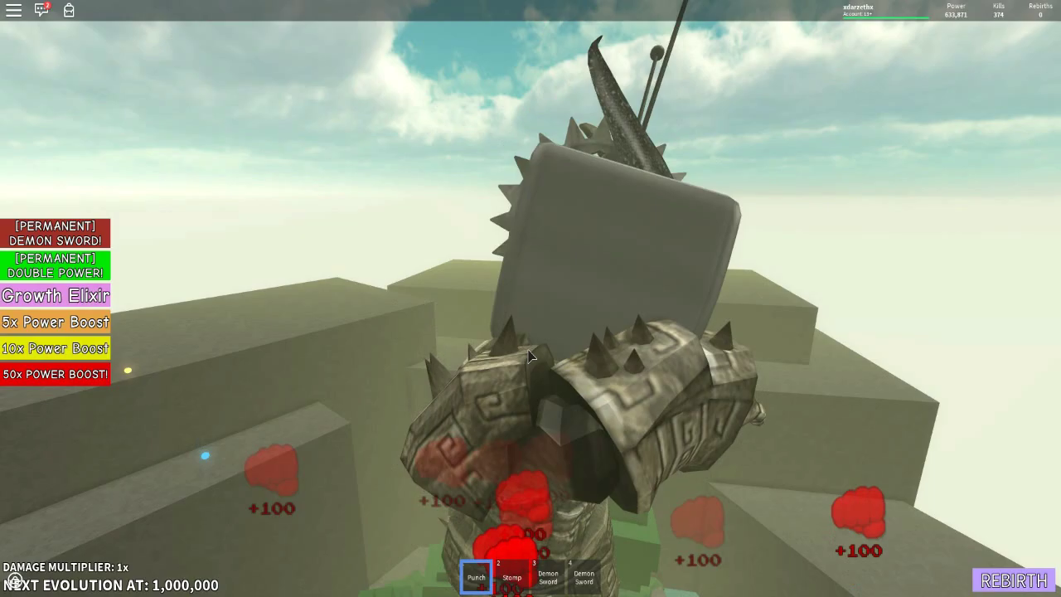
click(531, 354)
click(530, 355)
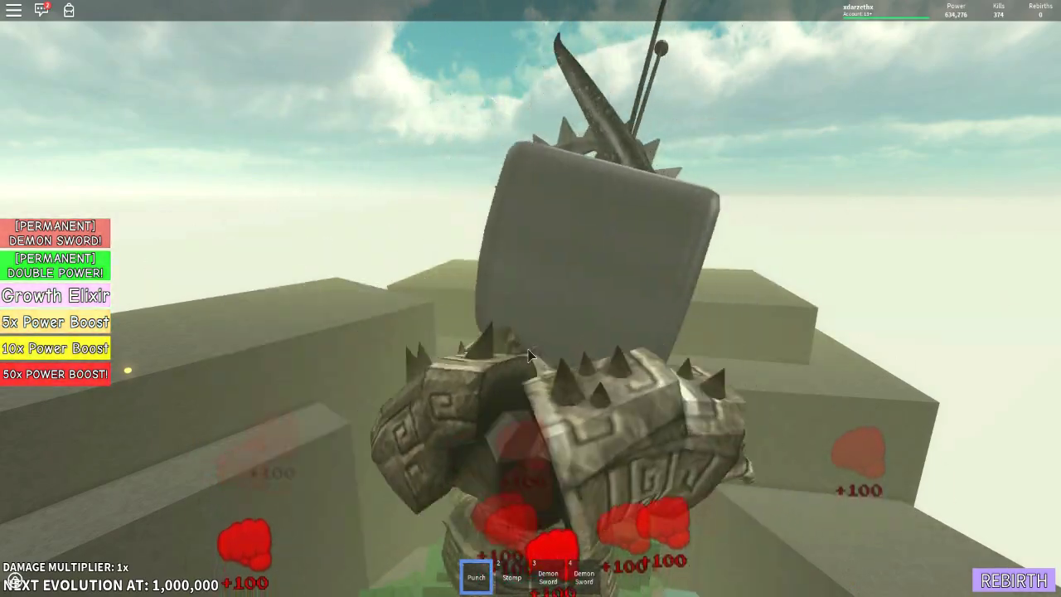
click(531, 355)
click(535, 351)
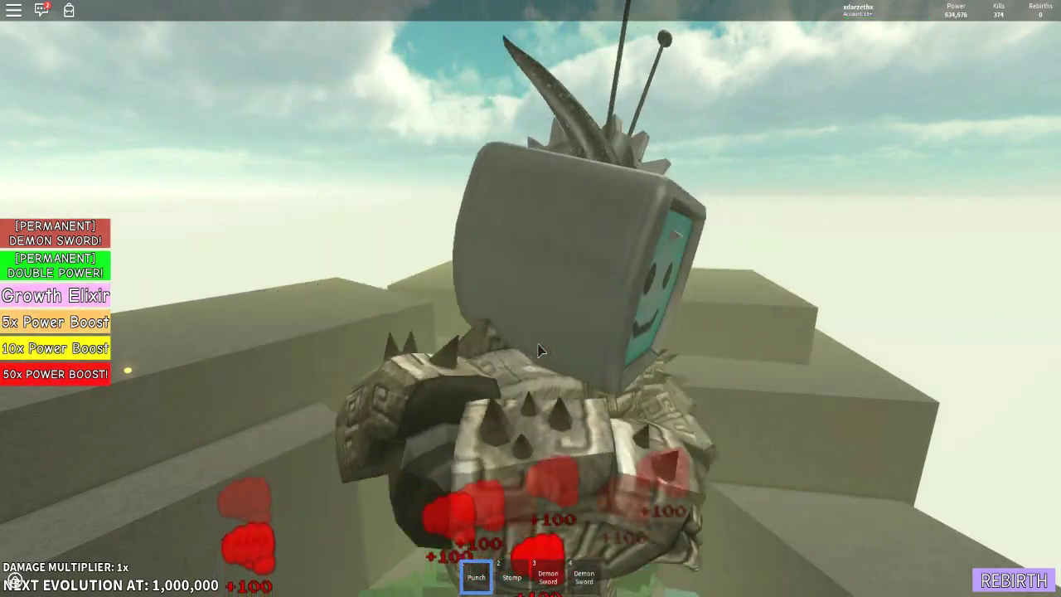
click(538, 349)
click(538, 350)
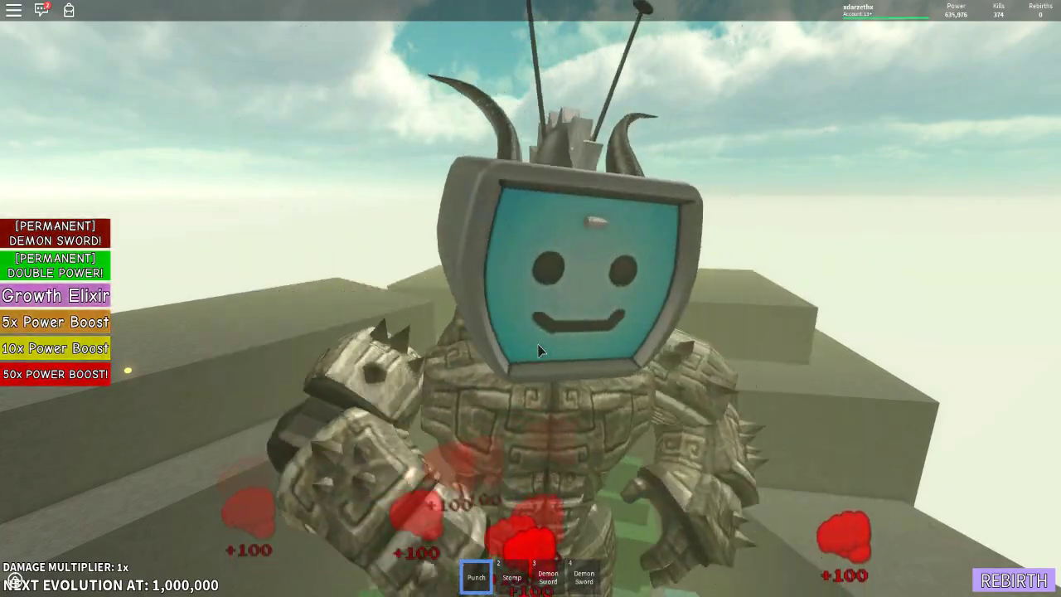
click(540, 346)
click(544, 343)
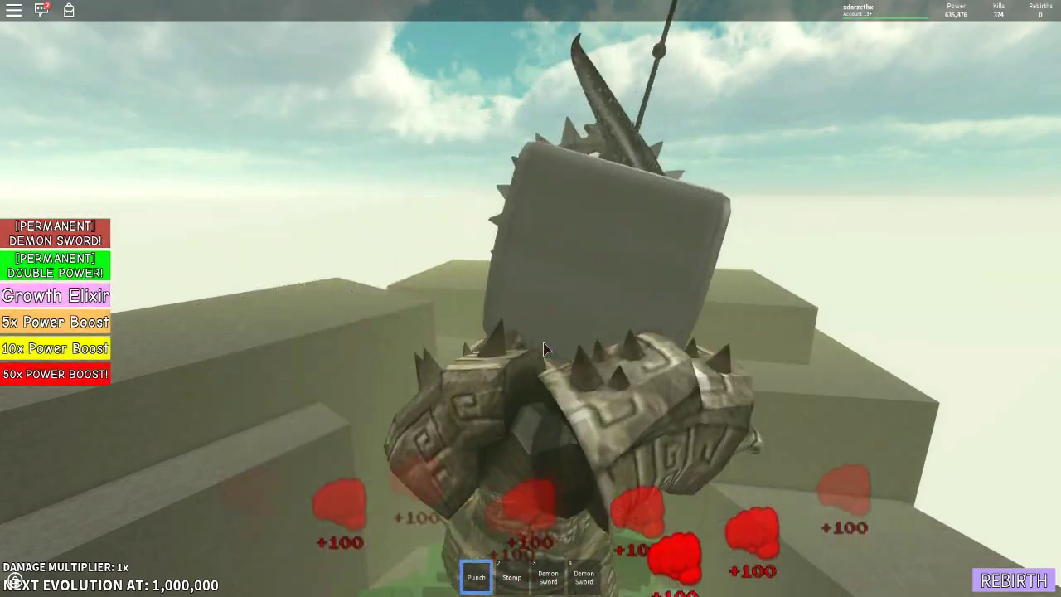
click(543, 347)
click(539, 345)
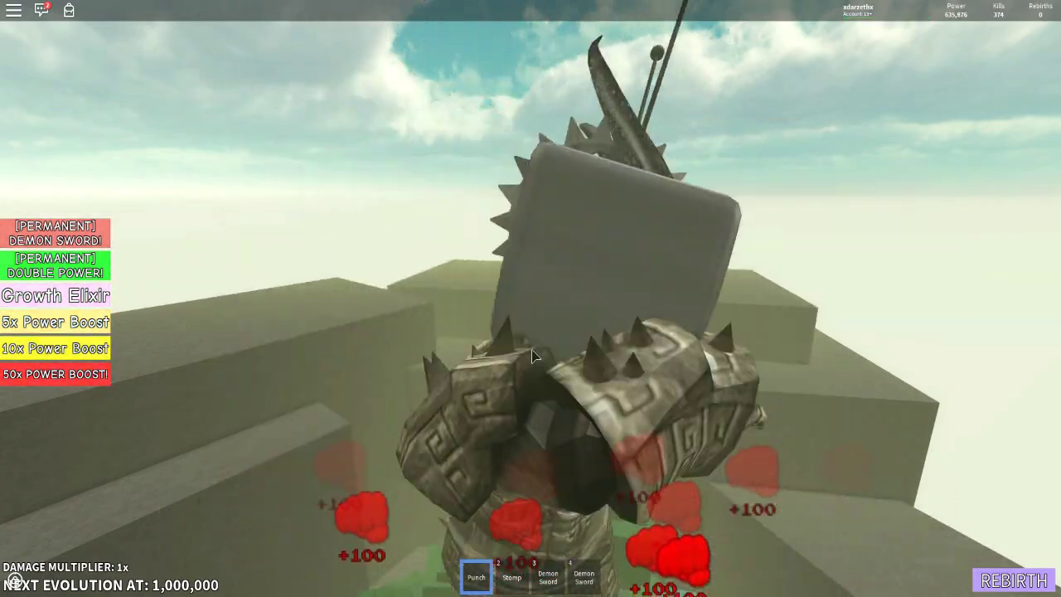
click(533, 354)
click(529, 358)
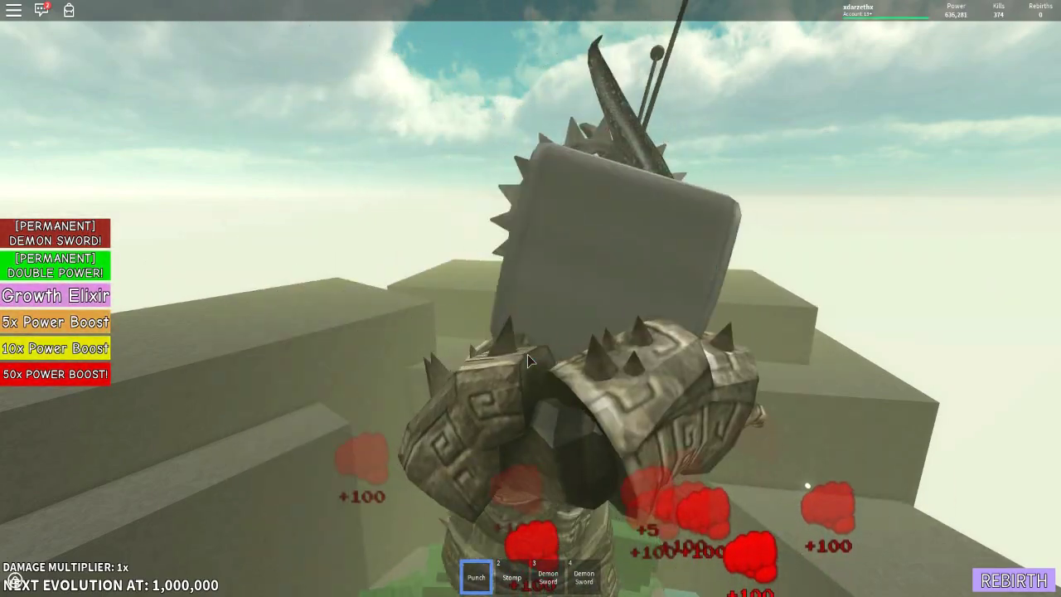
click(527, 353)
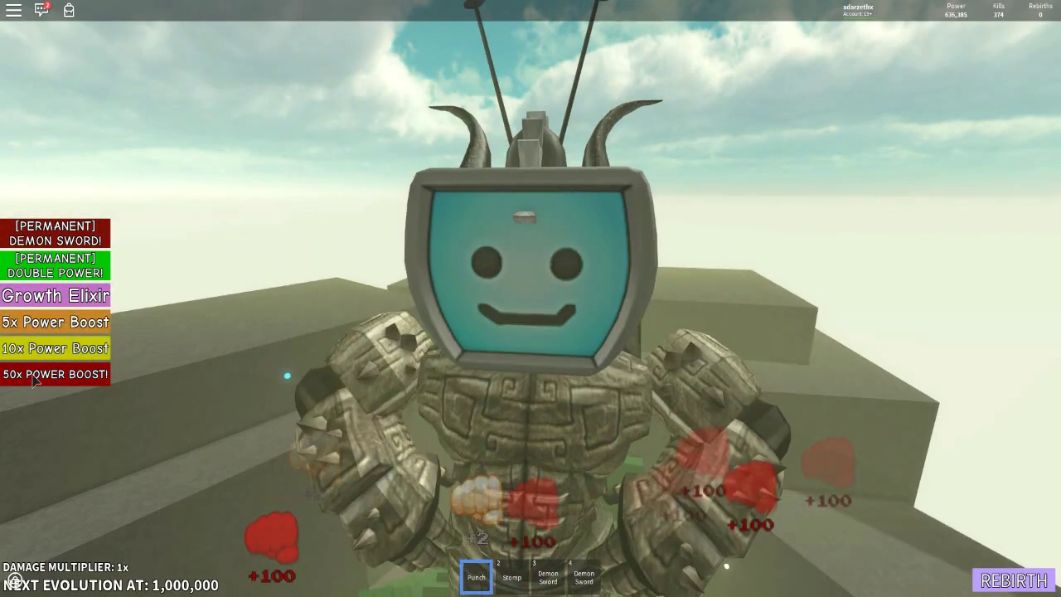
Step: Punch while the boost purchase completes, then dismiss the success notice
click(509, 359)
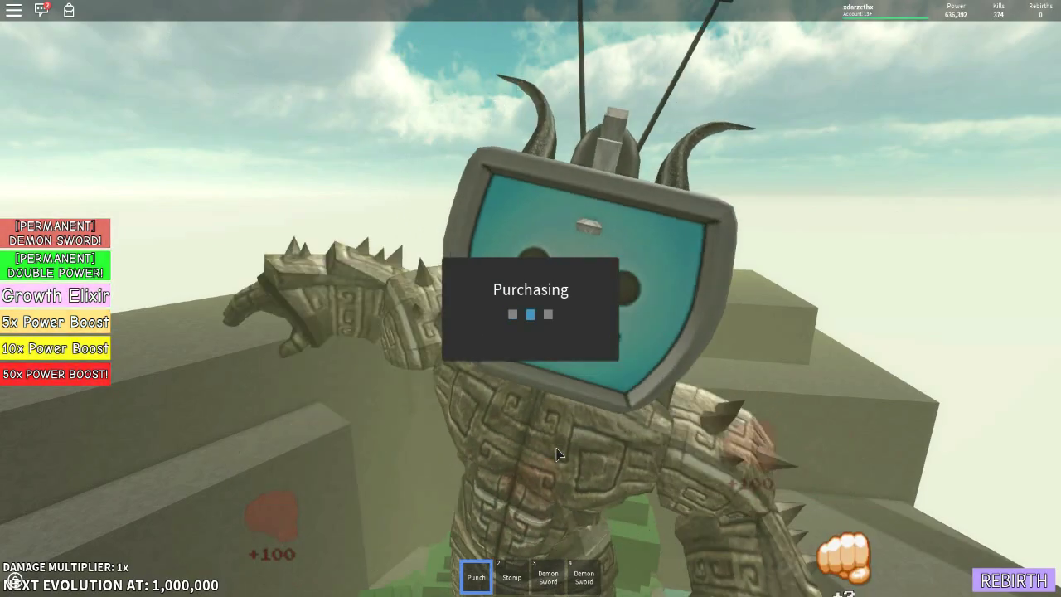
click(530, 406)
click(513, 370)
click(487, 340)
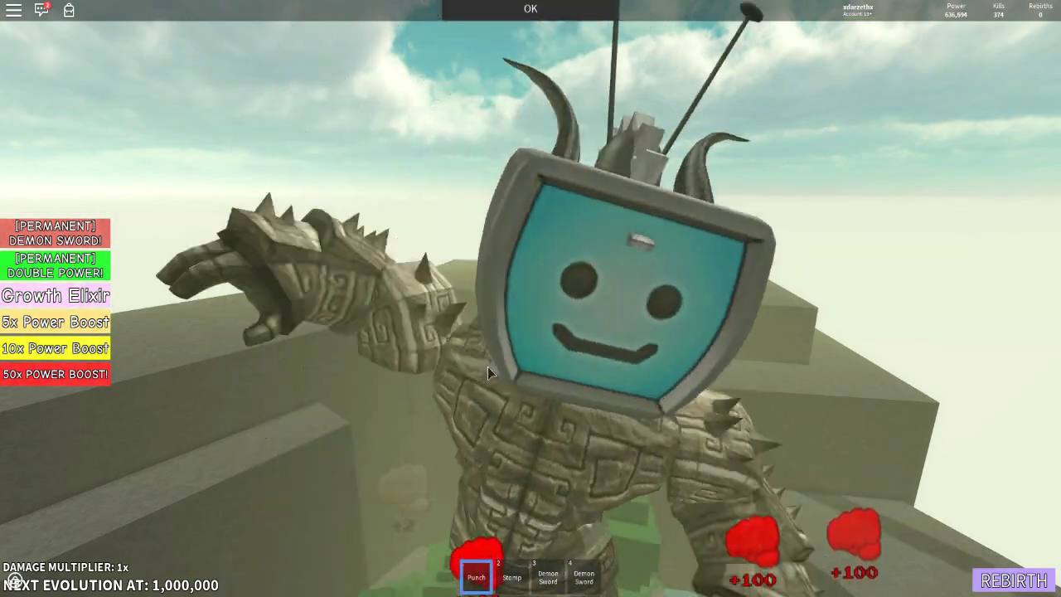
click(487, 367)
Step: Keep punching to lift Power to about 639,099
click(487, 366)
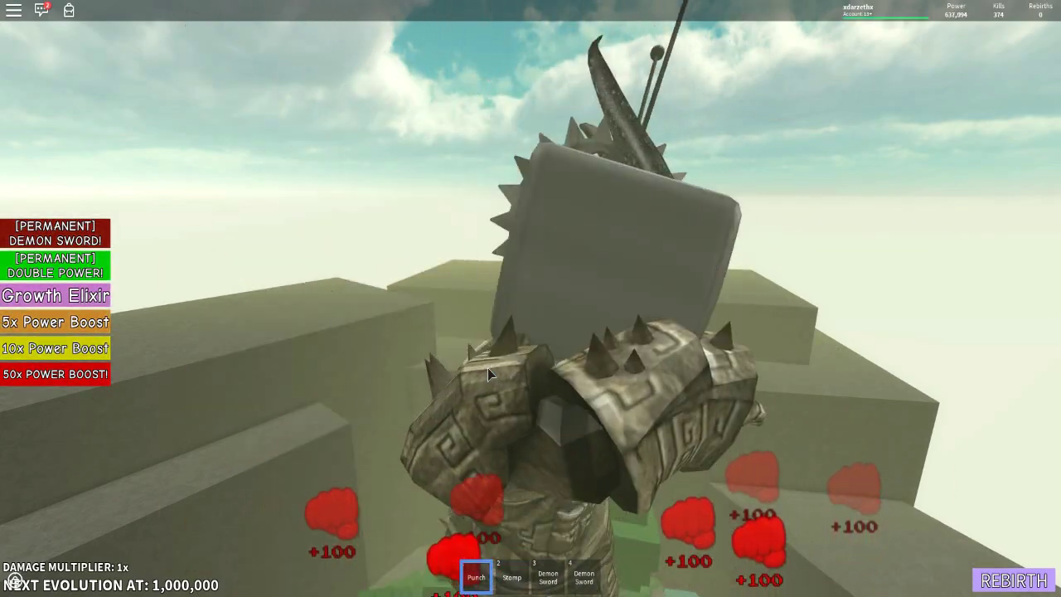
click(487, 373)
click(487, 374)
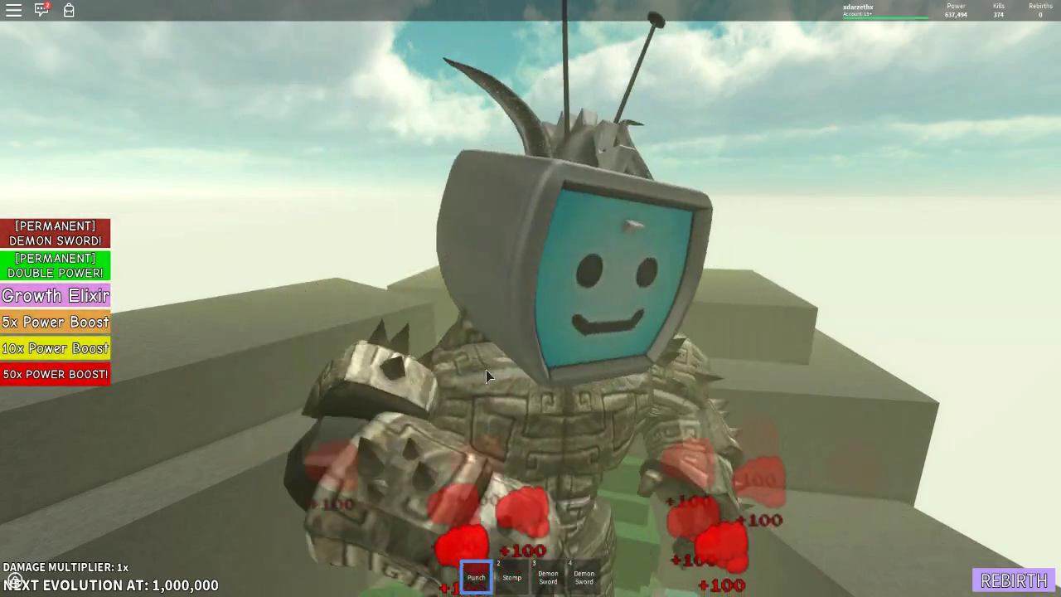
click(485, 377)
click(485, 380)
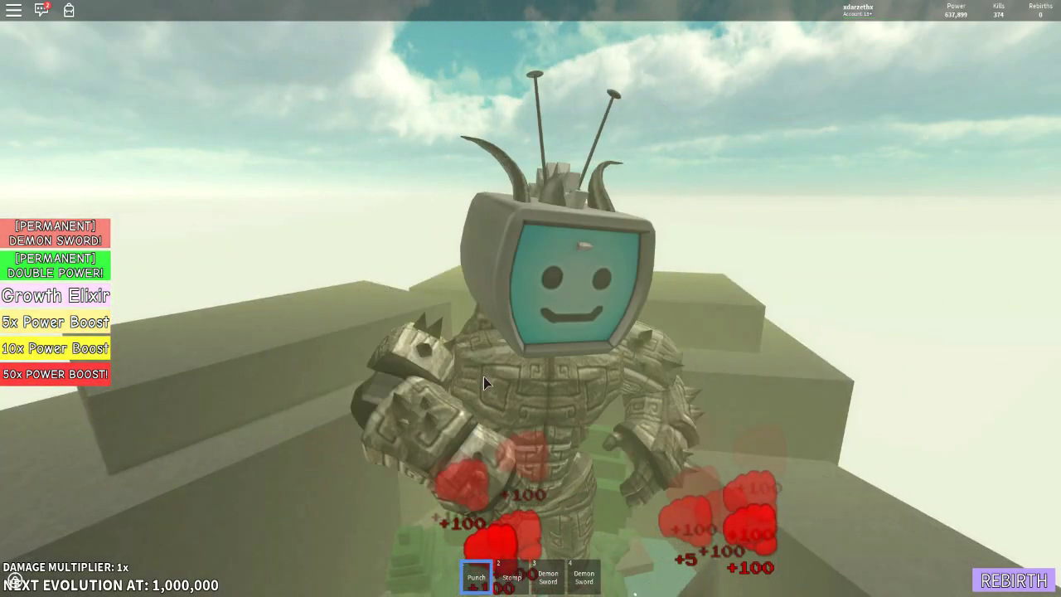
click(483, 380)
click(484, 385)
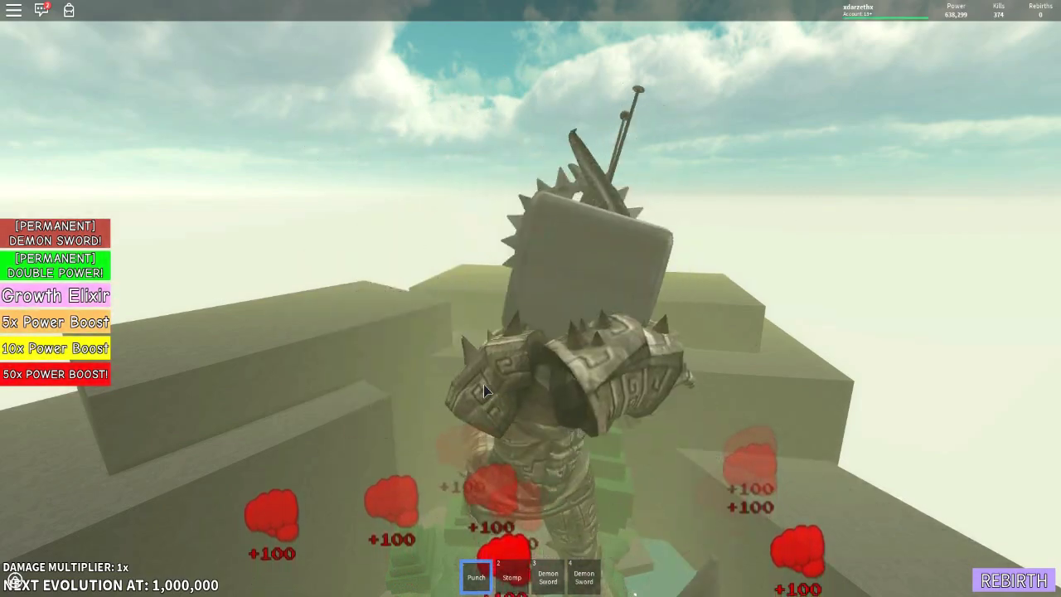
click(484, 390)
click(485, 390)
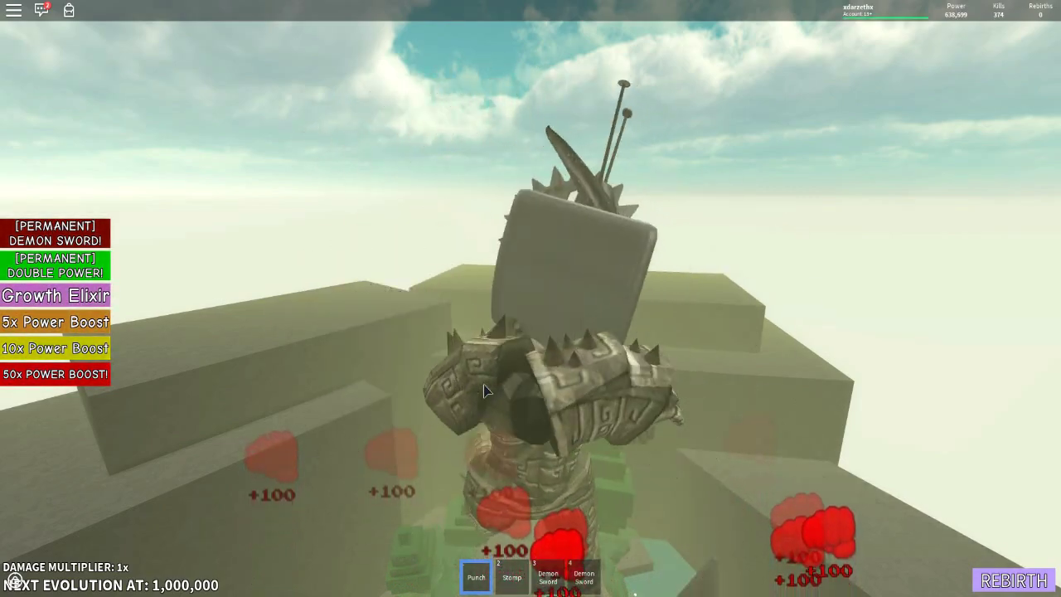
click(485, 389)
click(485, 389)
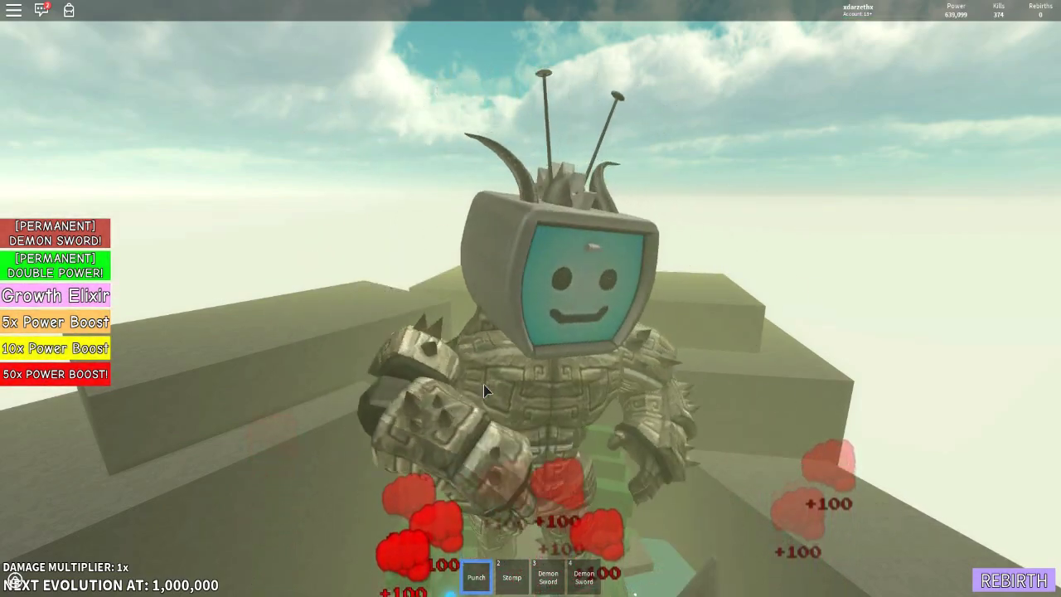
Step: Punch a few times, then buy the 50x Temporal Boost and dismiss the confirmation
click(483, 385)
click(483, 384)
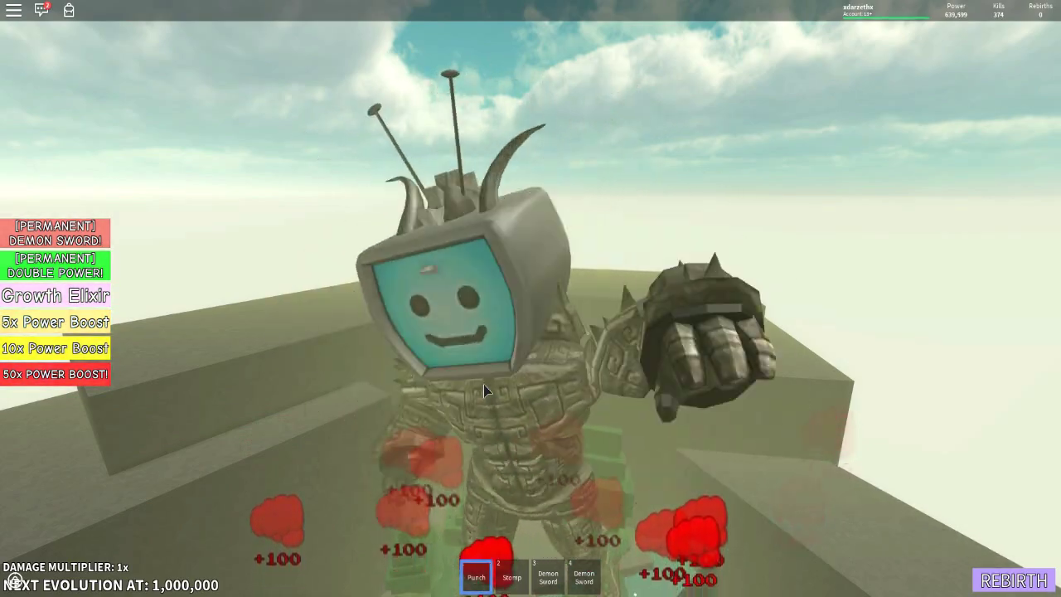
click(483, 384)
click(483, 384)
click(483, 384)
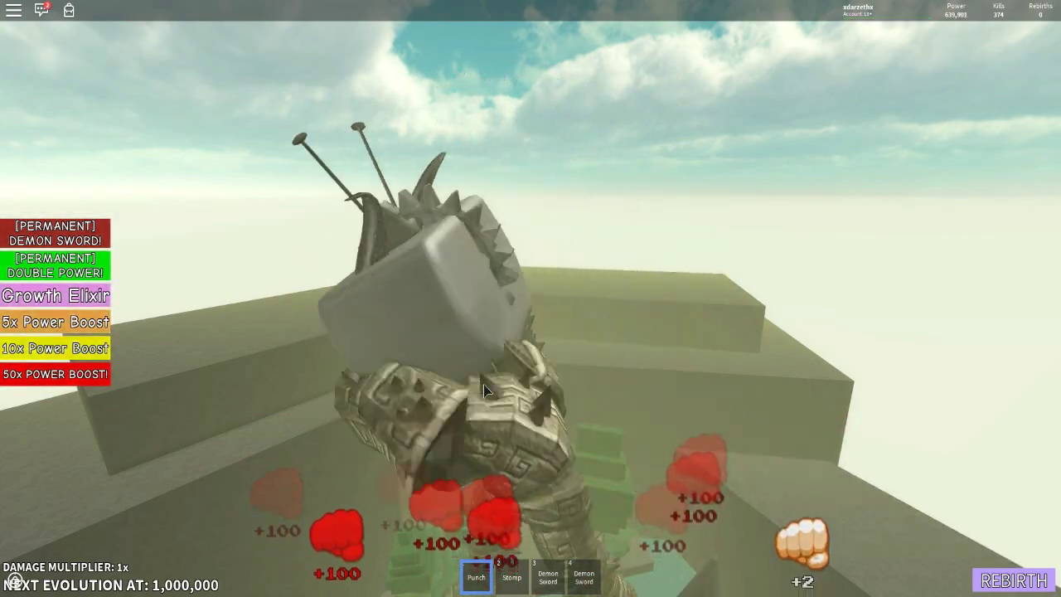
click(483, 384)
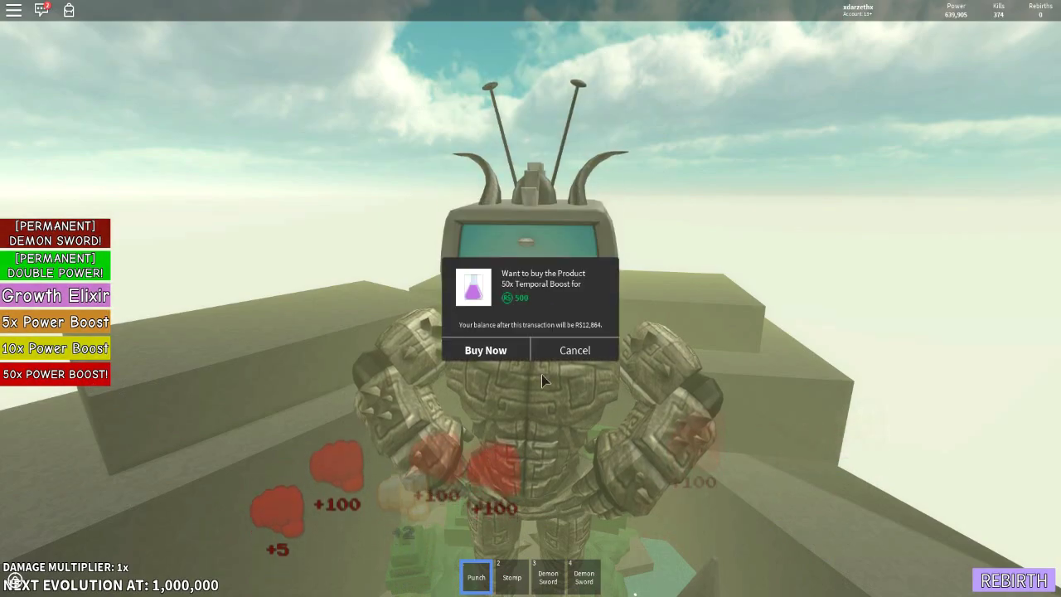
click(503, 354)
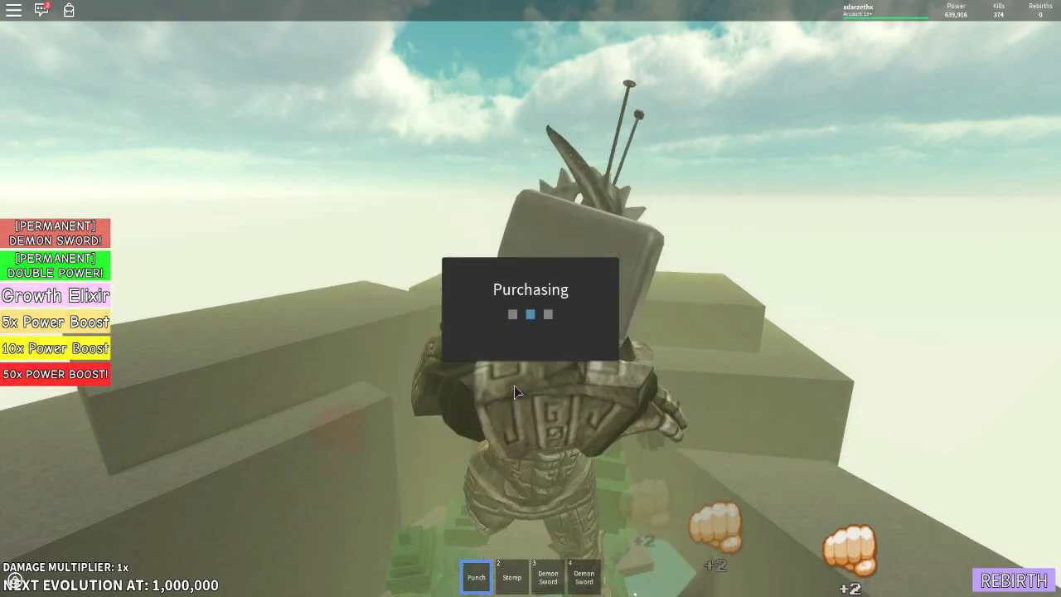
click(528, 356)
Step: Keep punching with the boost active, pushing Power to about 643,426
click(531, 358)
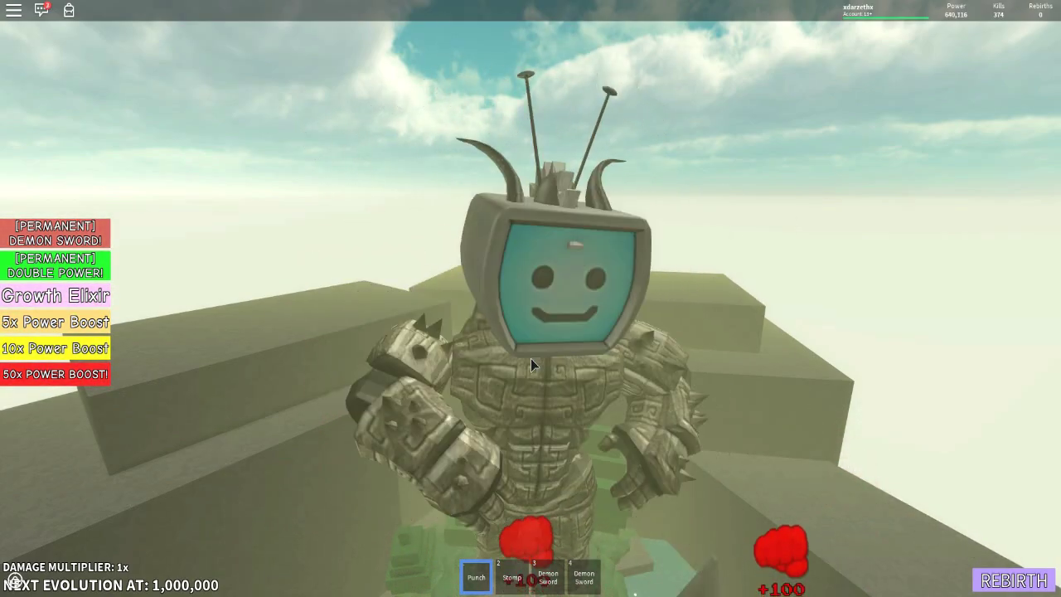
click(527, 361)
click(527, 364)
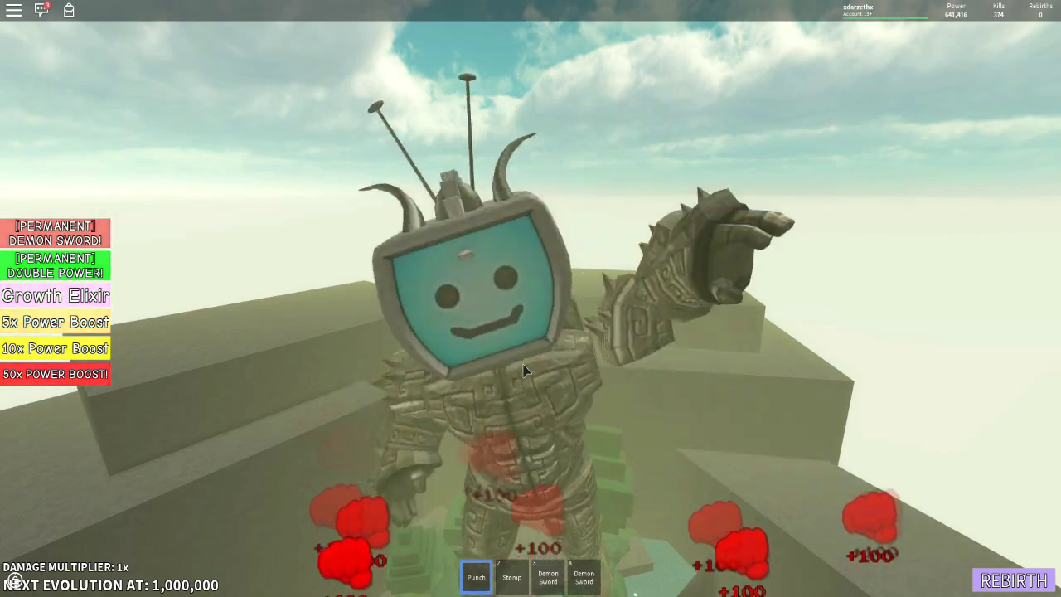
click(524, 370)
click(524, 370)
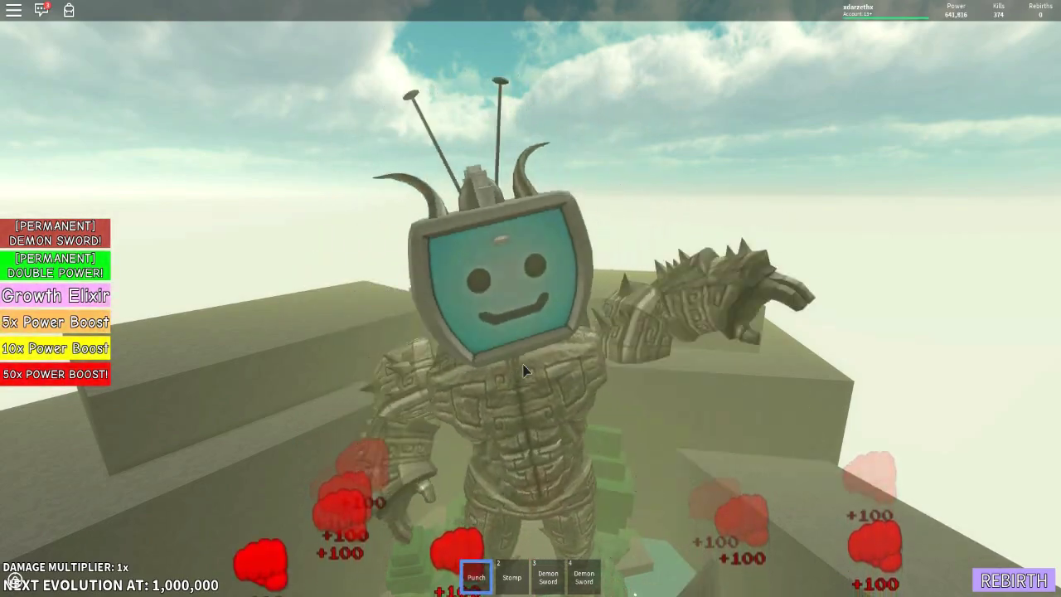
click(524, 370)
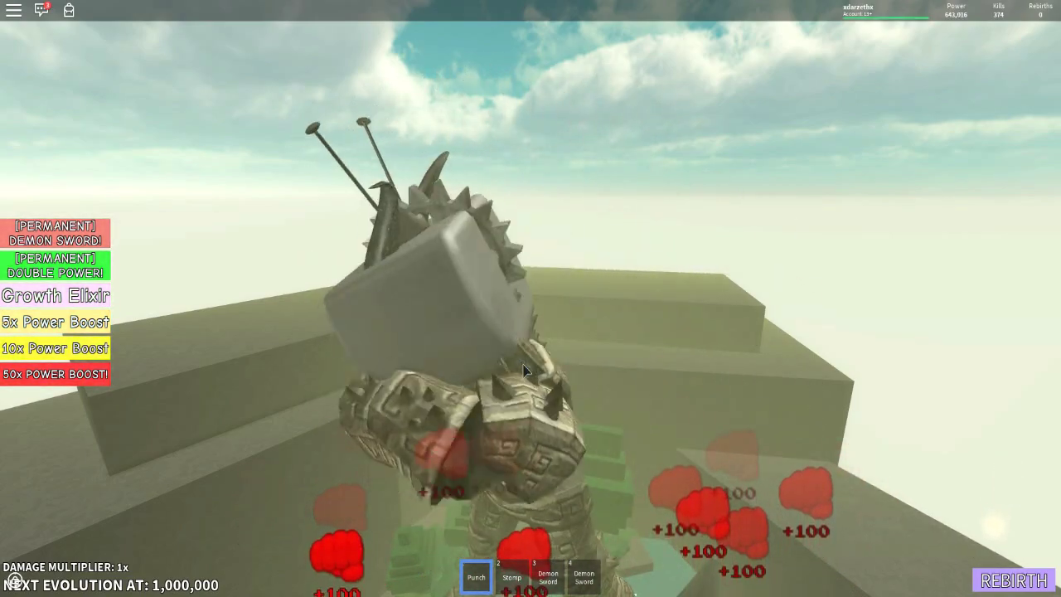
click(519, 366)
click(520, 366)
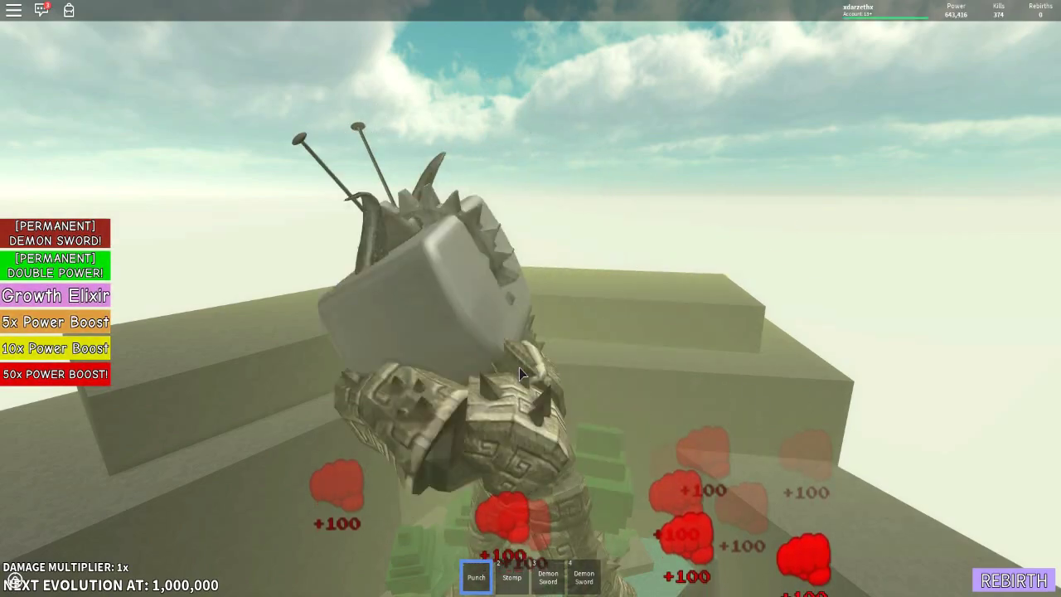
click(518, 368)
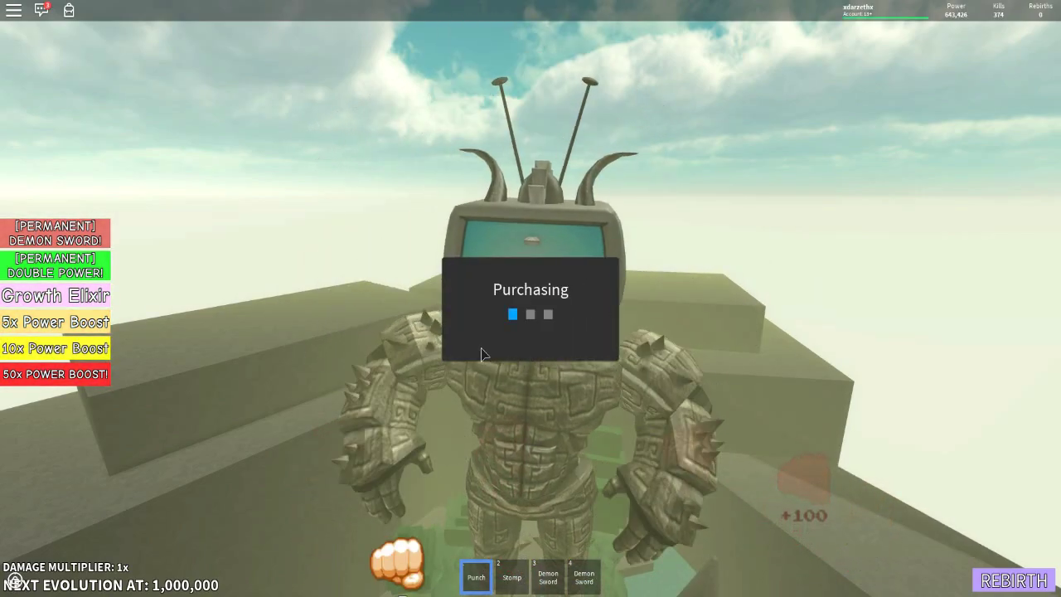
Step: Dismiss the purchase notice and punch steadily to build Power
click(518, 355)
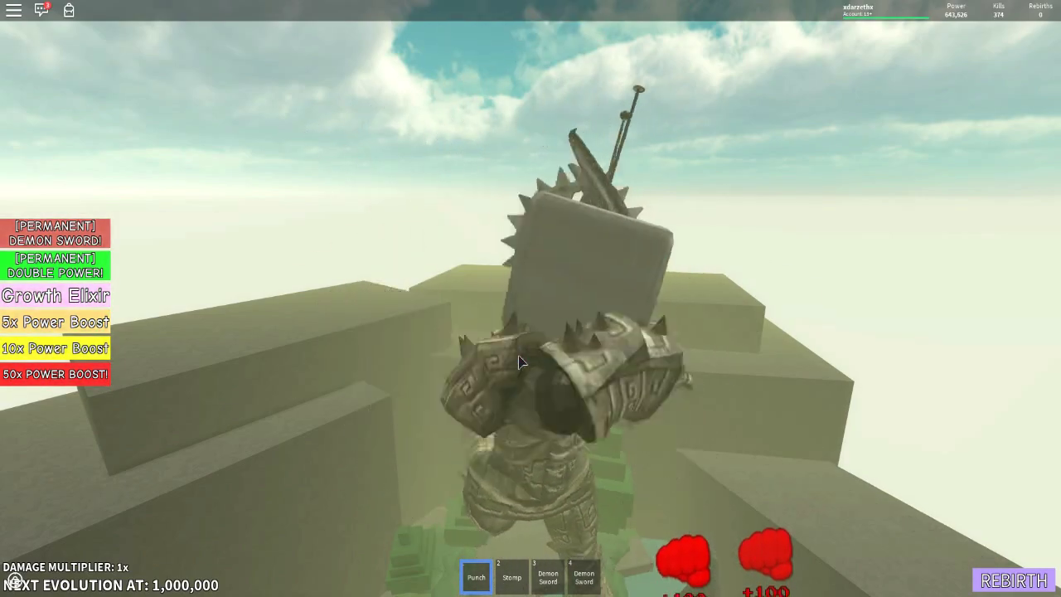
click(520, 361)
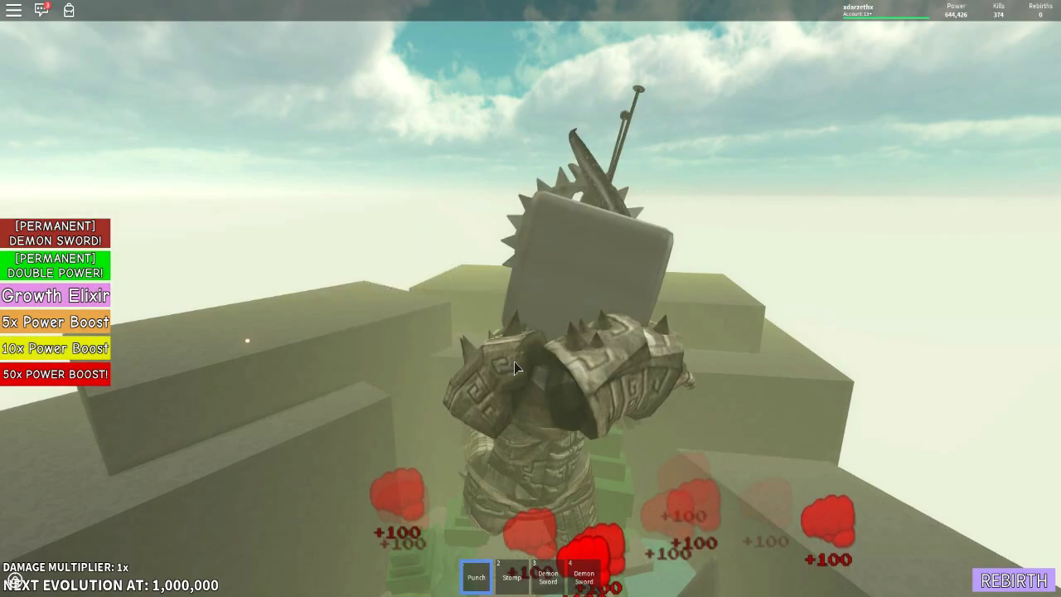
click(514, 363)
click(514, 362)
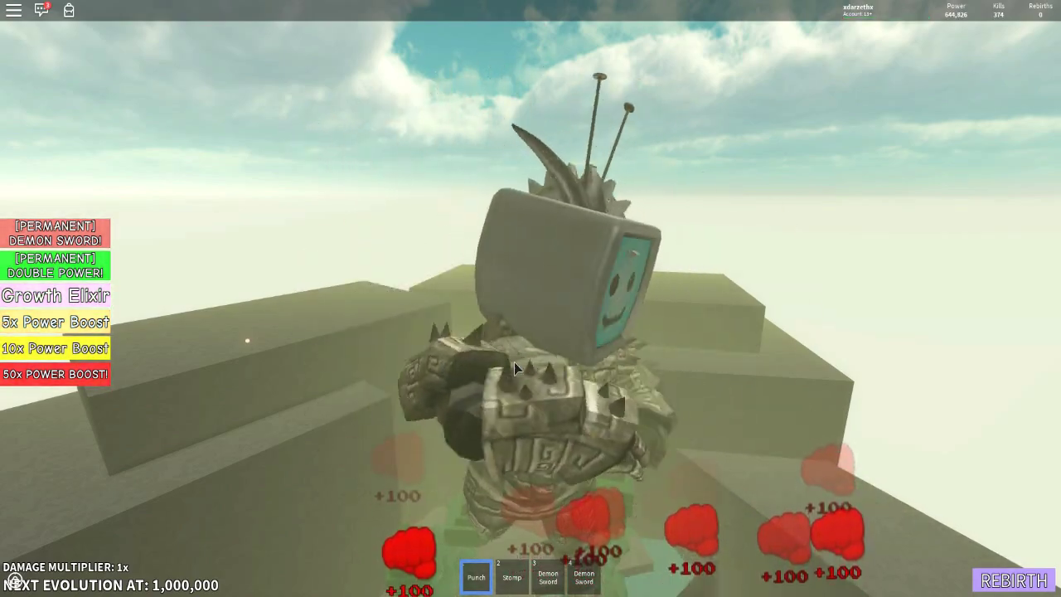
click(514, 362)
click(513, 362)
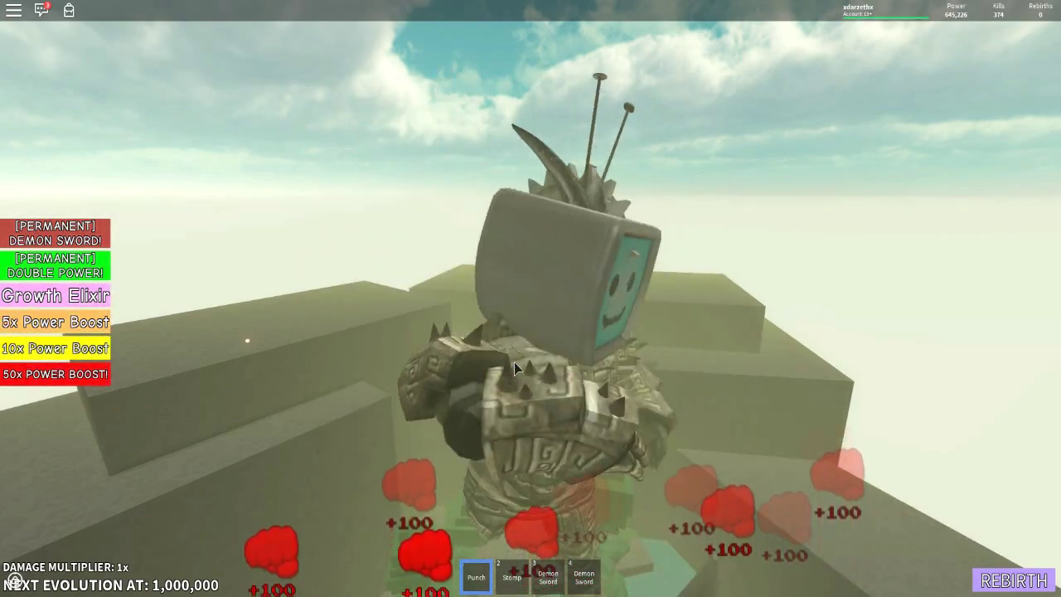
click(514, 362)
click(514, 362)
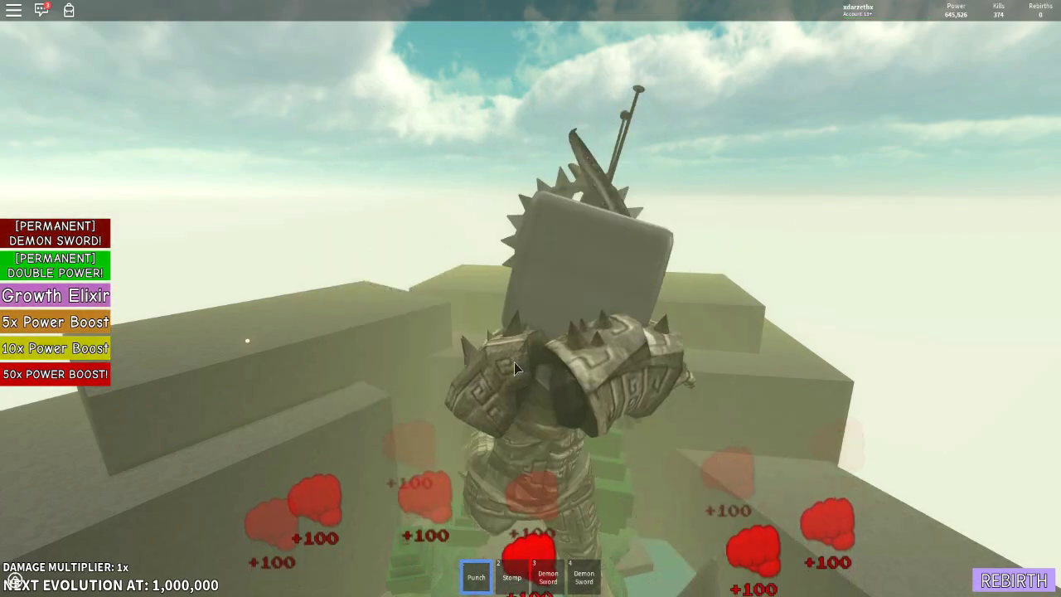
click(513, 362)
click(513, 362)
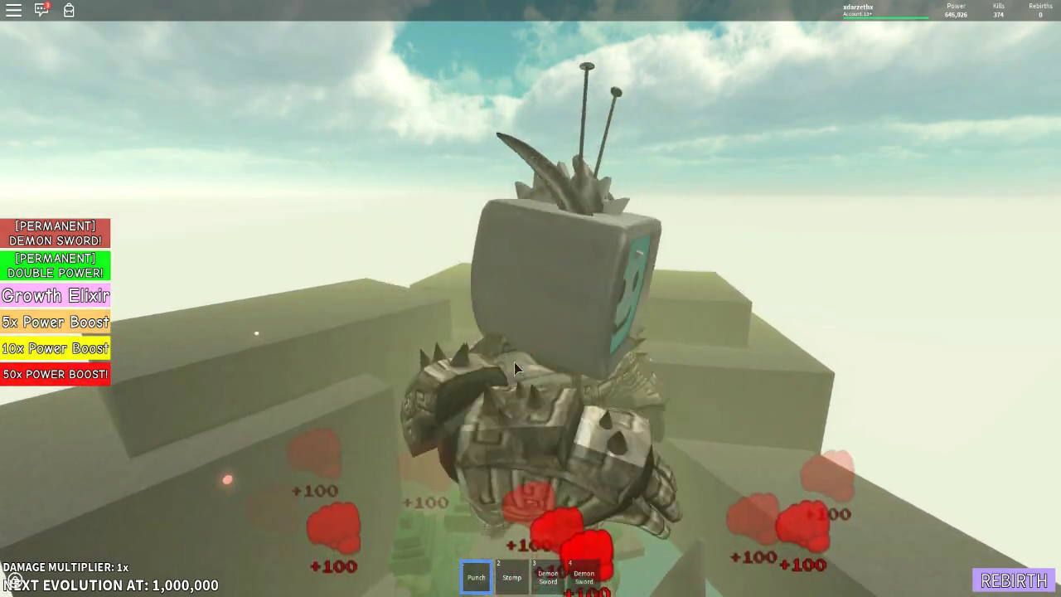
click(513, 363)
click(513, 362)
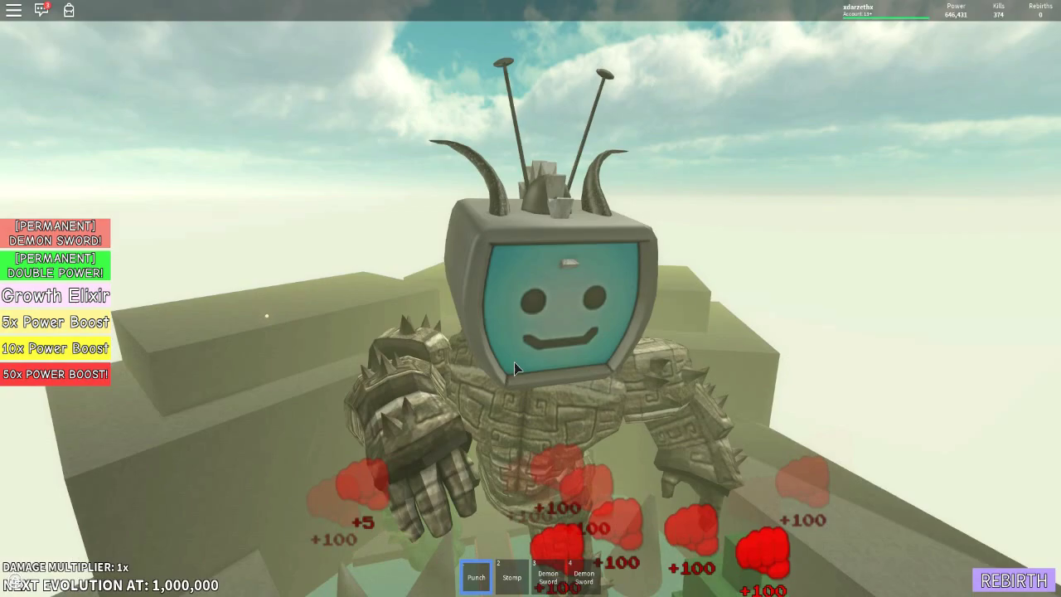
click(514, 362)
click(514, 361)
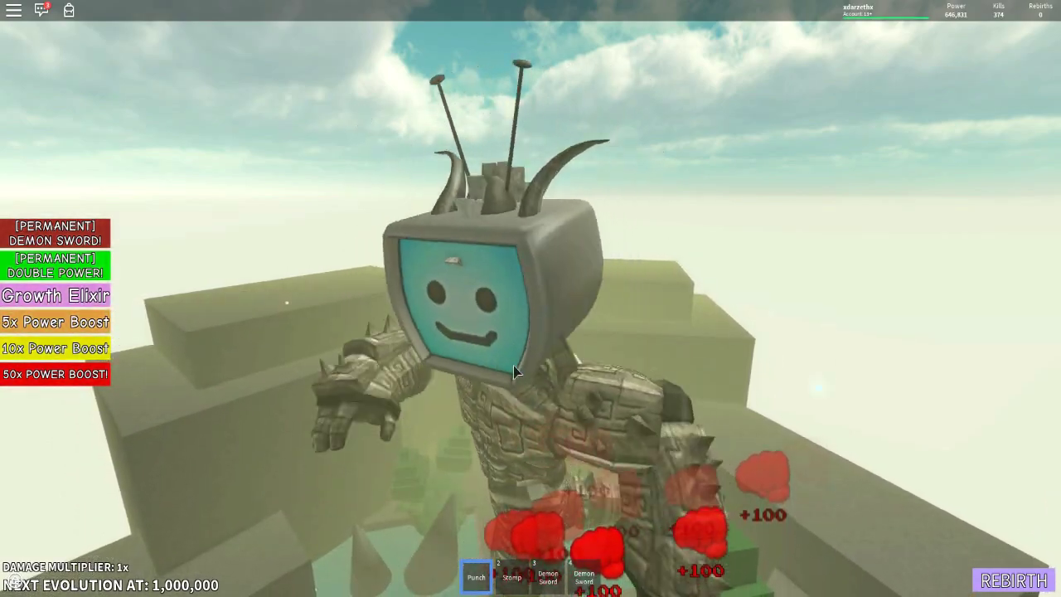
click(514, 362)
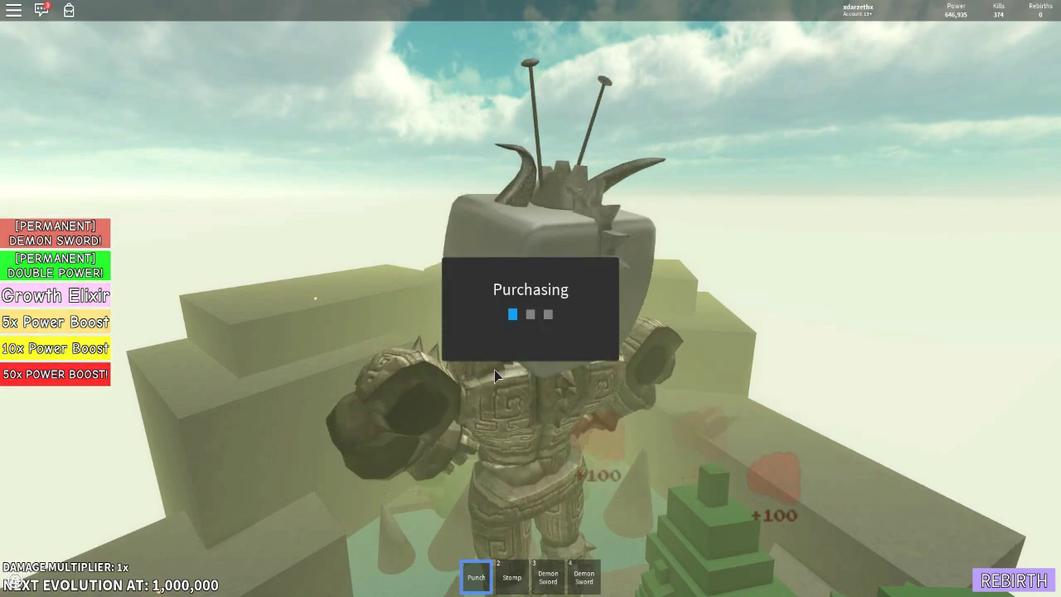
Step: Dismiss the next purchase success message and punch Power up to about 648,240
click(530, 272)
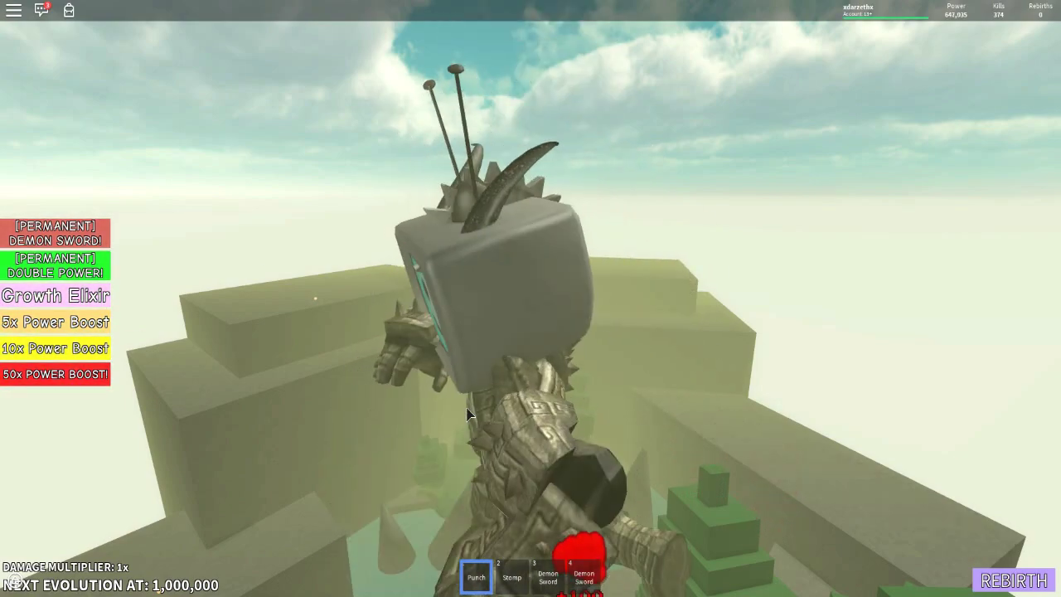
click(482, 412)
click(485, 408)
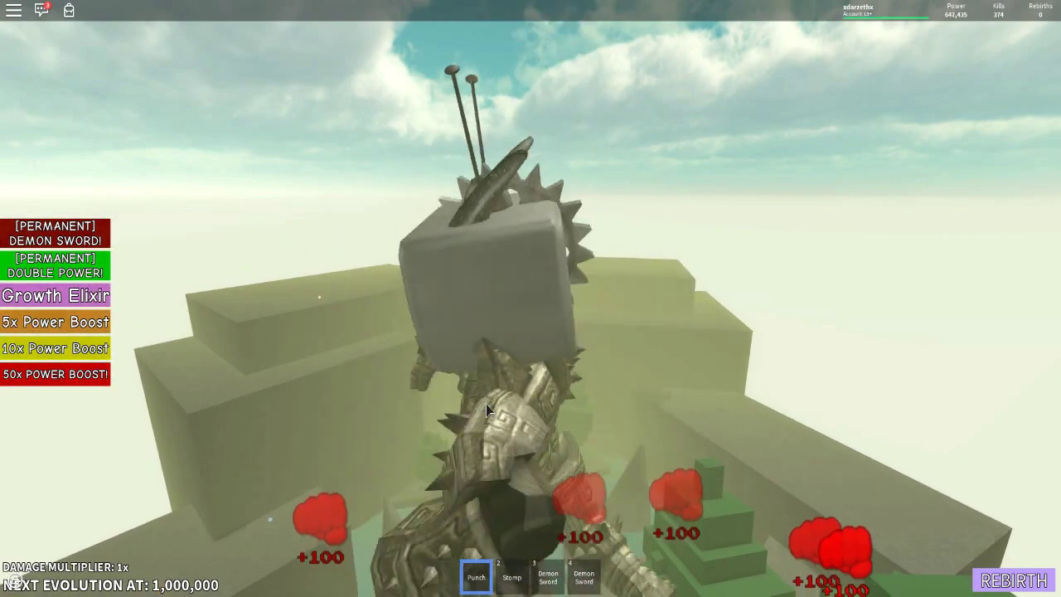
click(485, 408)
click(487, 409)
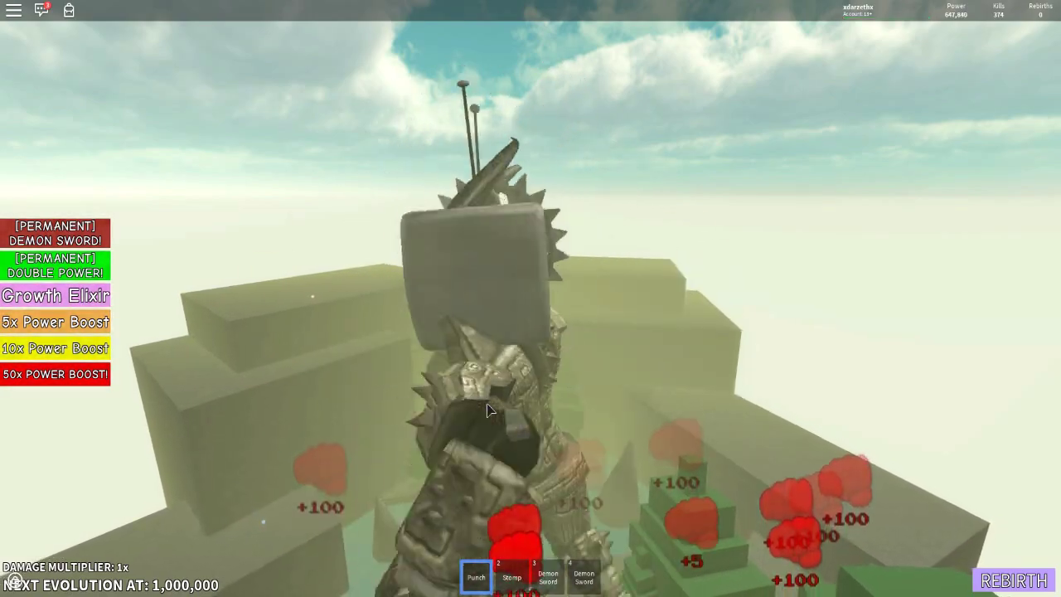
click(487, 408)
click(488, 408)
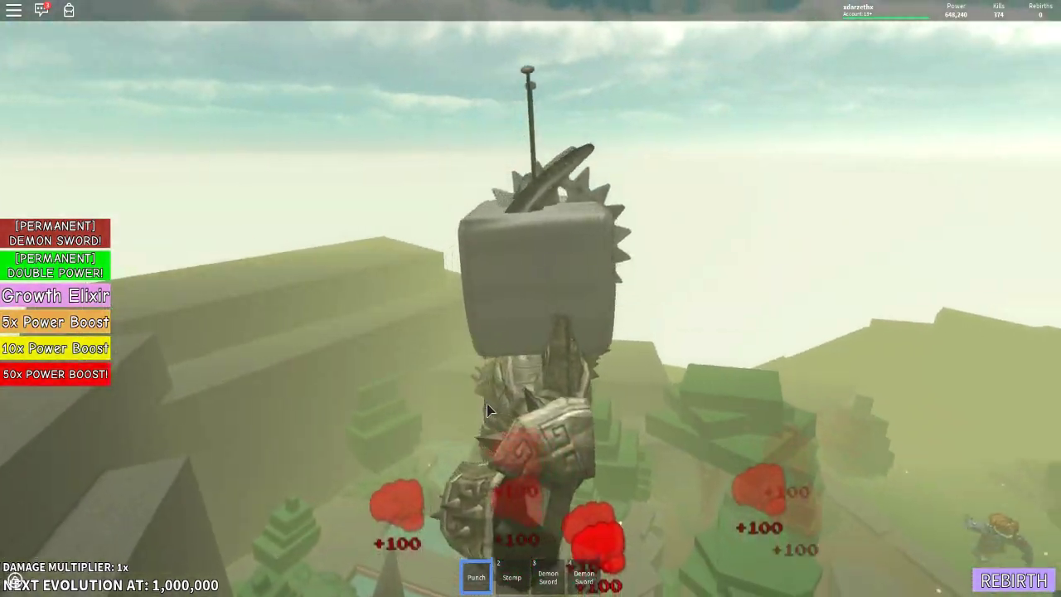
Step: Punch a few times, then briefly show and hide the player leaderboard
click(486, 408)
click(487, 408)
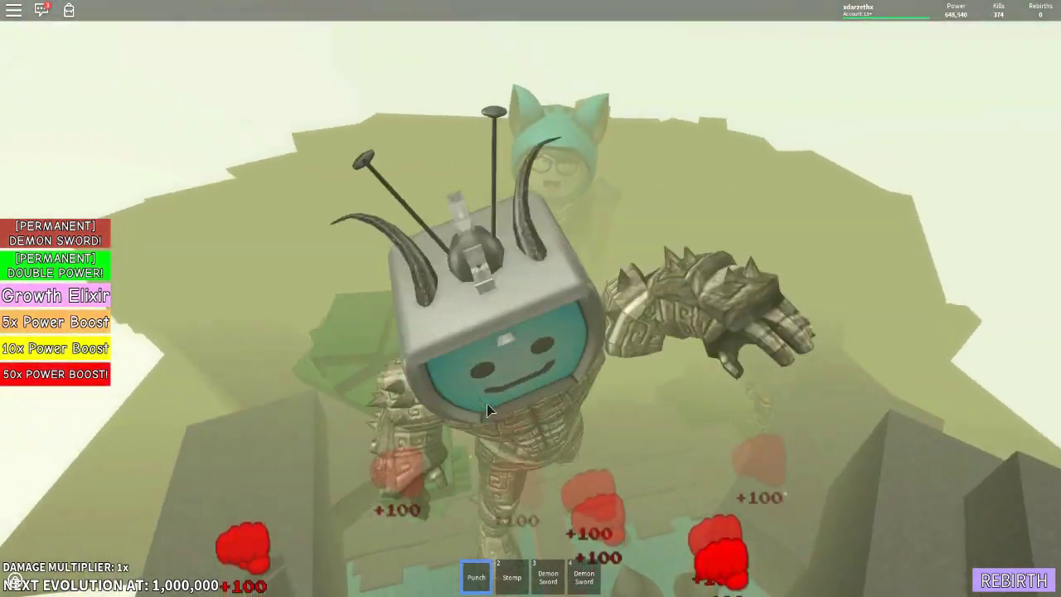
click(500, 358)
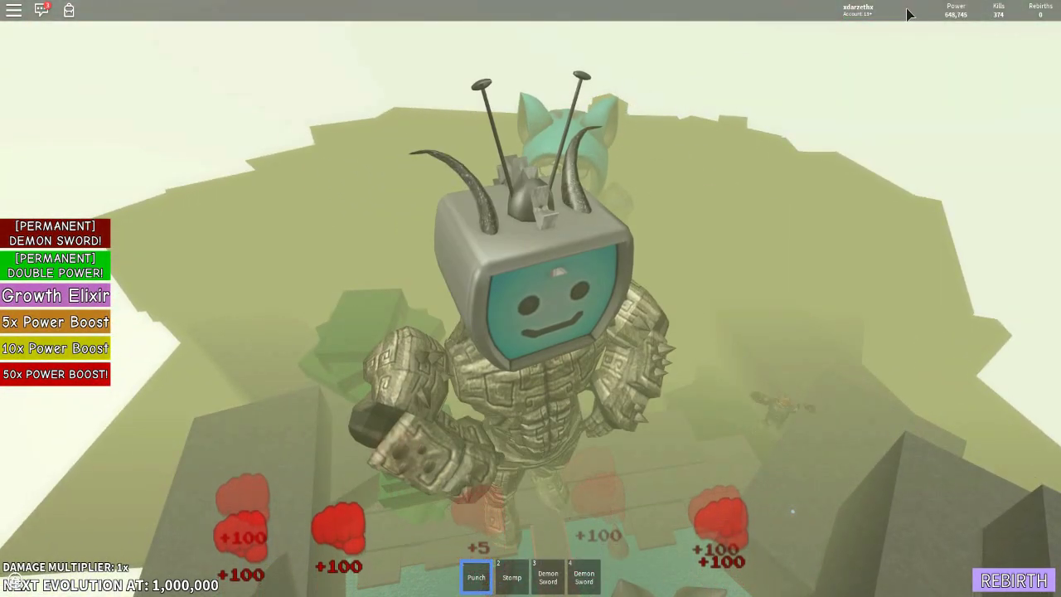
click(887, 13)
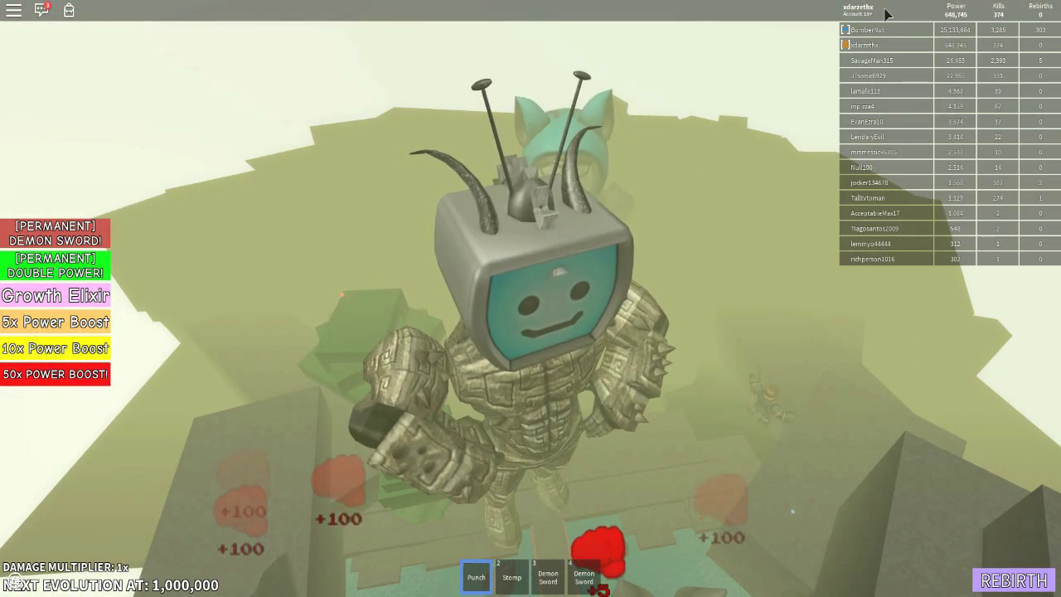
click(886, 13)
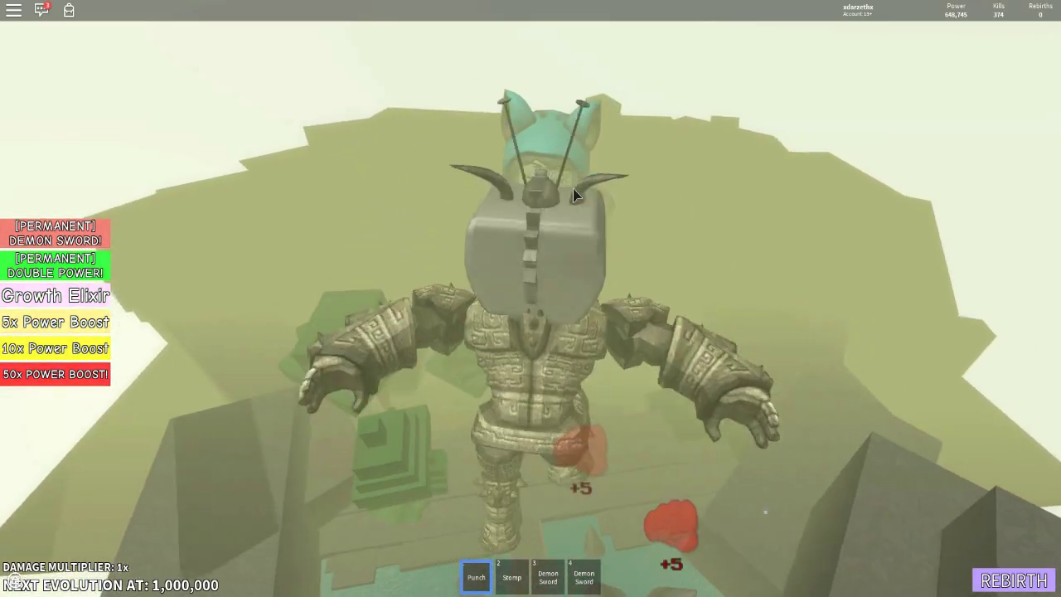
Step: Equip the Demon Sword with key 3 and swing it three times for Power
key(3)
click(573, 187)
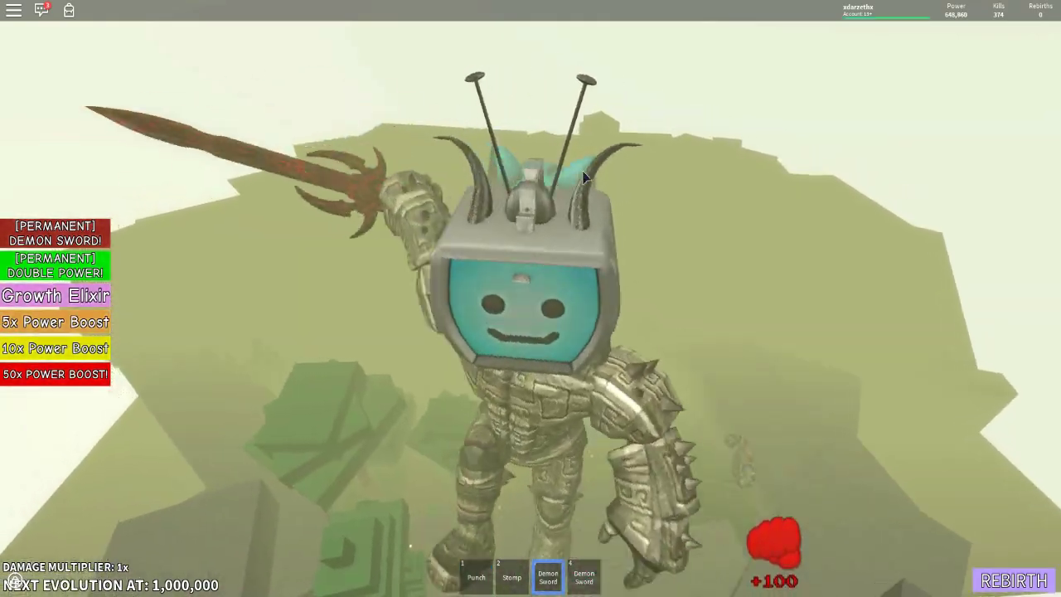
click(584, 177)
click(630, 173)
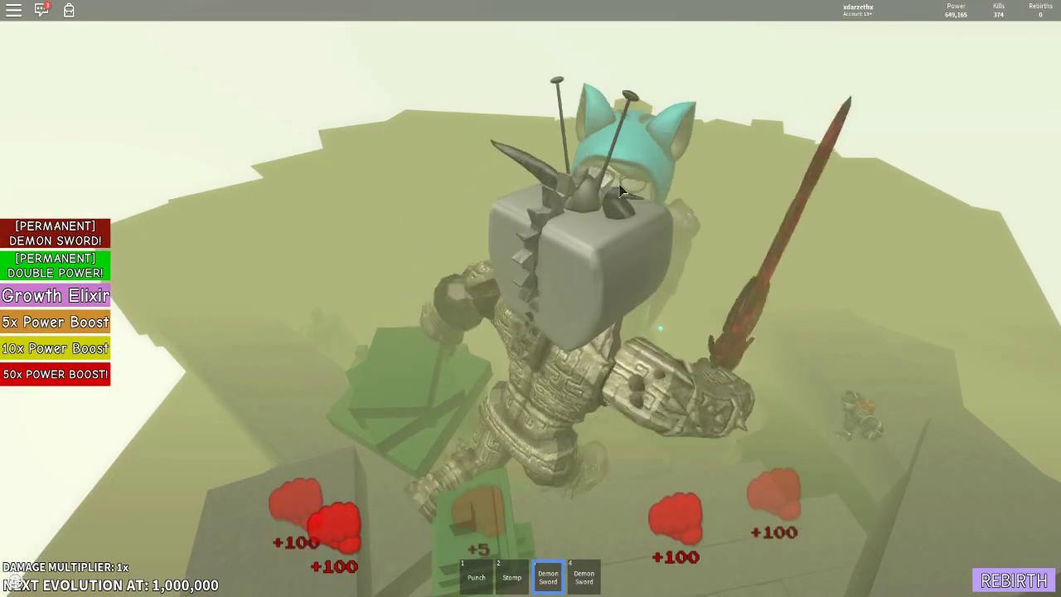
Step: Switch back to bare fists with key 1 and punch repeatedly
key(1)
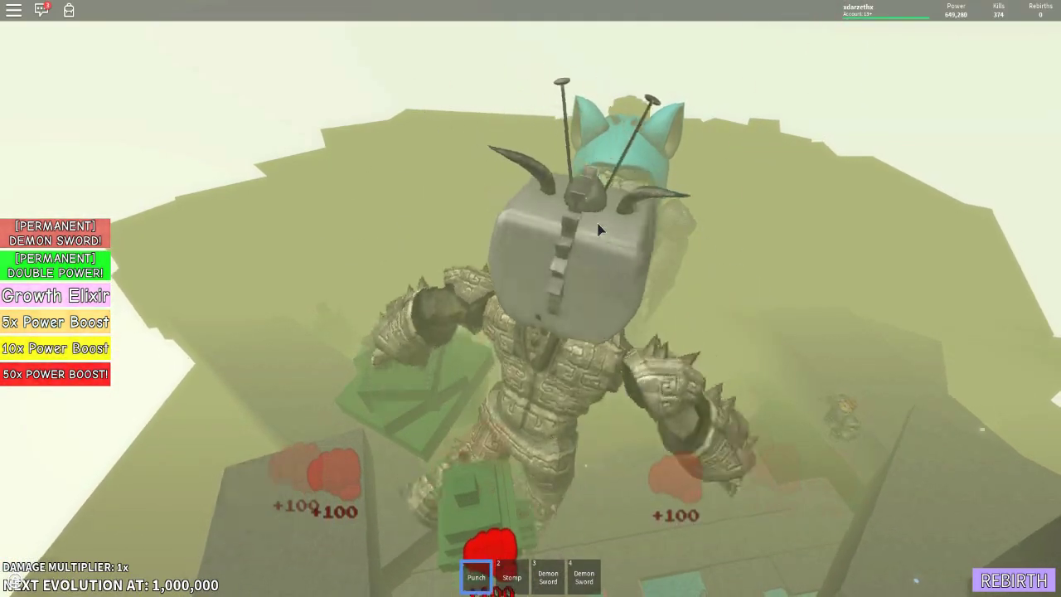
click(590, 242)
click(581, 258)
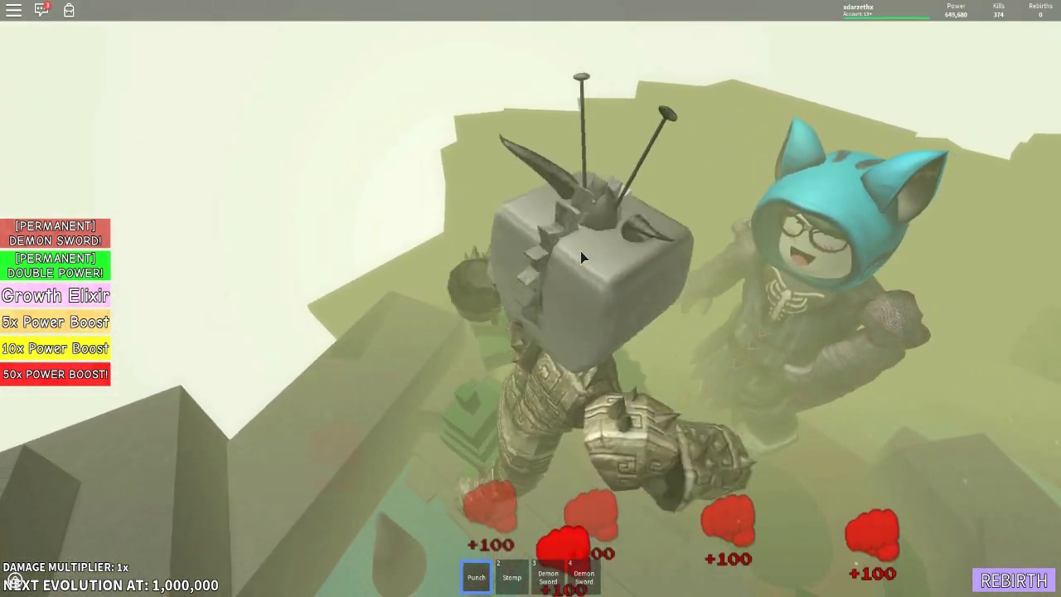
click(581, 258)
click(581, 258)
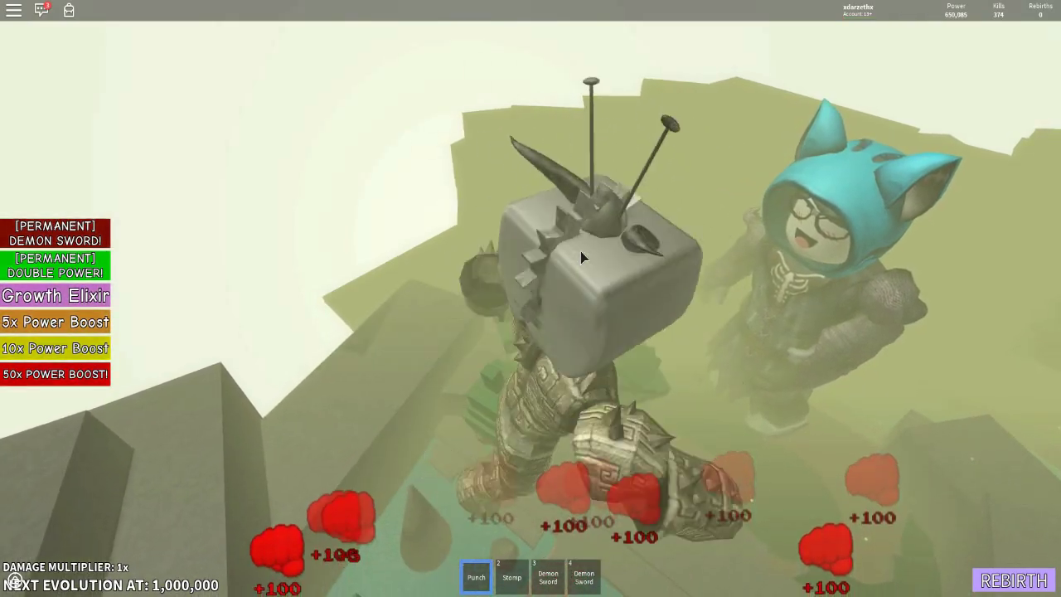
click(581, 257)
click(581, 258)
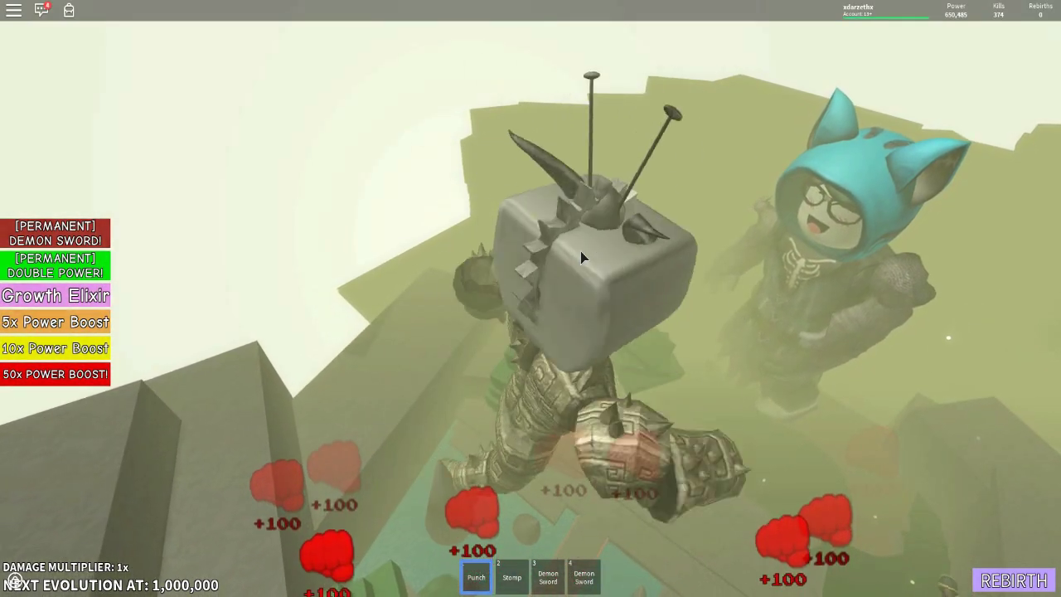
click(580, 251)
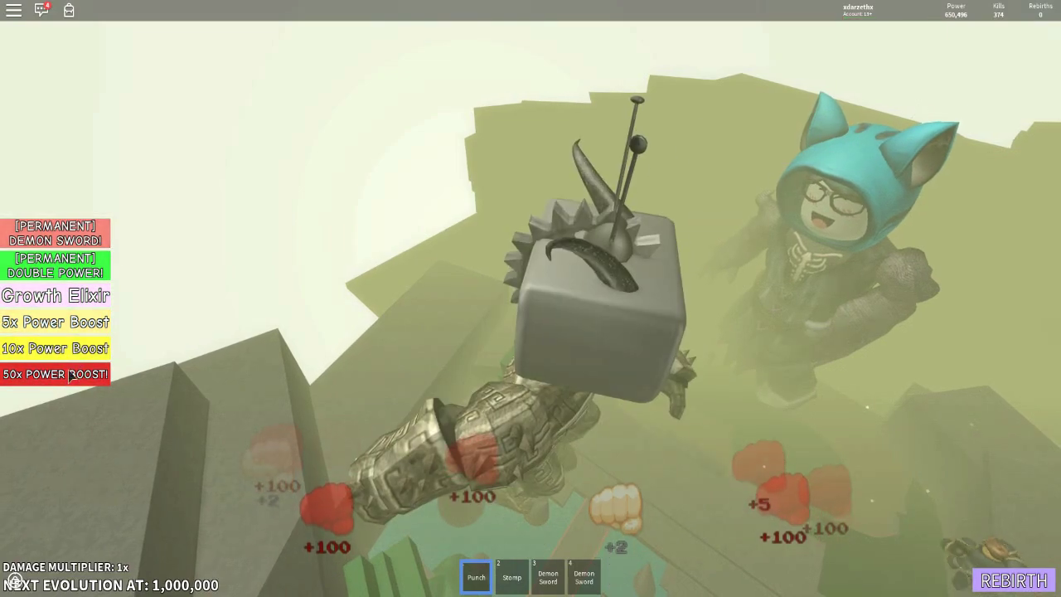
Step: Bring up the 50x power boost offer, keep punching and hide the leaderboard
click(71, 374)
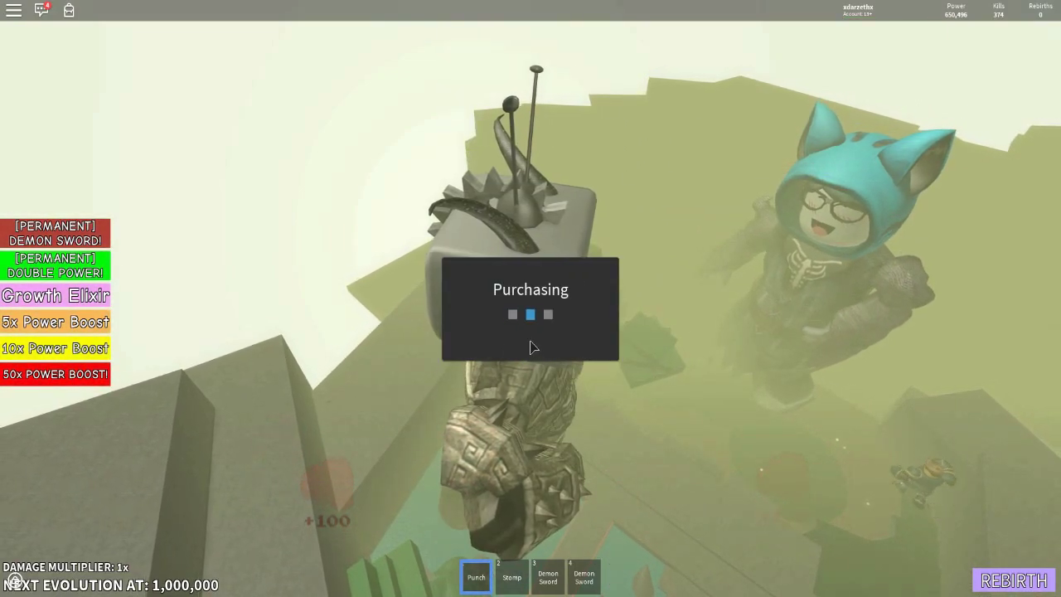
click(523, 346)
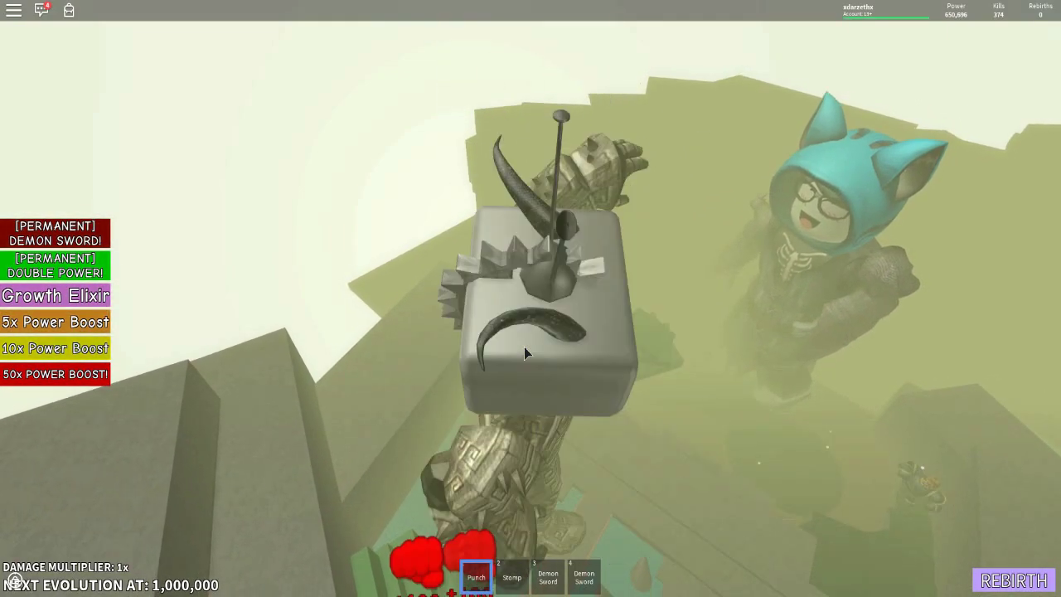
click(523, 347)
click(523, 347)
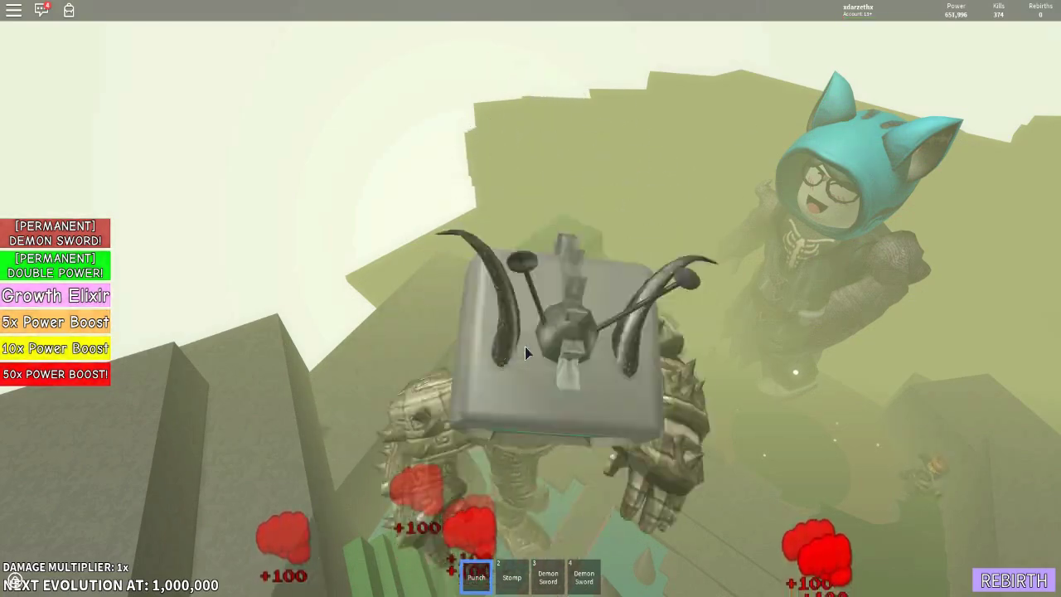
click(525, 346)
click(525, 347)
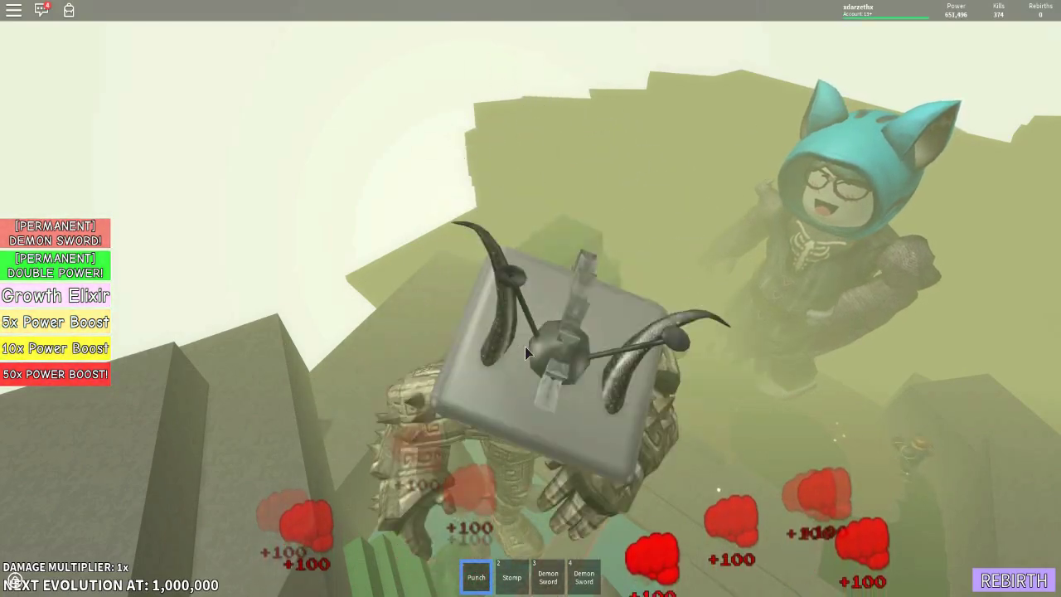
click(524, 347)
click(524, 346)
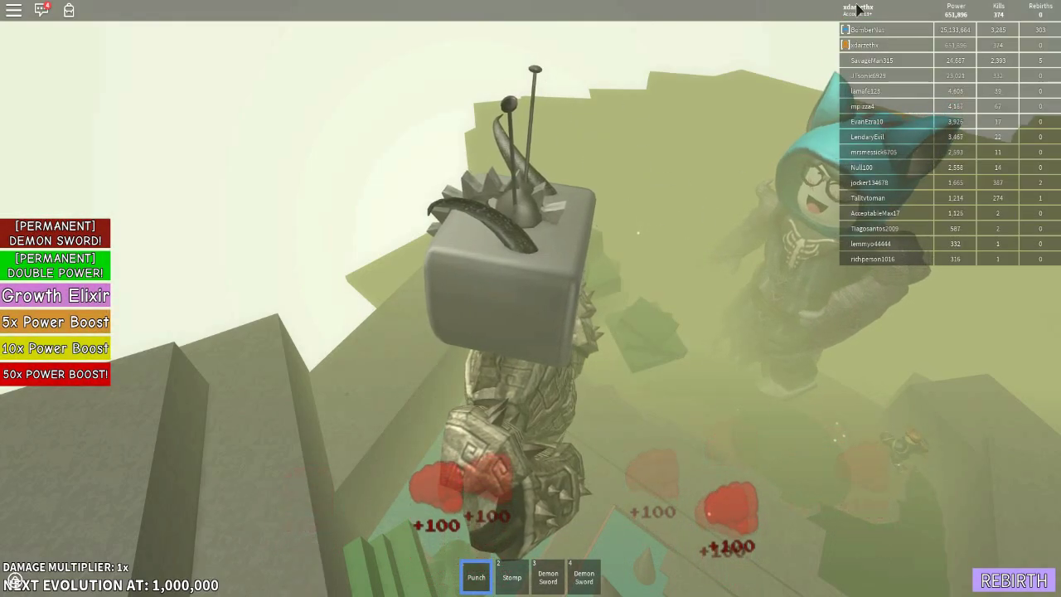
click(859, 7)
click(502, 259)
click(511, 261)
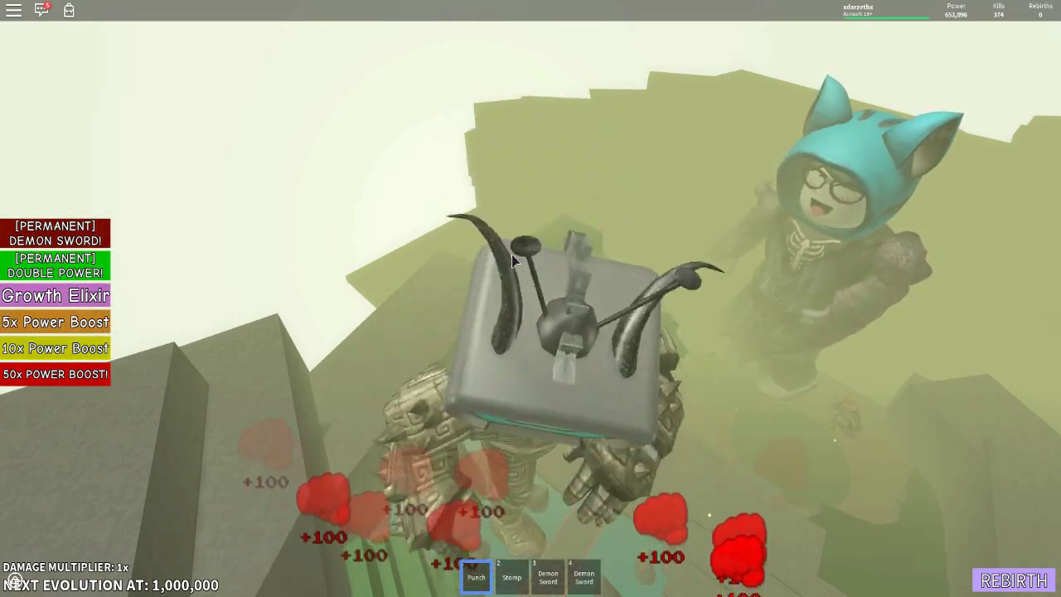
Step: Punch six more times, then show the player leaderboard
click(512, 261)
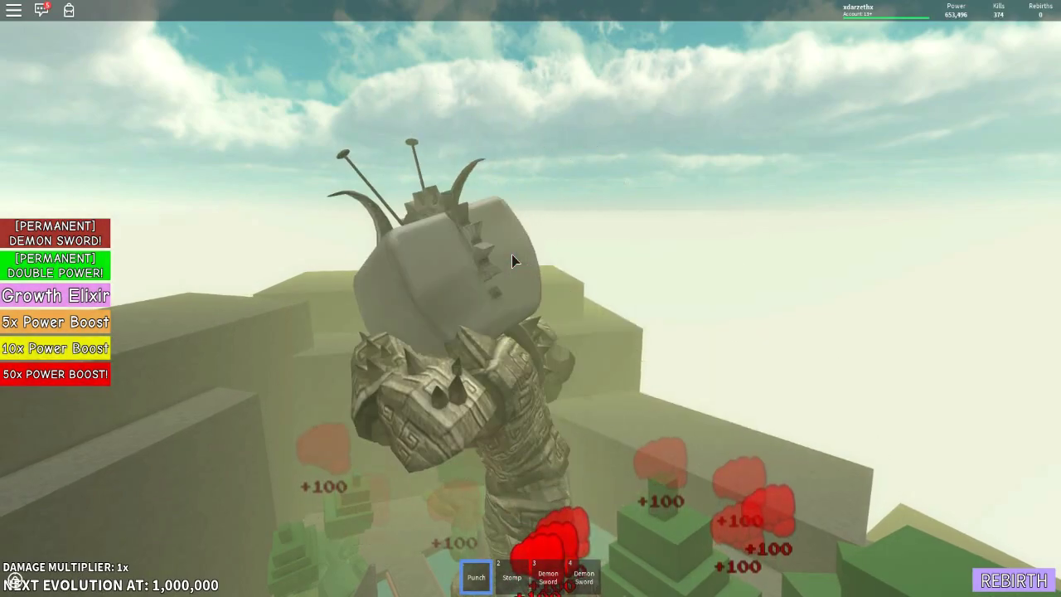
click(512, 261)
click(511, 255)
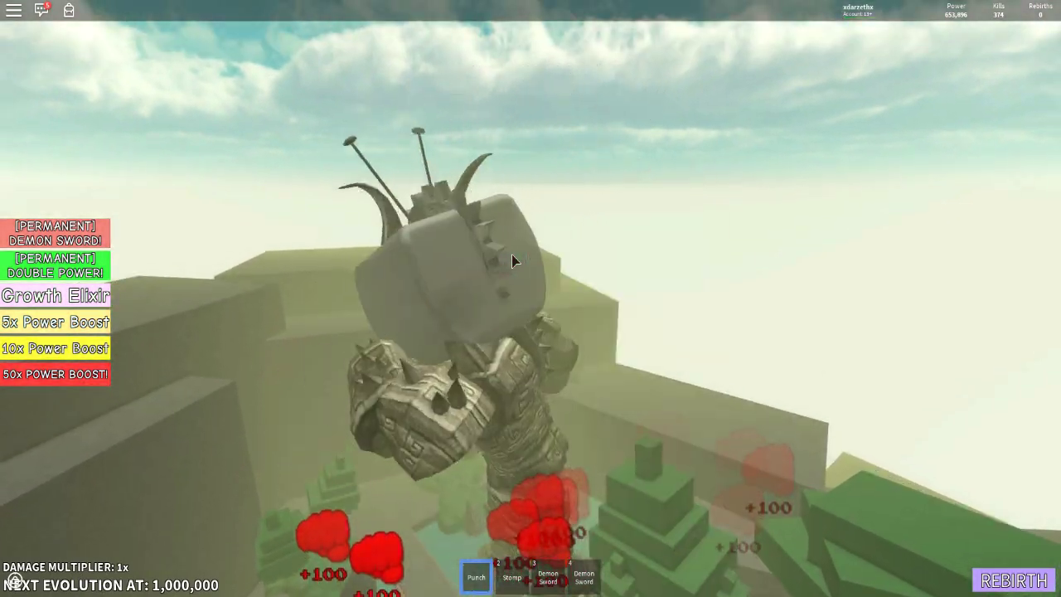
click(511, 254)
click(511, 259)
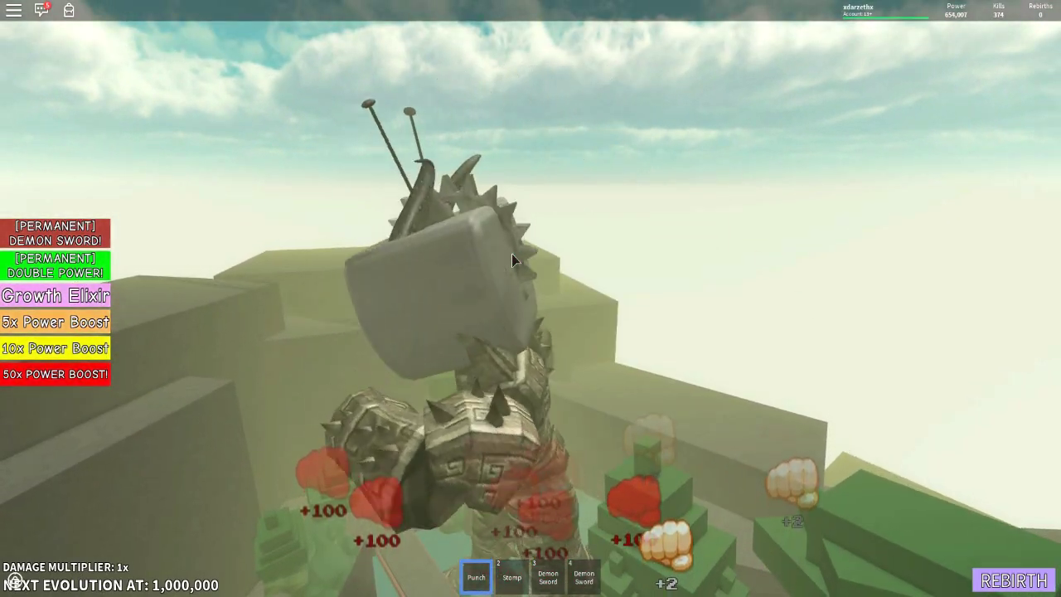
click(511, 259)
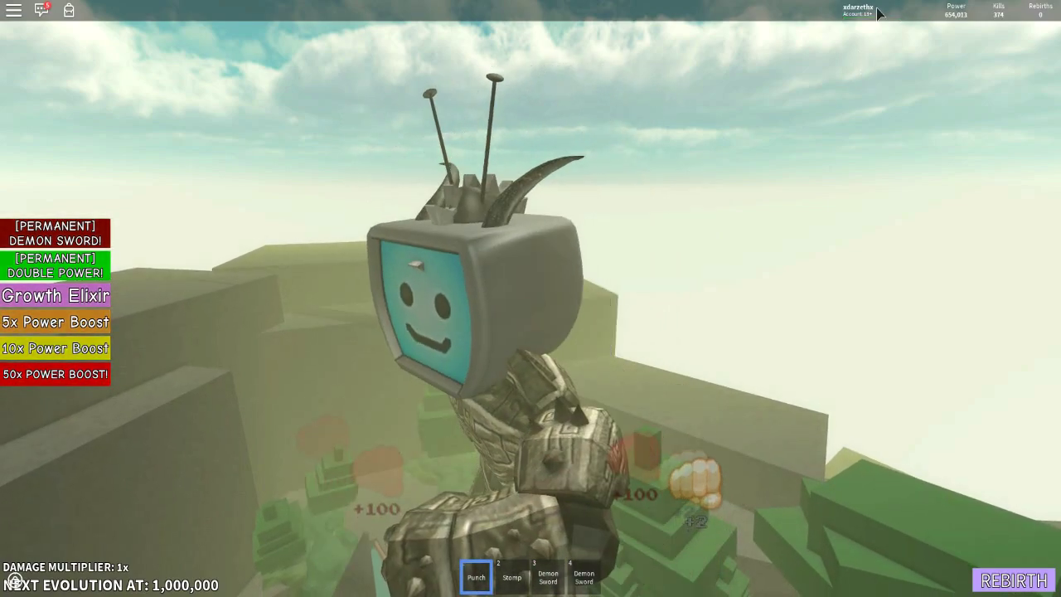
click(880, 13)
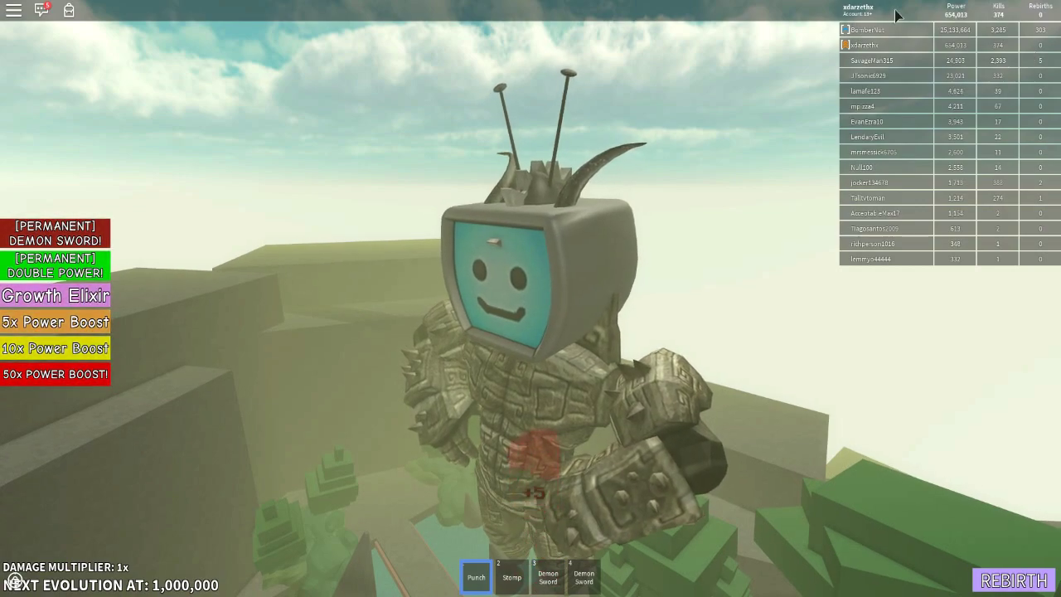
Step: Punch a couple more times and buy the 50x power boost with Buy Now
click(869, 16)
click(694, 237)
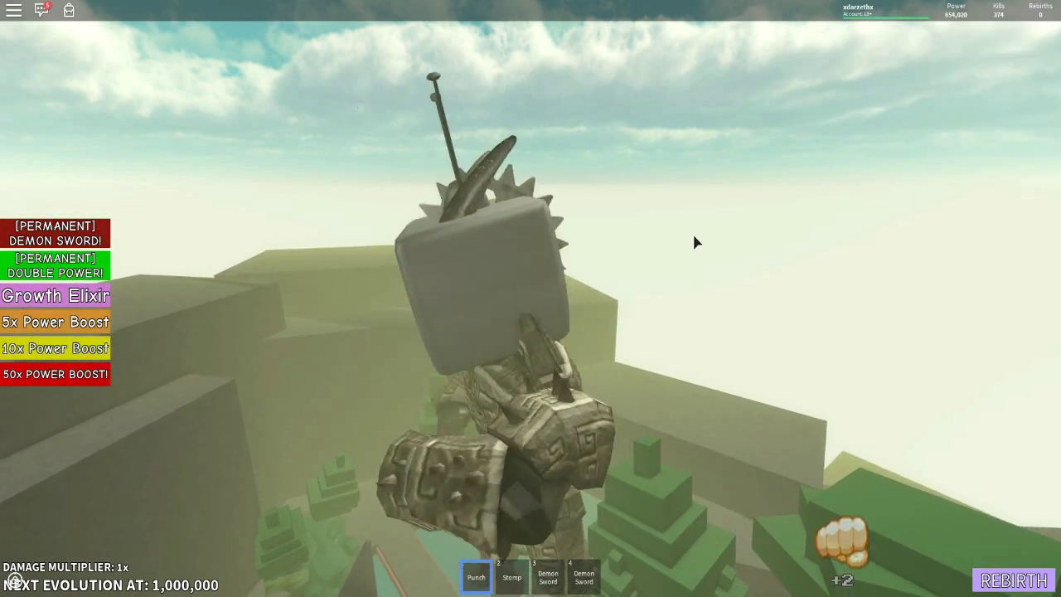
click(700, 239)
click(80, 374)
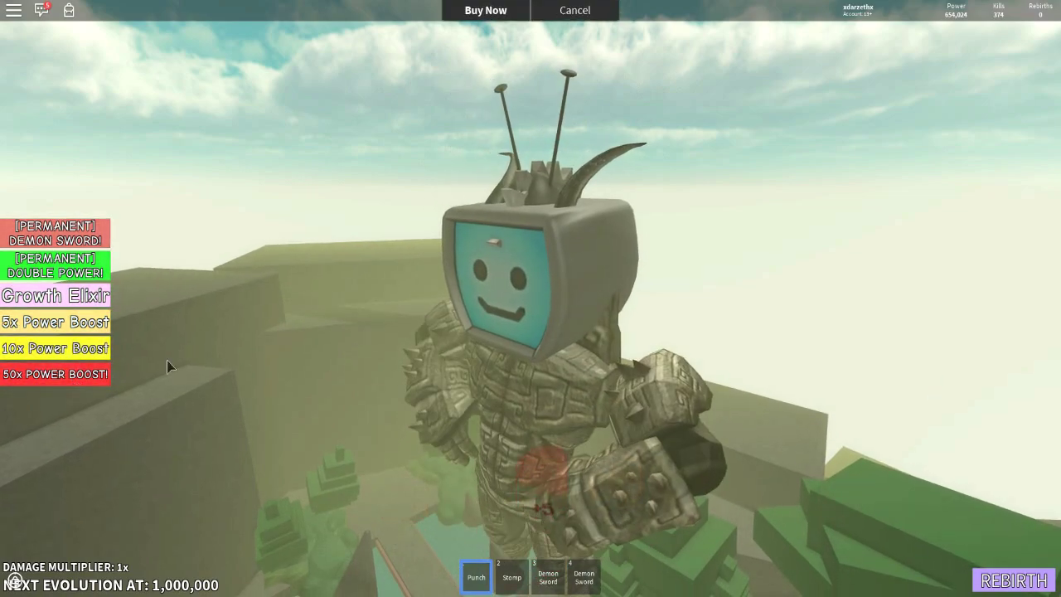
click(609, 349)
Step: Punch repeatedly with the new 50x boost active
click(646, 343)
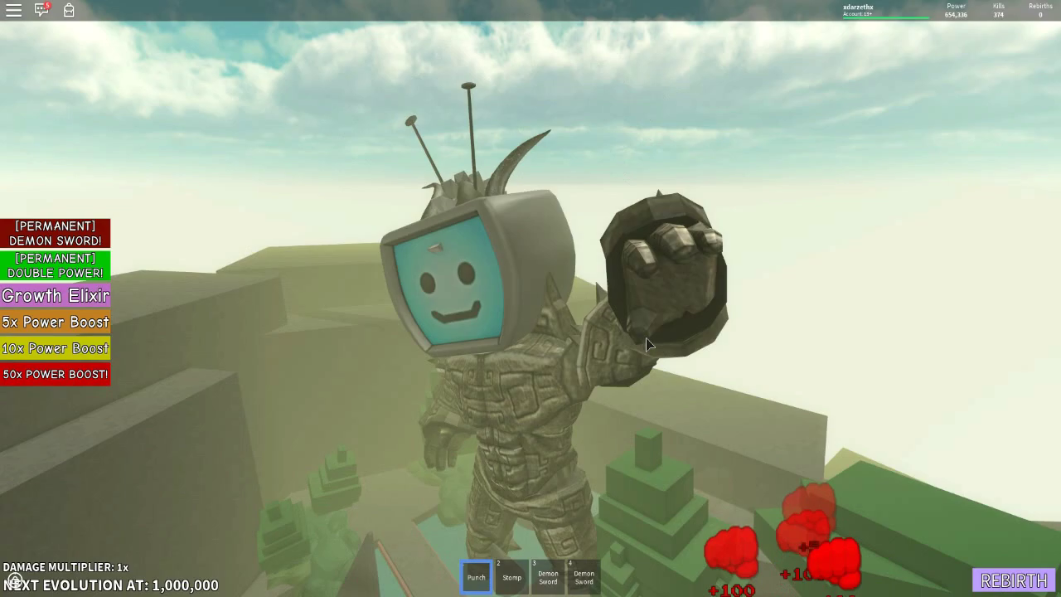
click(647, 343)
click(648, 343)
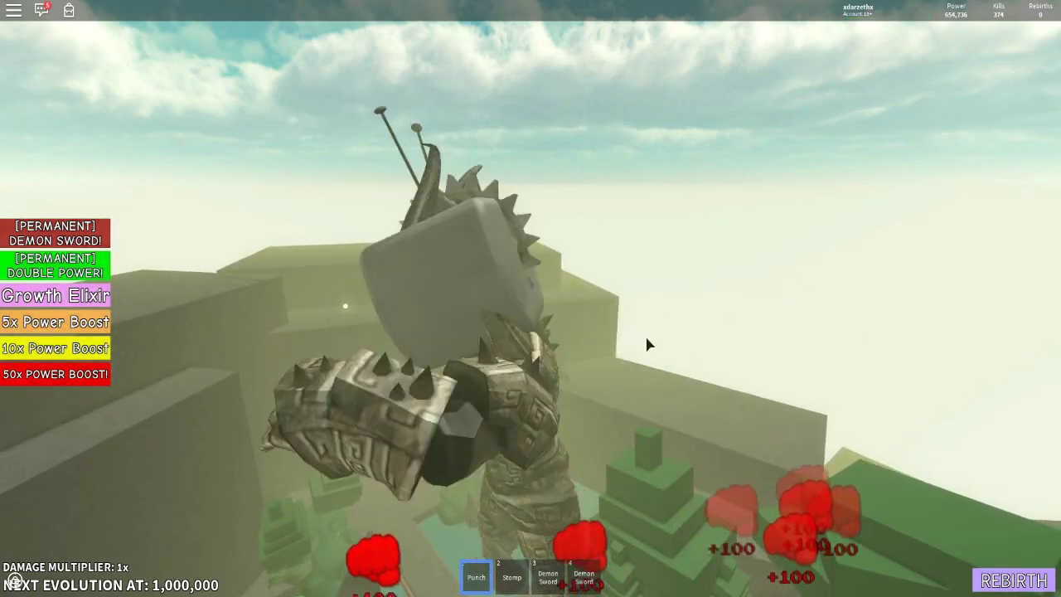
click(647, 343)
click(647, 343)
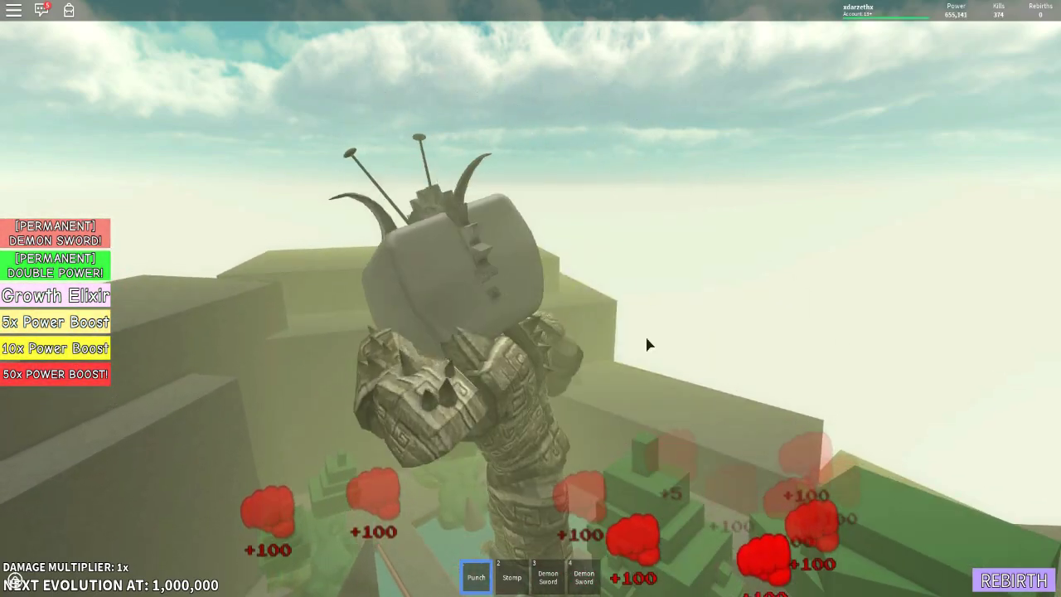
click(646, 340)
click(647, 340)
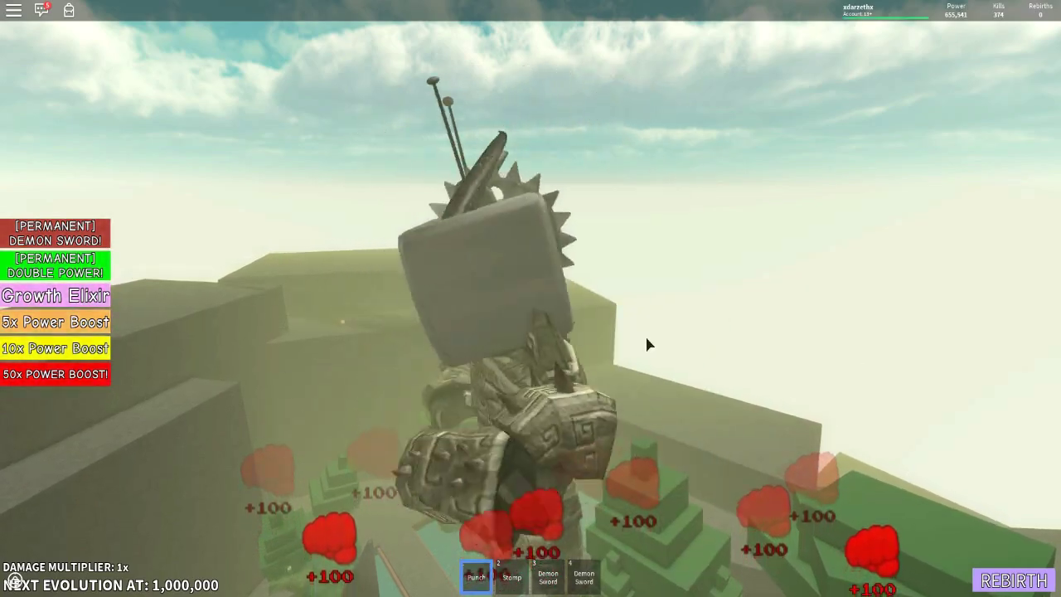
click(646, 338)
click(578, 315)
click(578, 315)
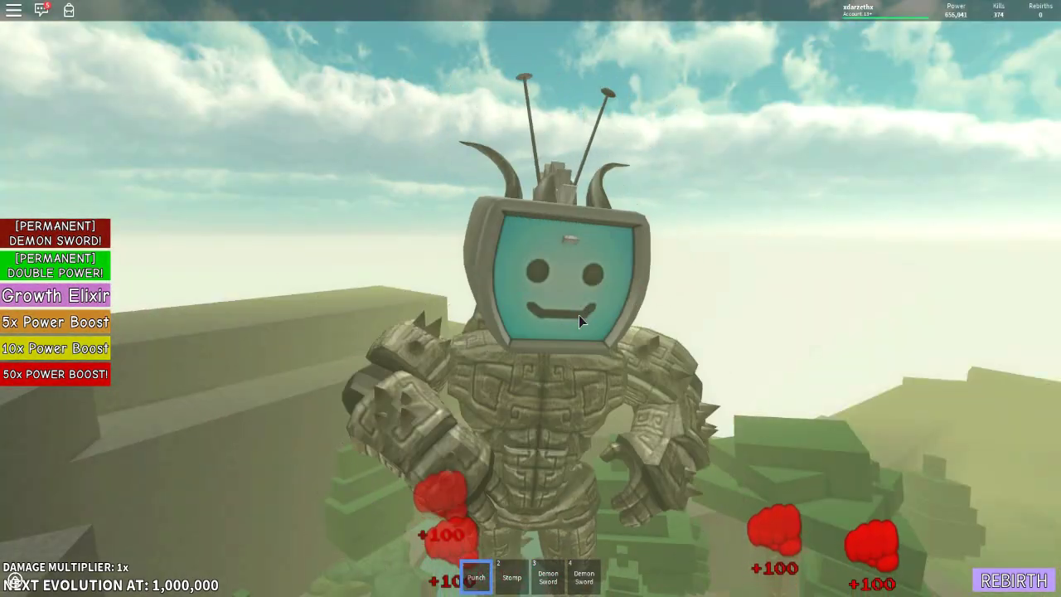
click(584, 308)
click(597, 302)
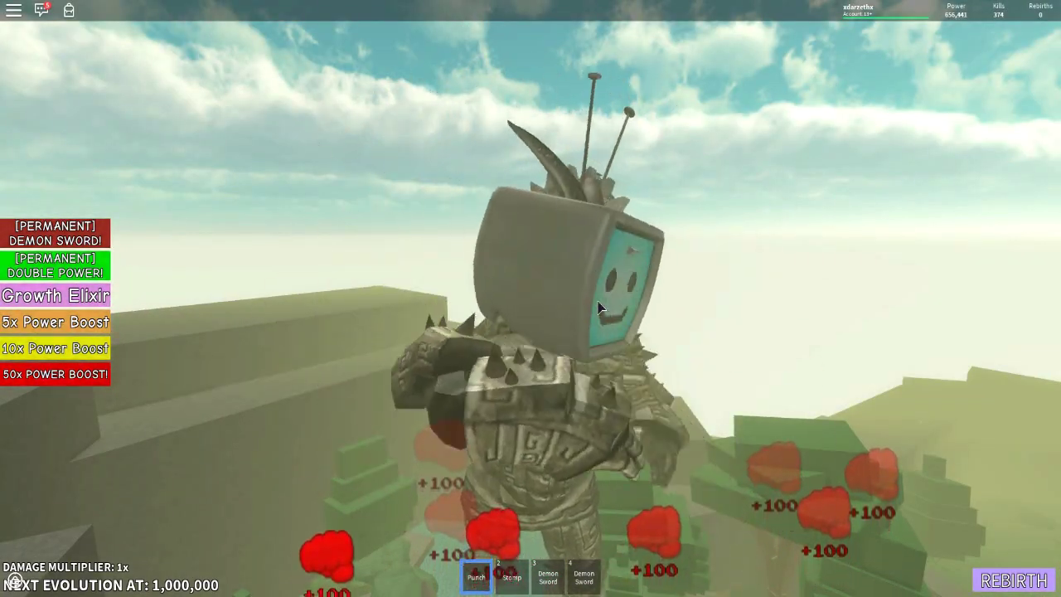
Step: Keep punching until Power is near 657,574, then show the full leaderboard
click(597, 301)
click(598, 302)
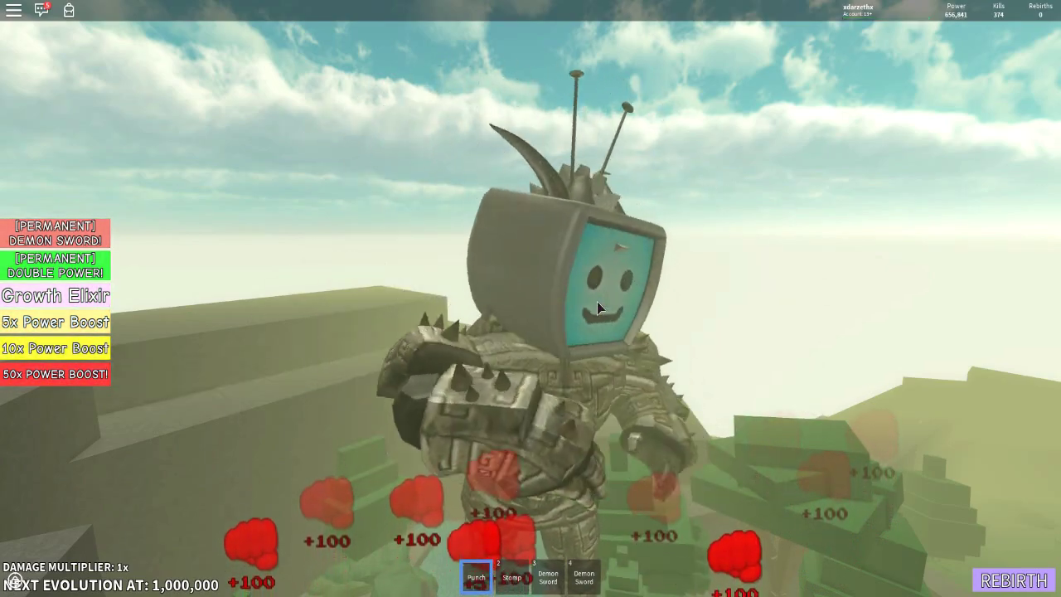
click(597, 308)
click(596, 308)
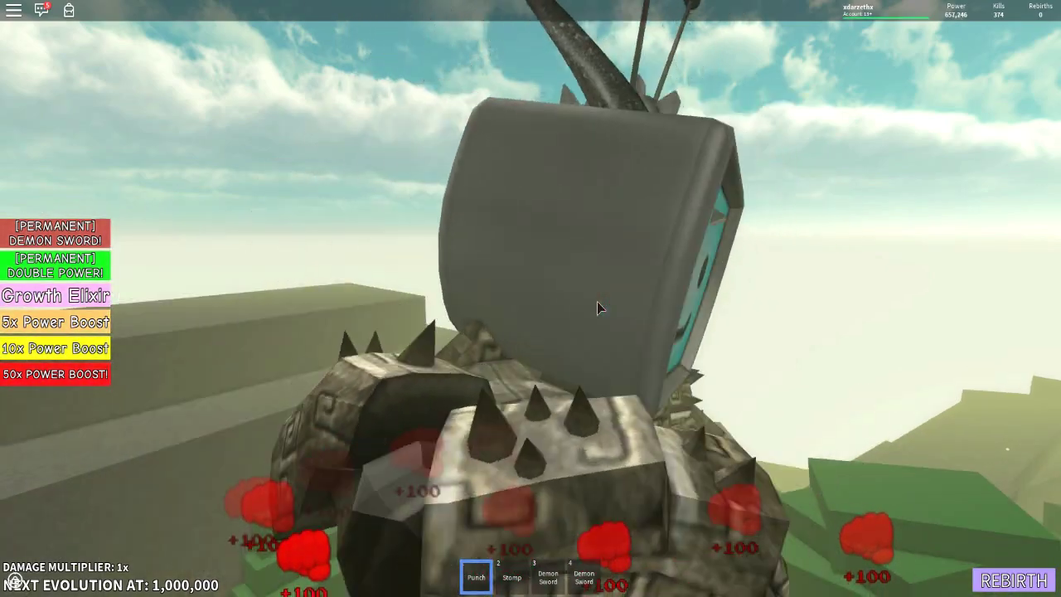
click(596, 302)
click(596, 303)
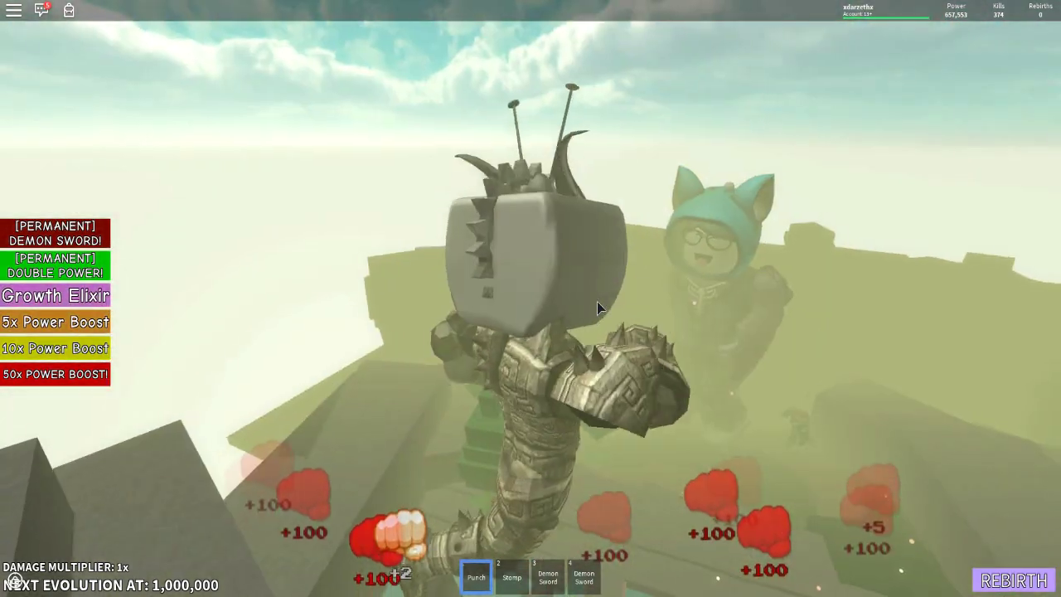
click(596, 307)
click(597, 307)
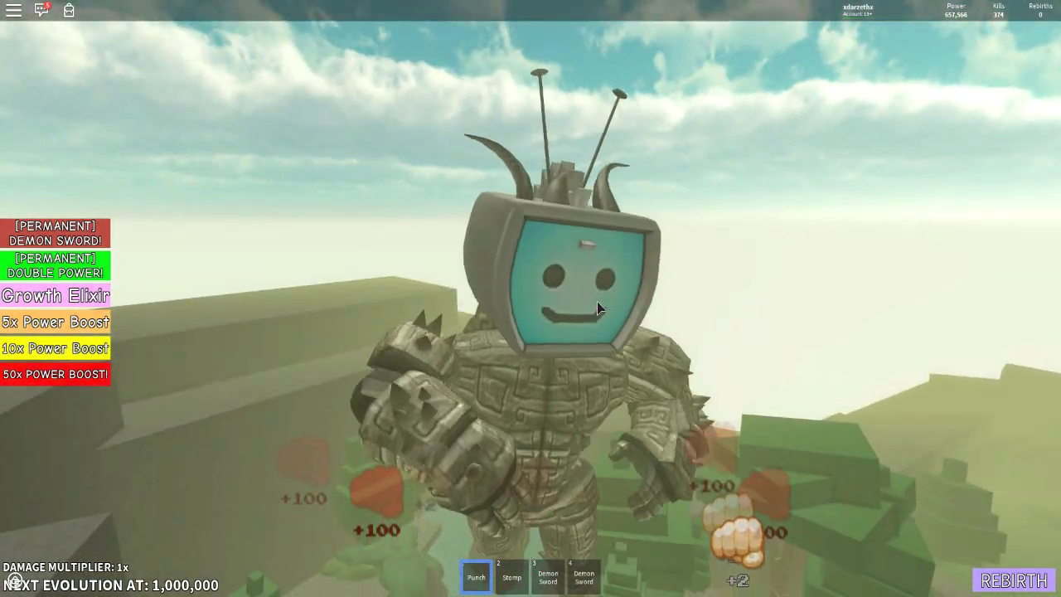
click(597, 301)
click(596, 302)
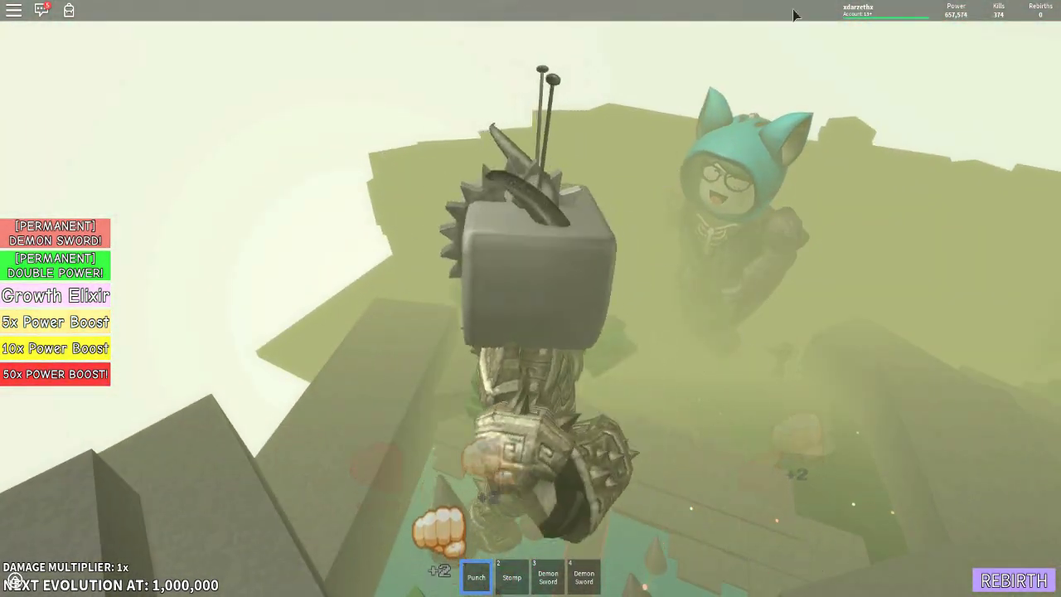
click(879, 16)
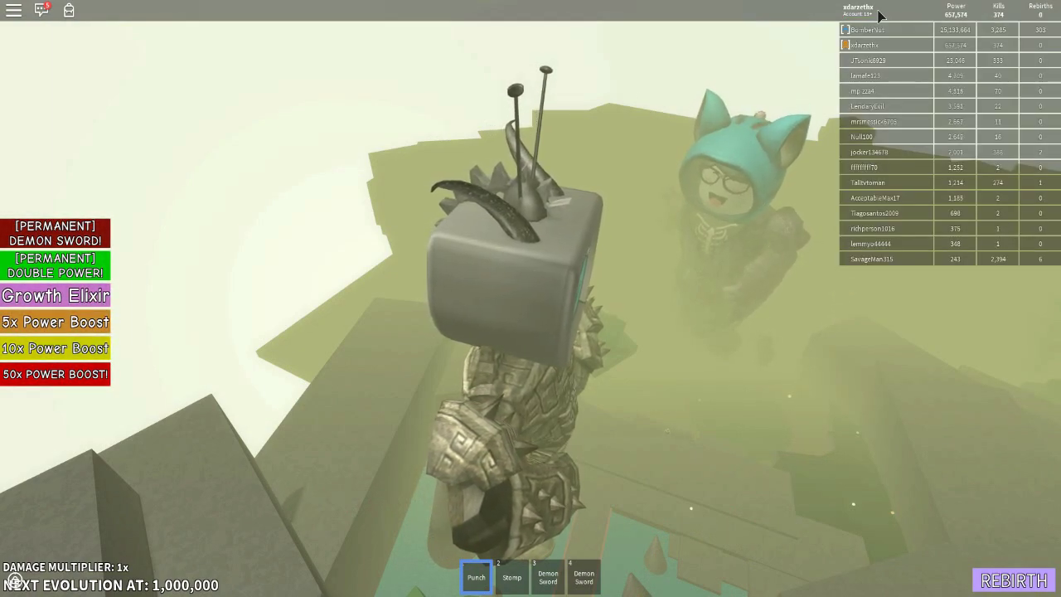
Step: Collapse the full player leaderboard and punch once more
click(879, 16)
click(659, 265)
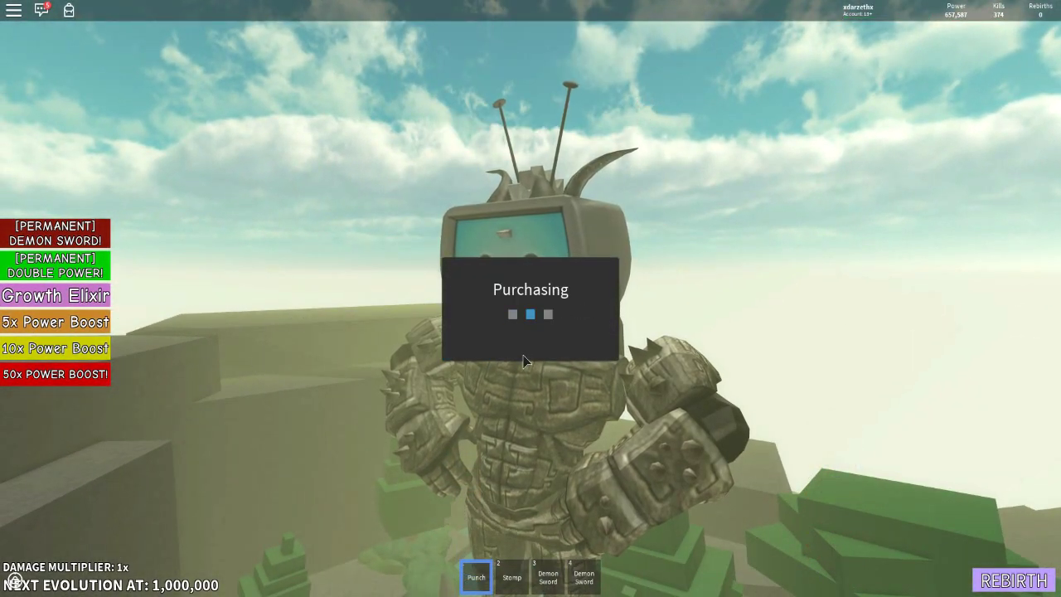
Step: Dismiss the purchase notice and punch steadily until Power reaches about 661,097
click(527, 350)
click(548, 372)
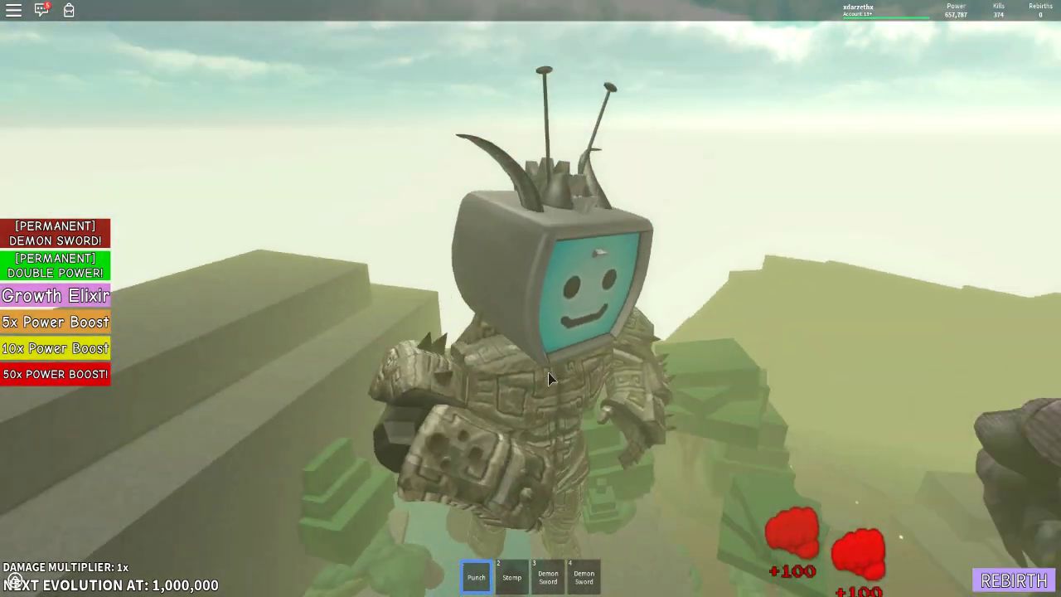
click(547, 372)
click(548, 372)
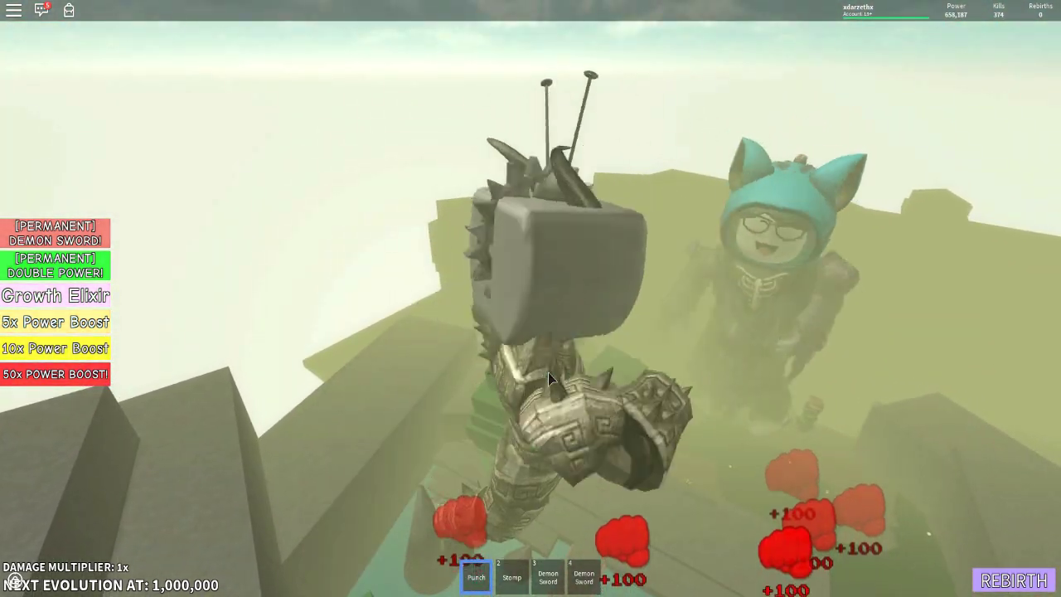
click(548, 373)
click(547, 372)
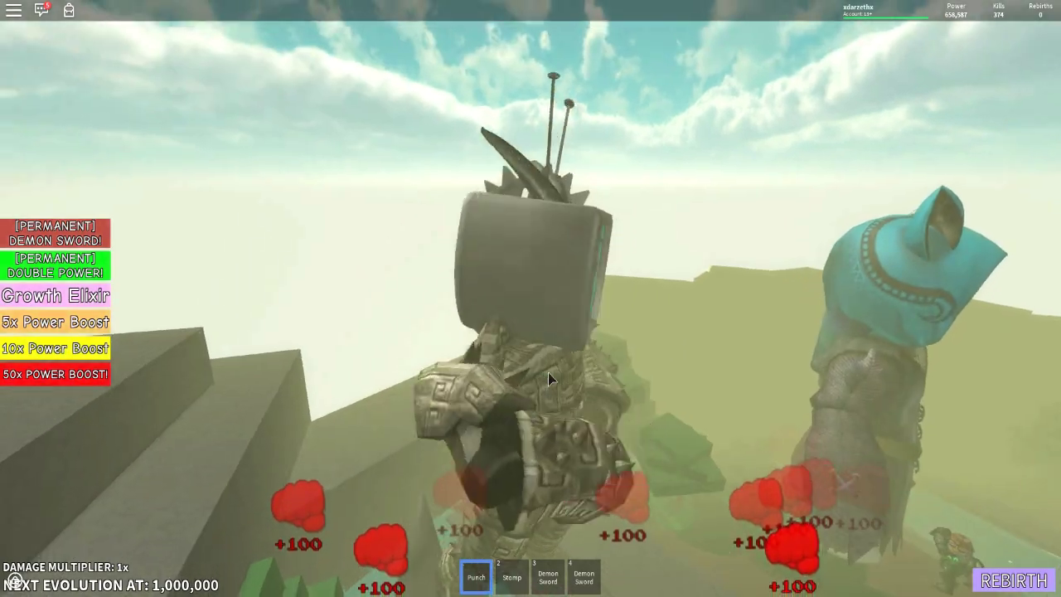
click(547, 372)
click(547, 372)
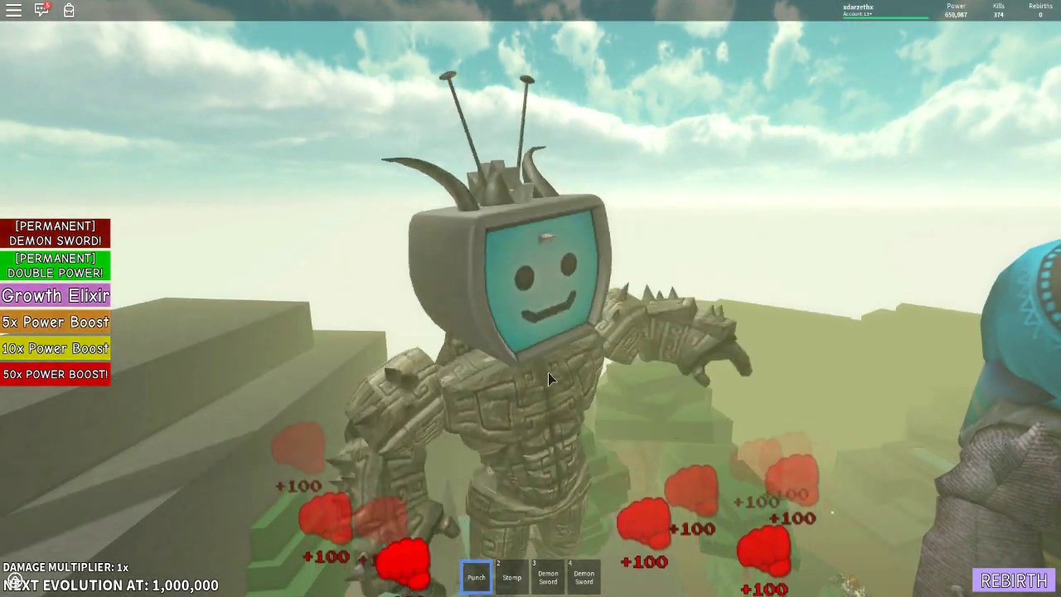
click(548, 372)
click(547, 372)
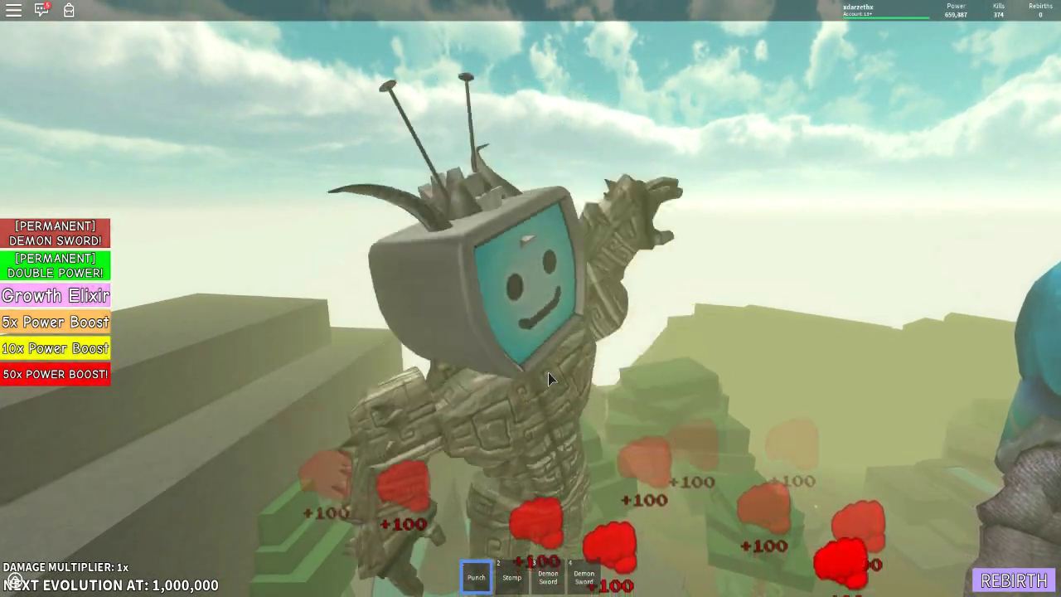
click(548, 372)
click(547, 372)
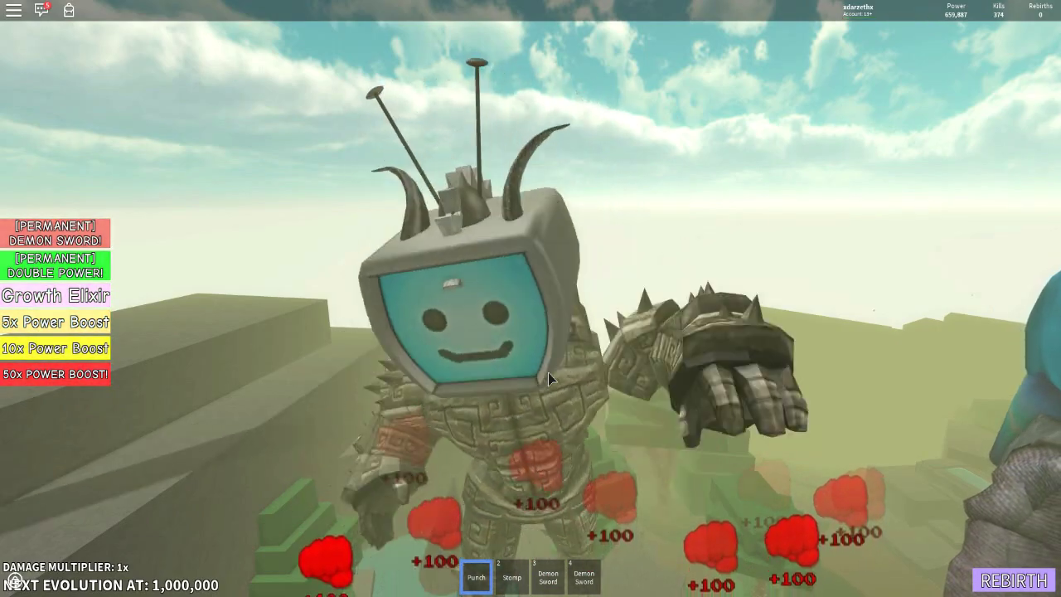
click(548, 372)
click(548, 372)
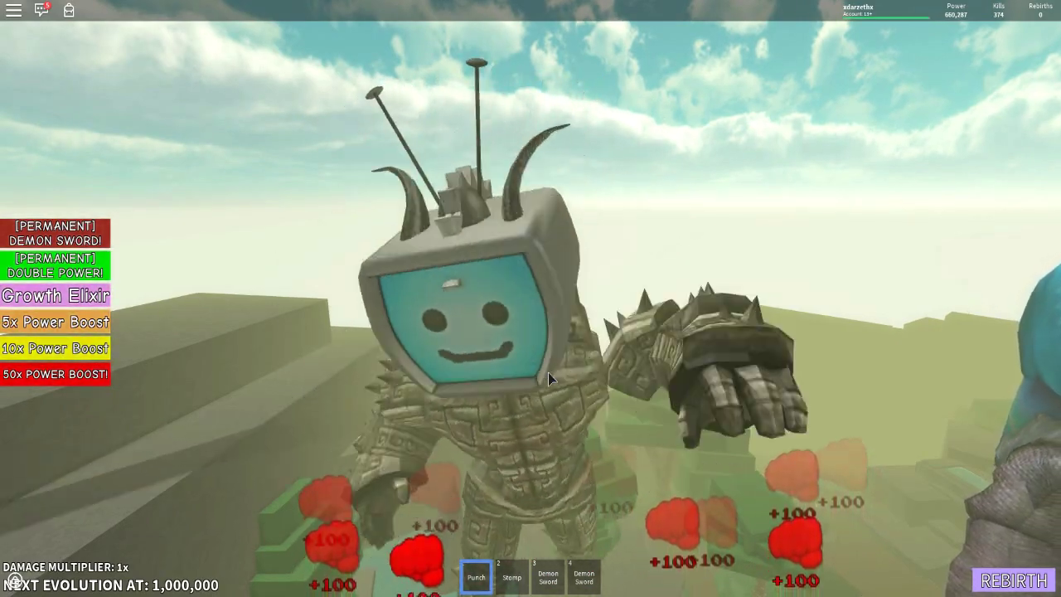
click(548, 372)
click(548, 372)
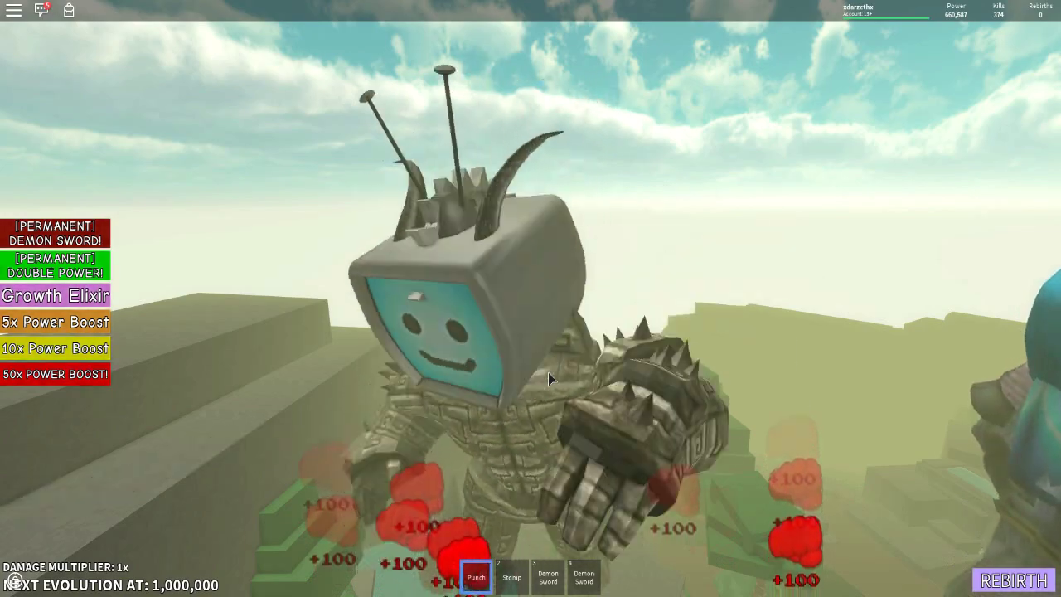
click(547, 372)
click(548, 378)
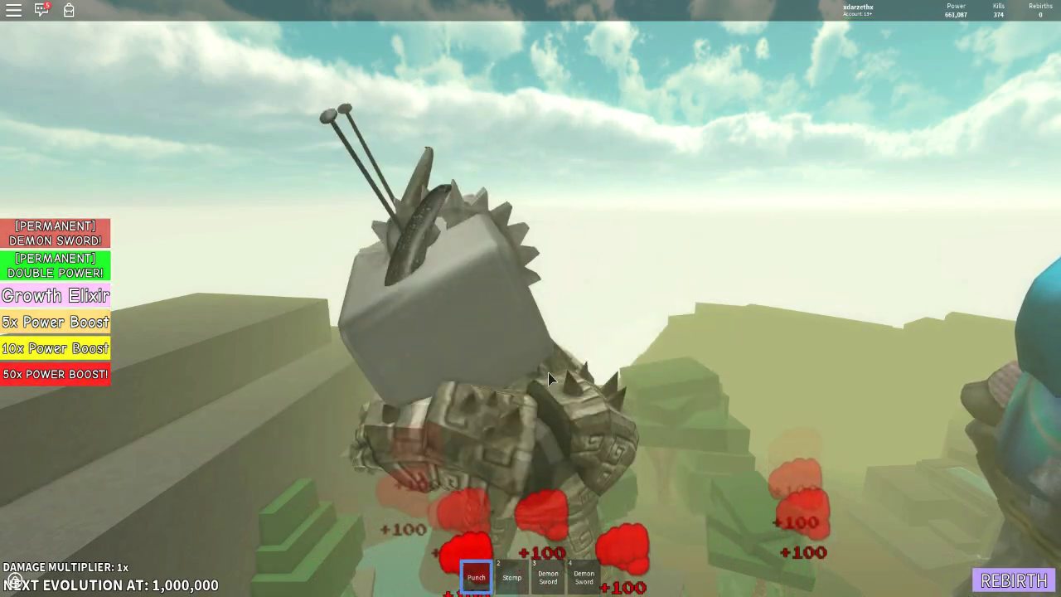
click(548, 377)
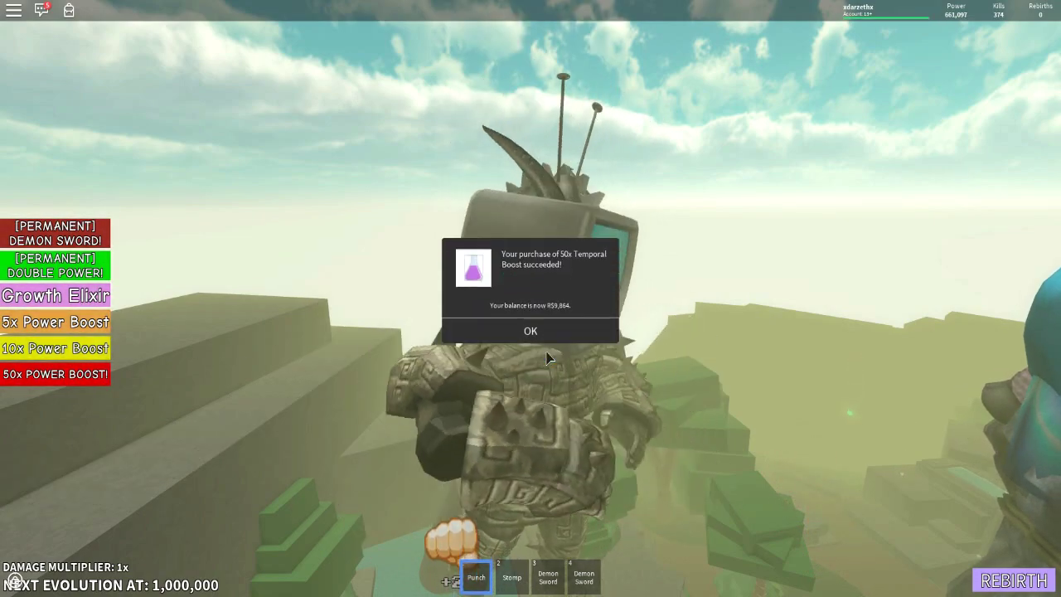
Step: Dismiss the success notice and punch repeatedly, raising Power to about 664,621
click(546, 351)
click(546, 352)
click(546, 352)
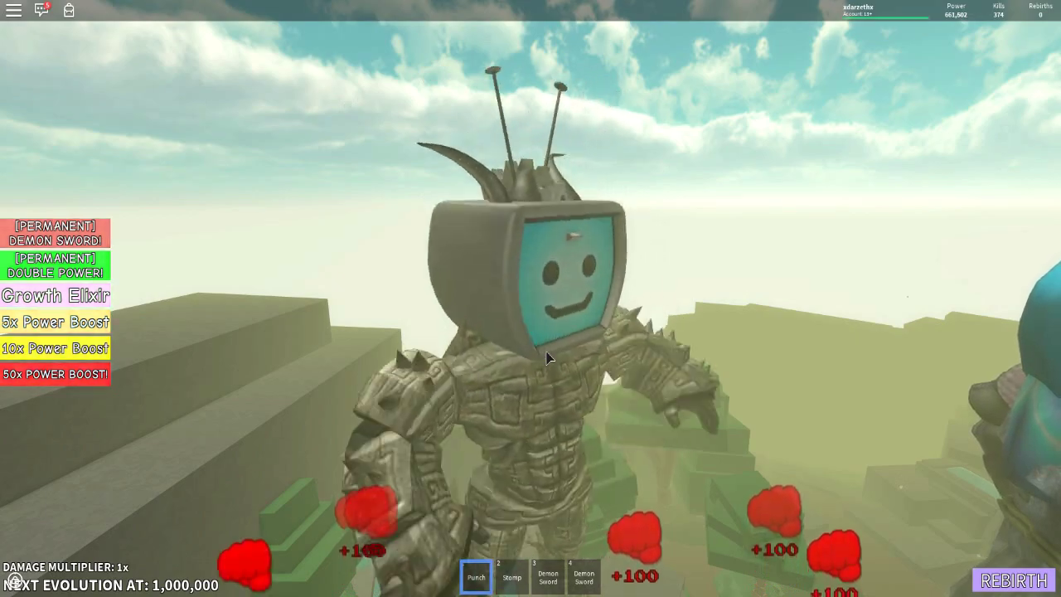
click(546, 351)
click(546, 352)
click(567, 371)
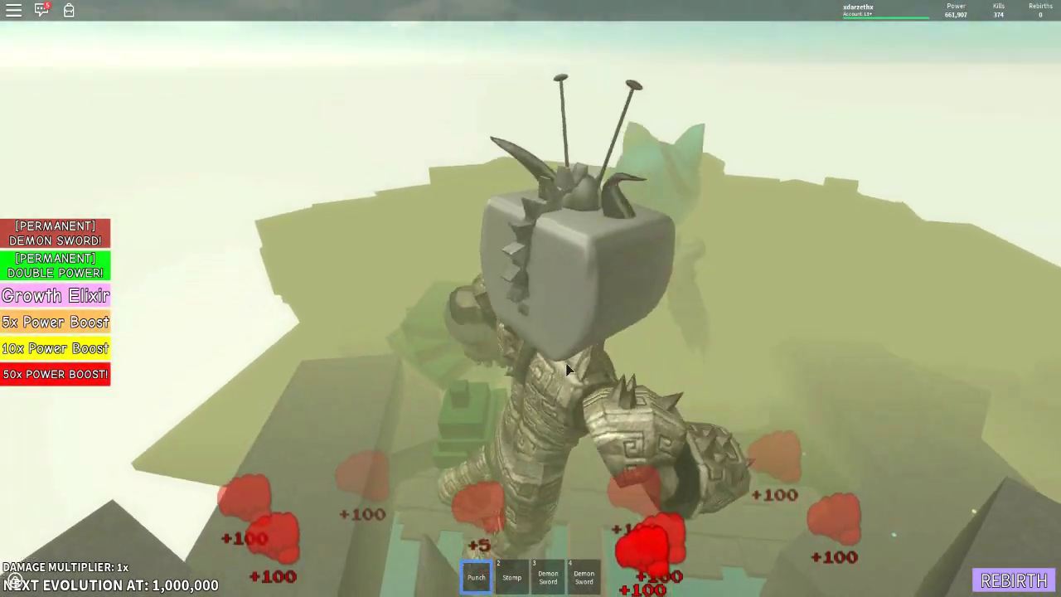
click(567, 371)
click(566, 371)
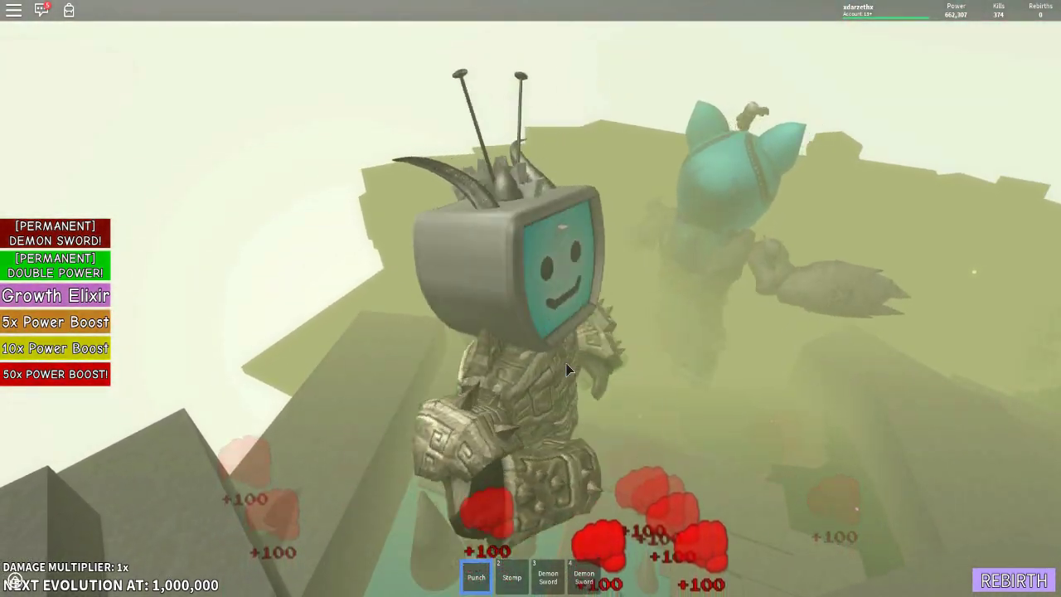
click(567, 371)
click(567, 371)
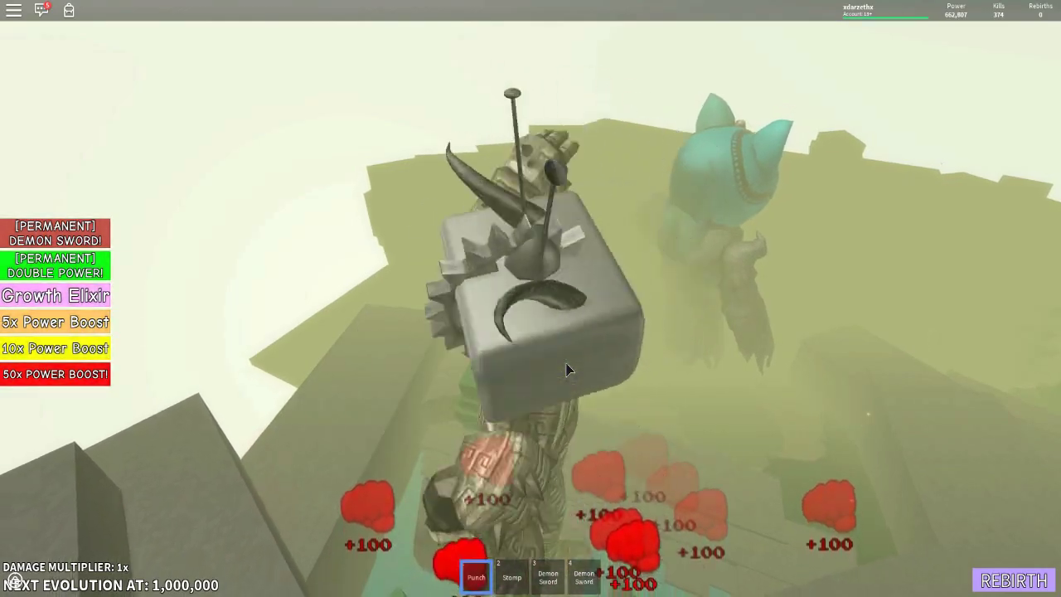
click(567, 371)
click(567, 370)
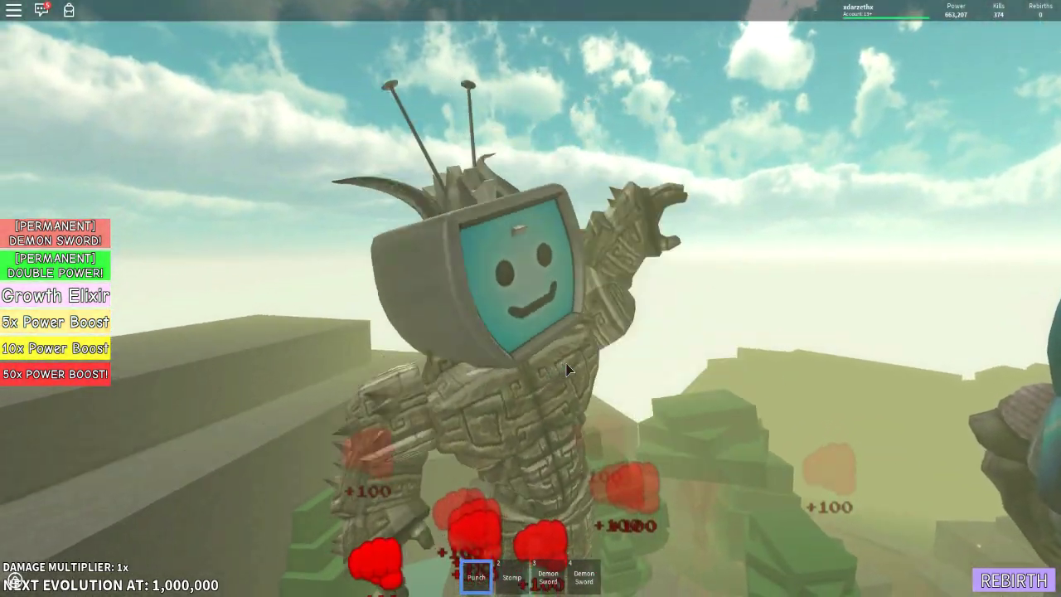
click(566, 364)
click(566, 365)
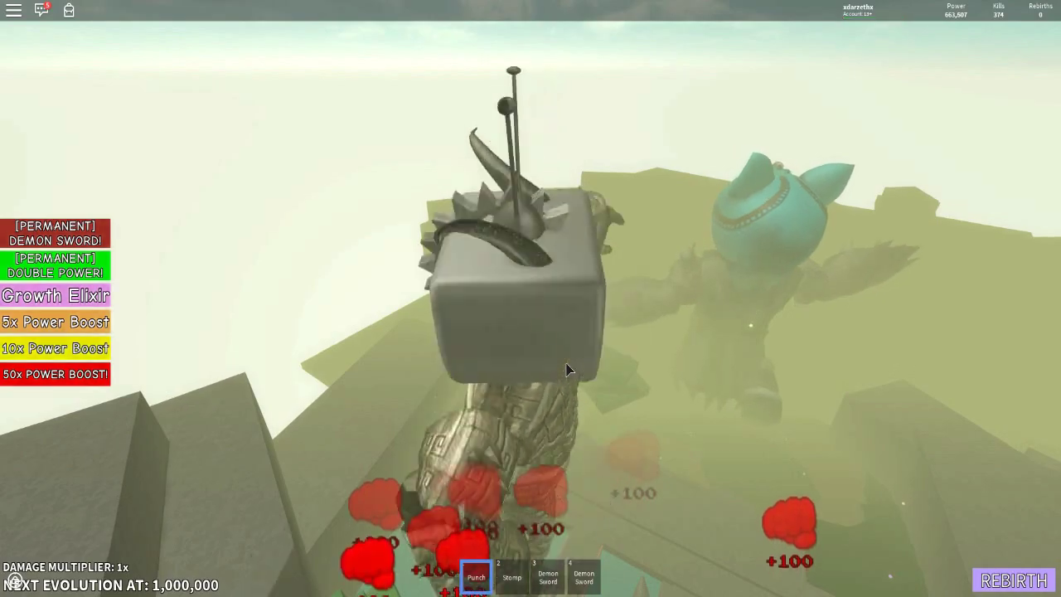
click(566, 369)
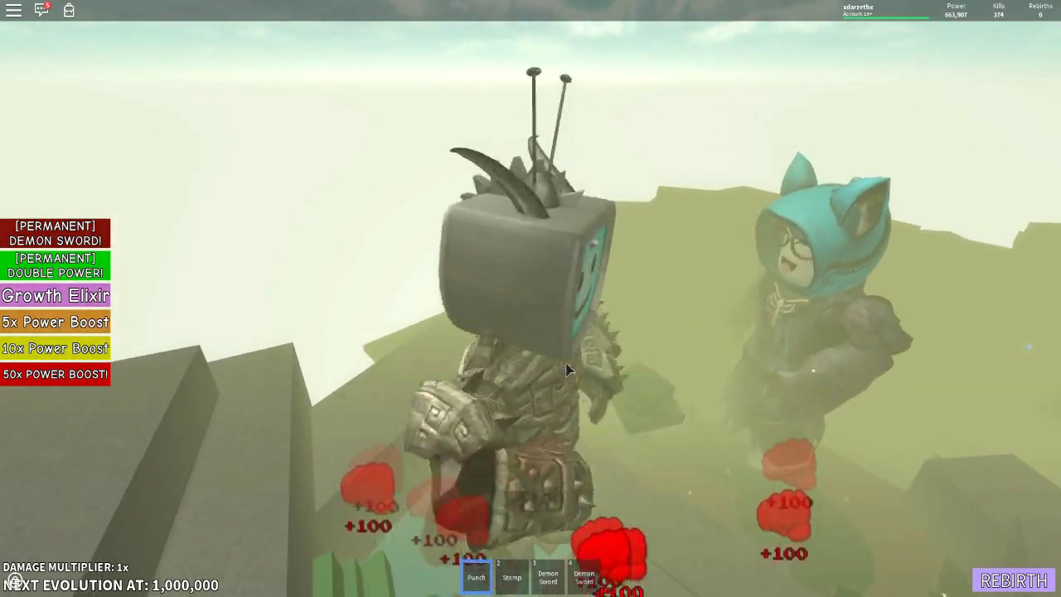
click(566, 368)
click(566, 368)
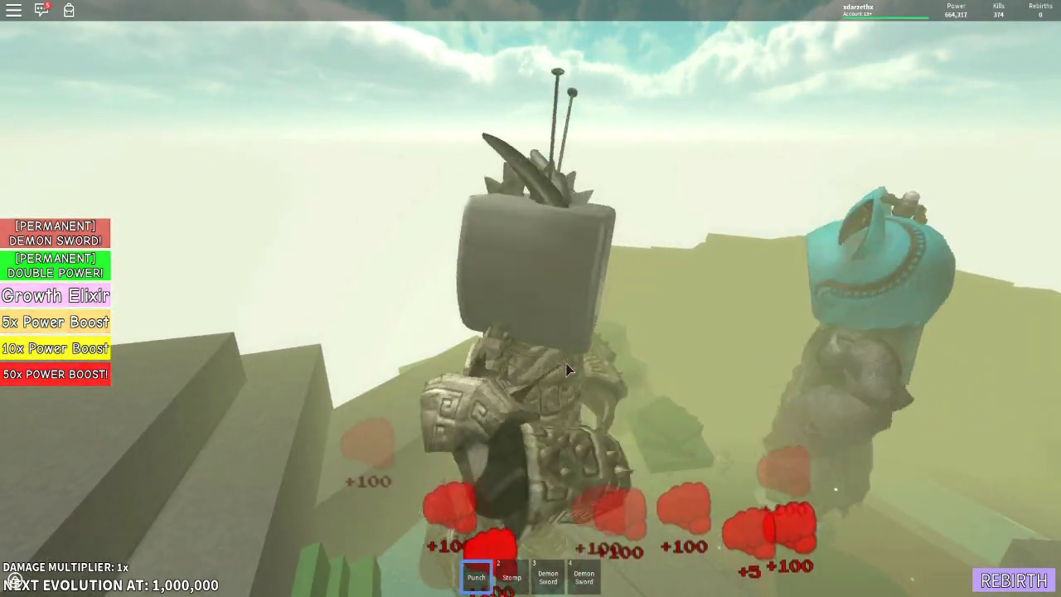
click(566, 368)
click(566, 368)
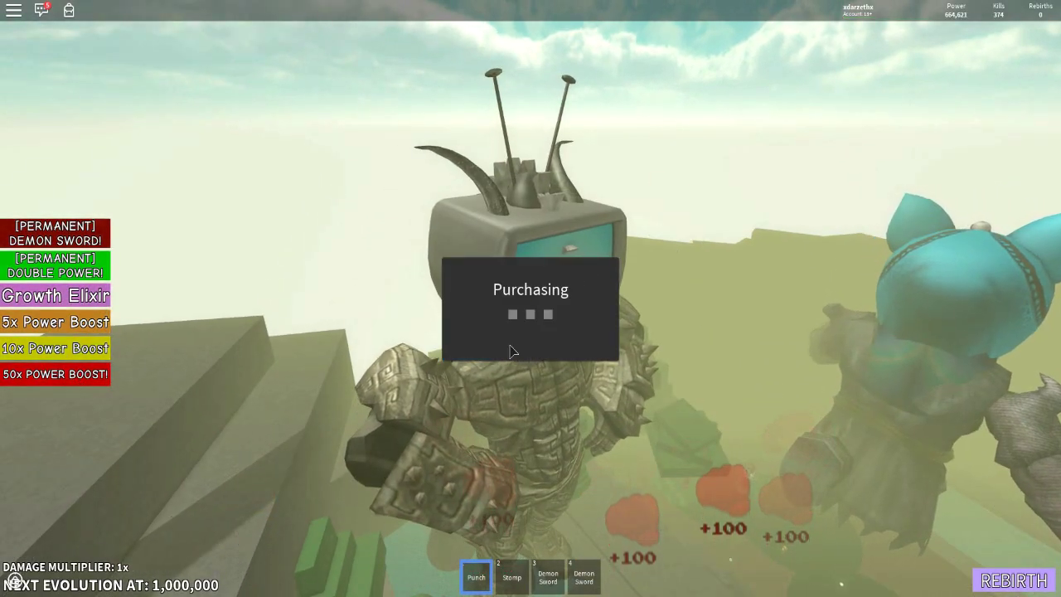
Step: Dismiss the purchase success message and punch repeatedly with the current boost
click(535, 352)
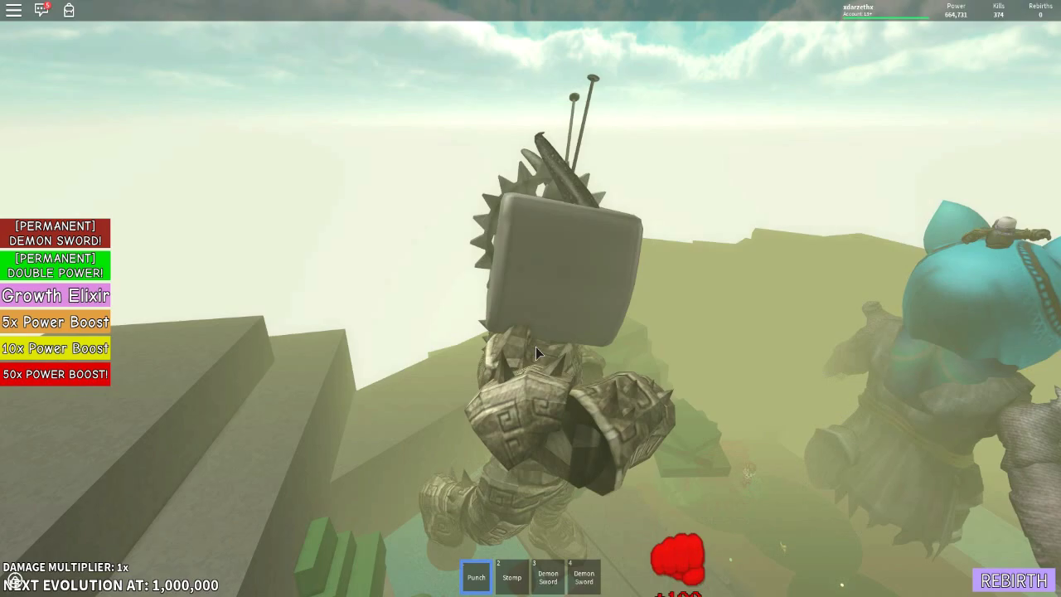
click(535, 352)
click(535, 348)
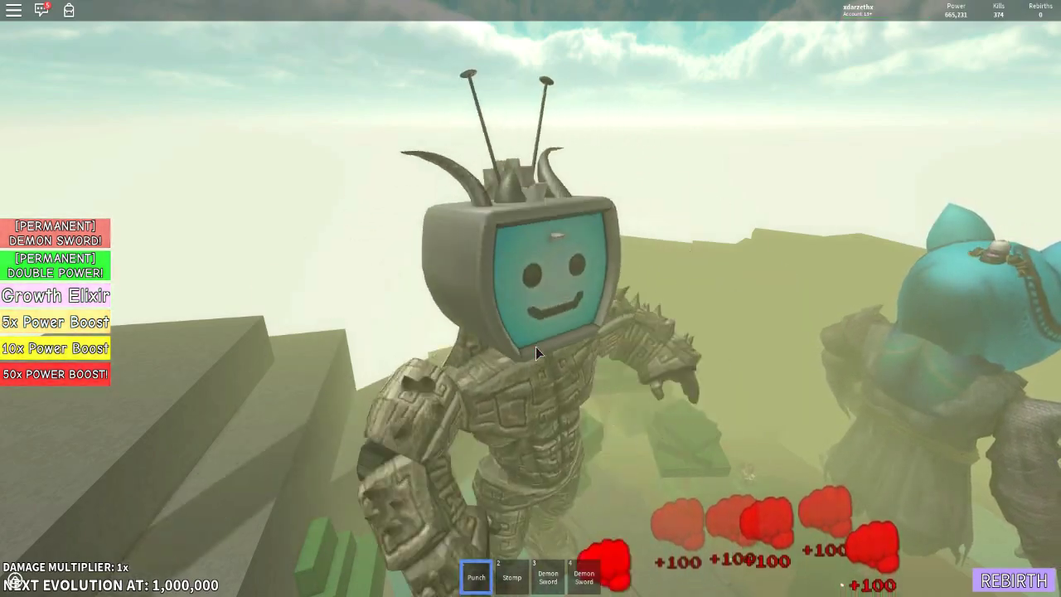
click(536, 348)
click(535, 348)
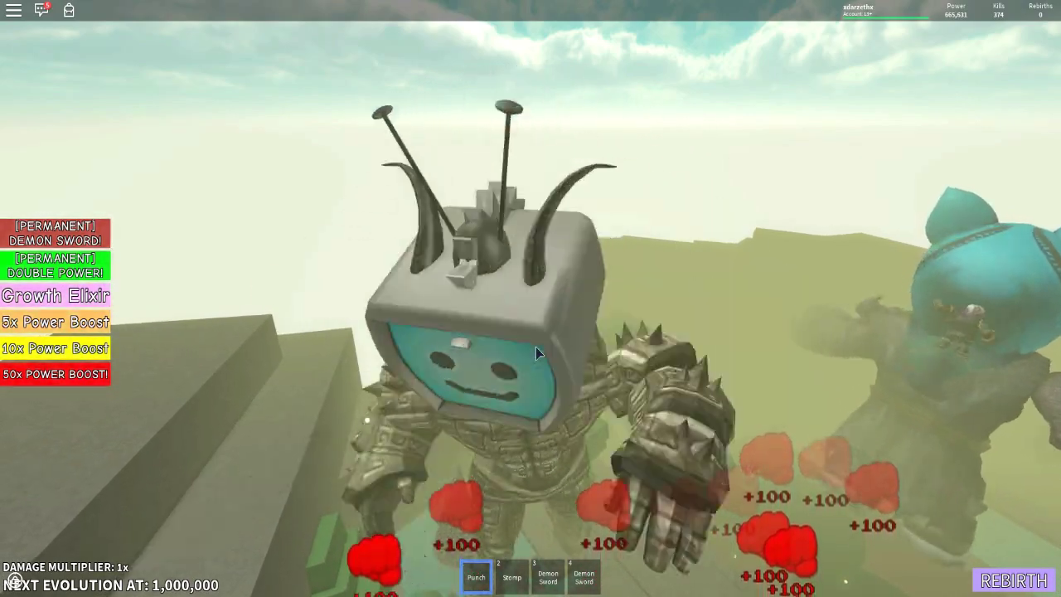
click(536, 348)
click(536, 348)
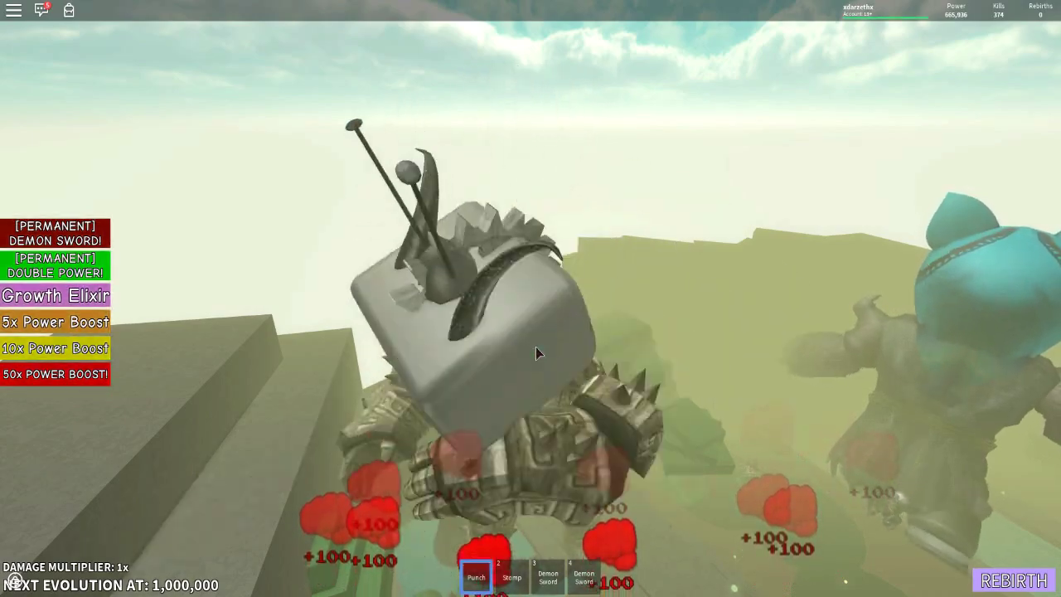
click(535, 348)
click(535, 347)
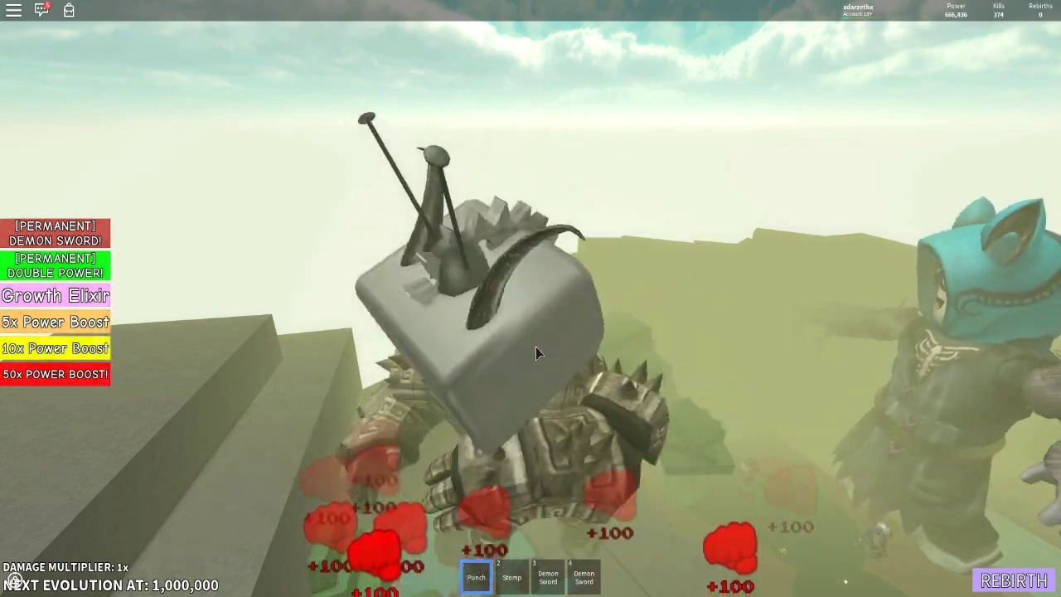
click(535, 347)
click(535, 346)
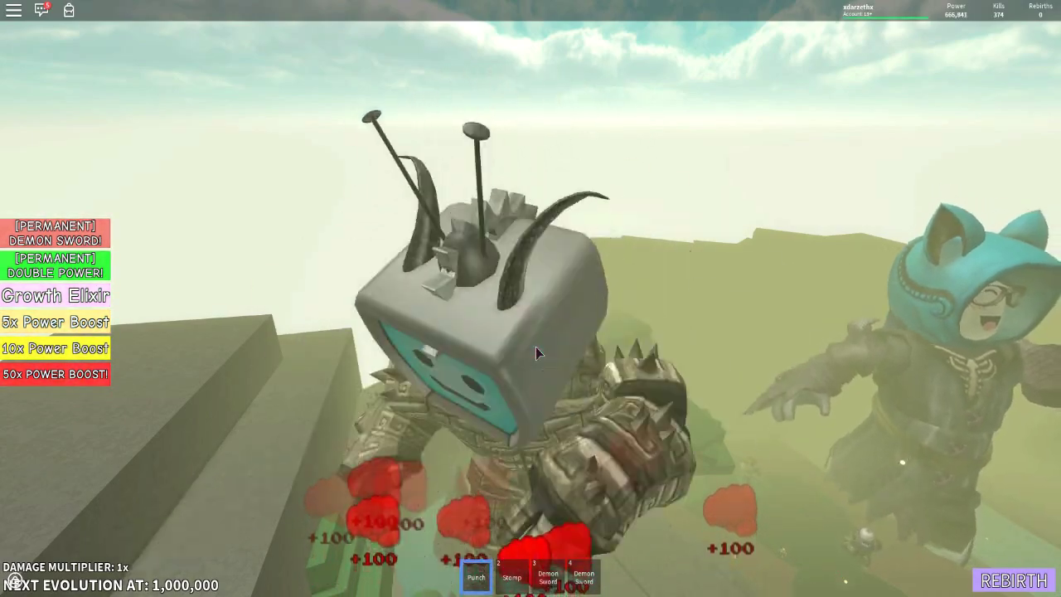
click(535, 347)
click(536, 348)
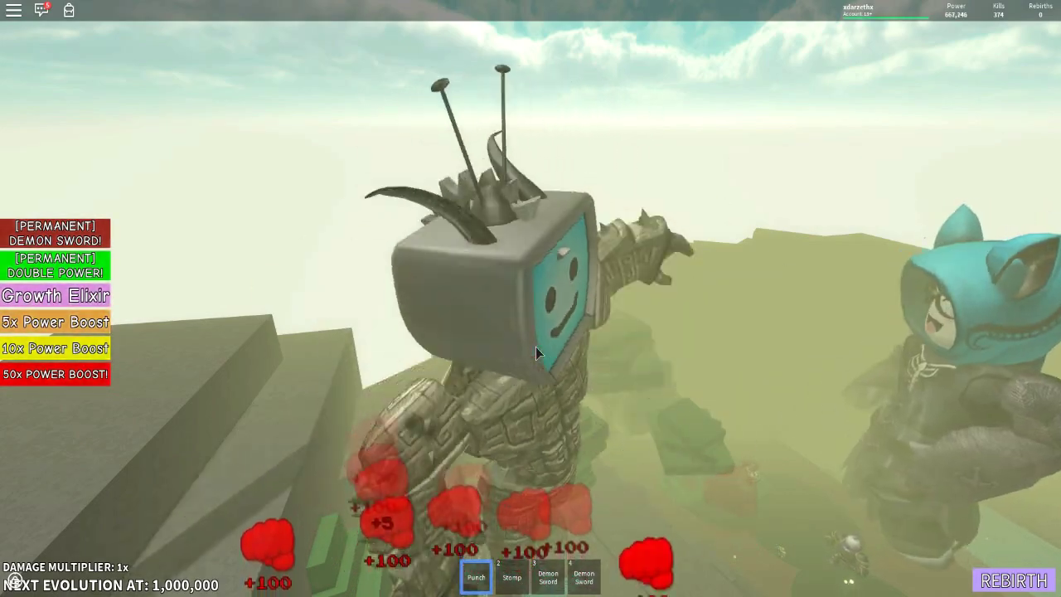
click(536, 348)
click(535, 347)
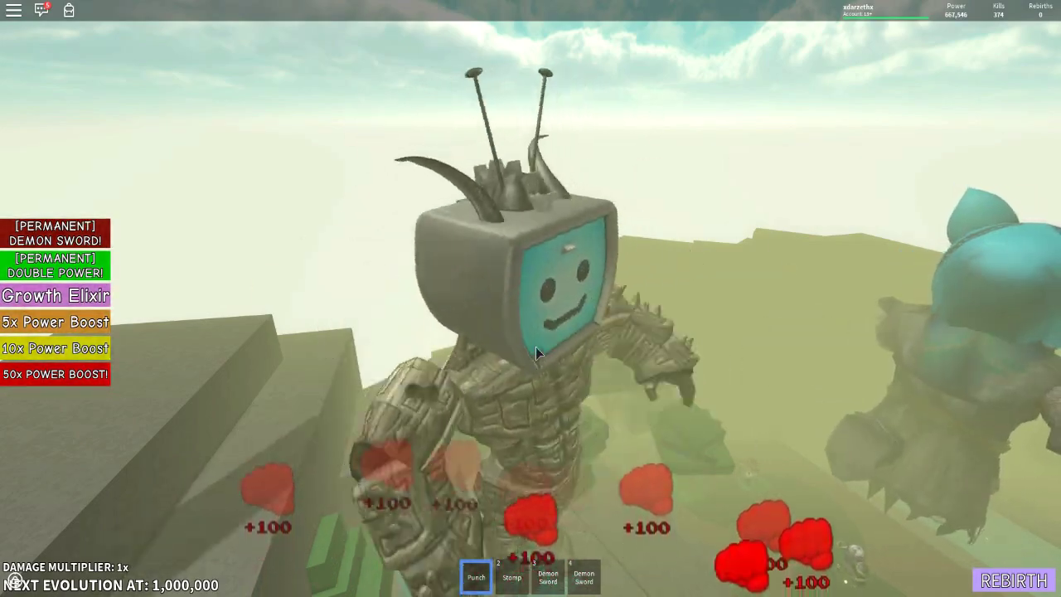
click(536, 346)
click(550, 348)
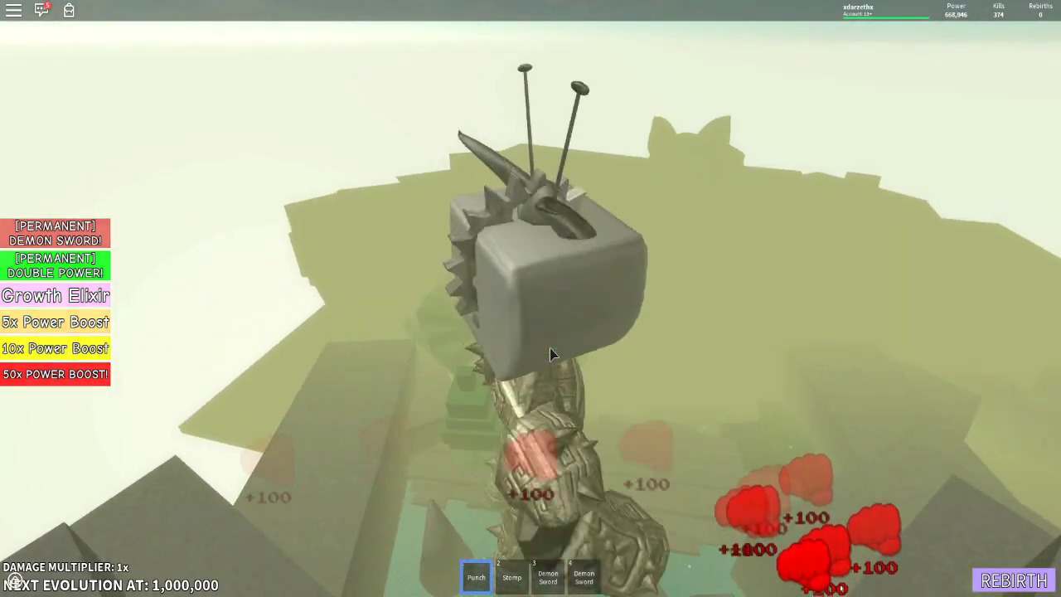
click(550, 348)
click(549, 347)
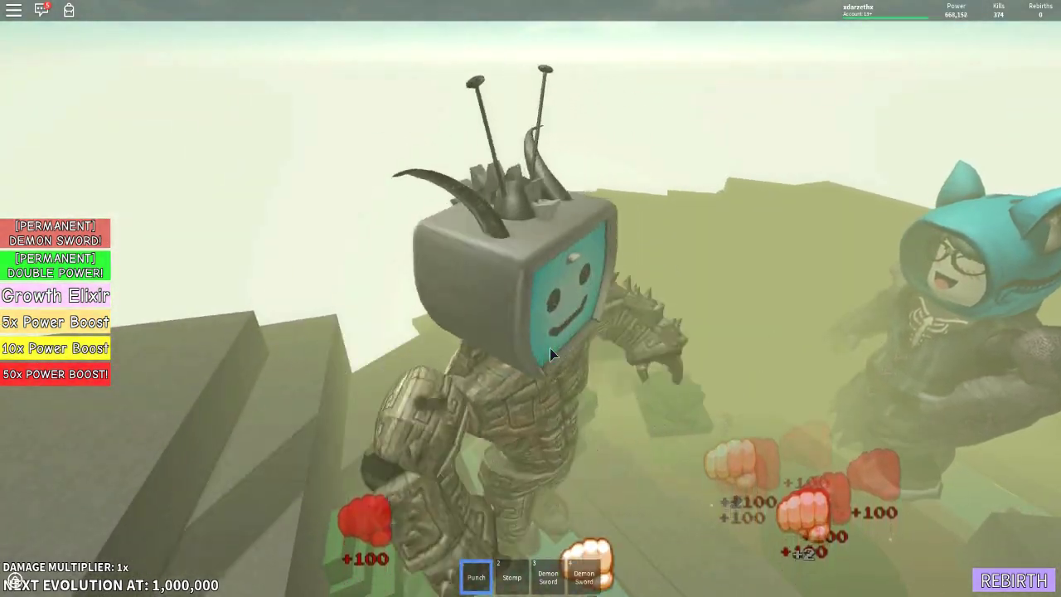
click(549, 348)
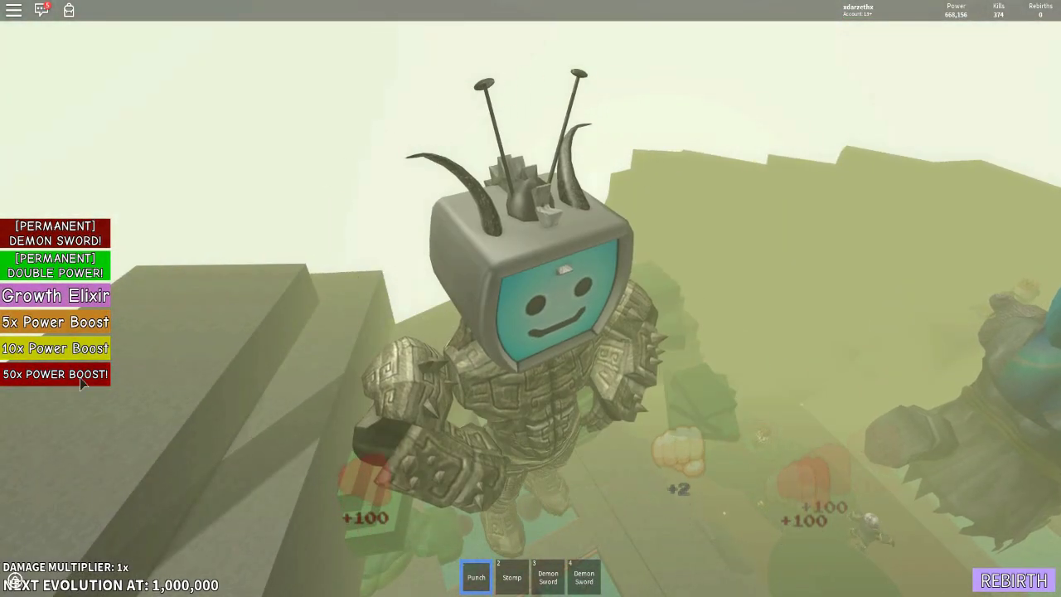
Step: Confirm the 50x power boost purchase, then punch until Power reaches about 671,561
click(494, 350)
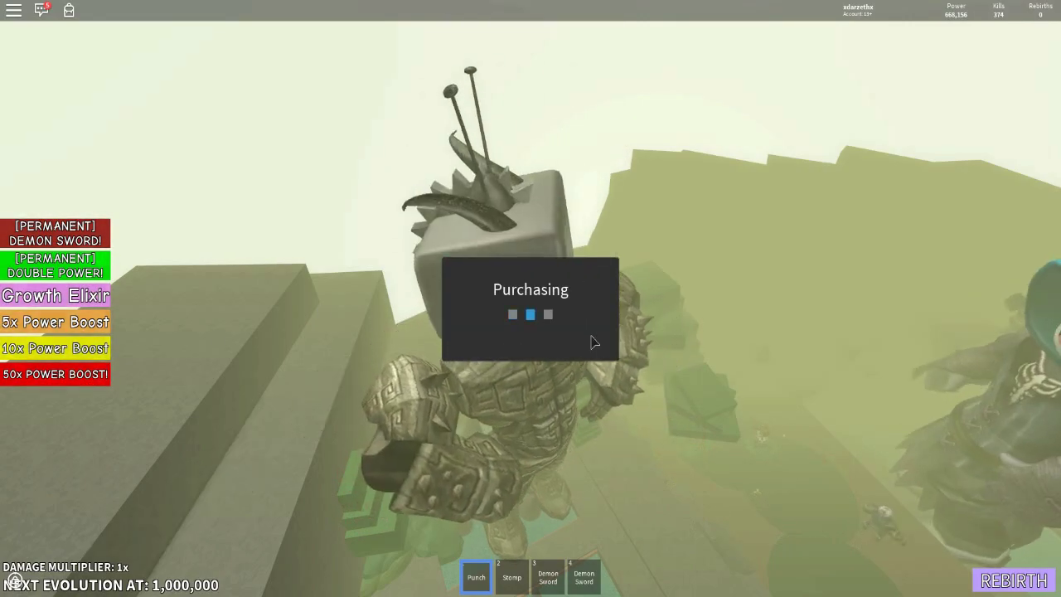
click(530, 349)
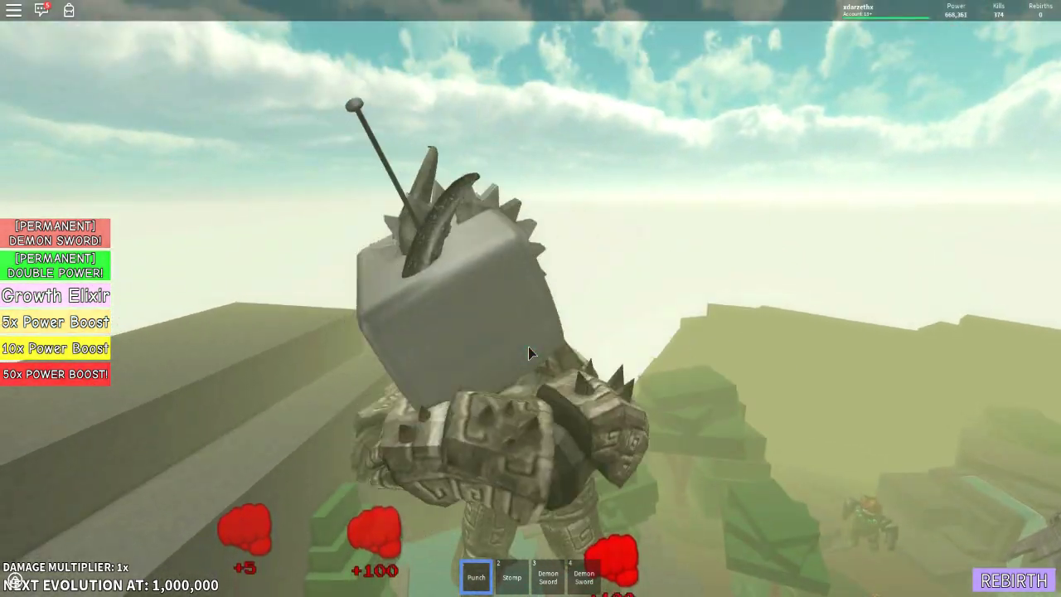
click(529, 351)
click(527, 347)
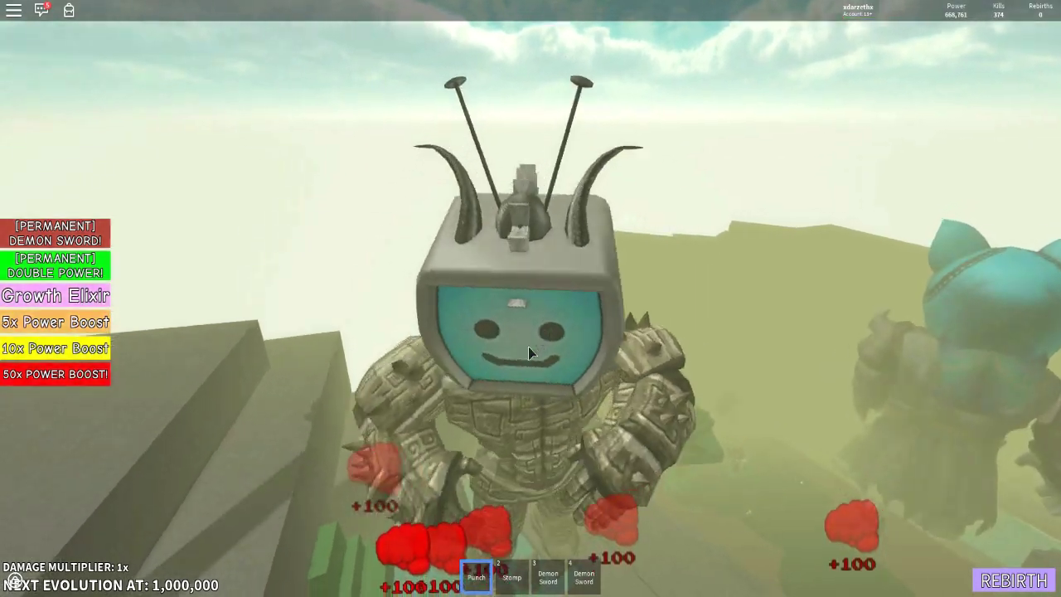
click(528, 346)
click(528, 346)
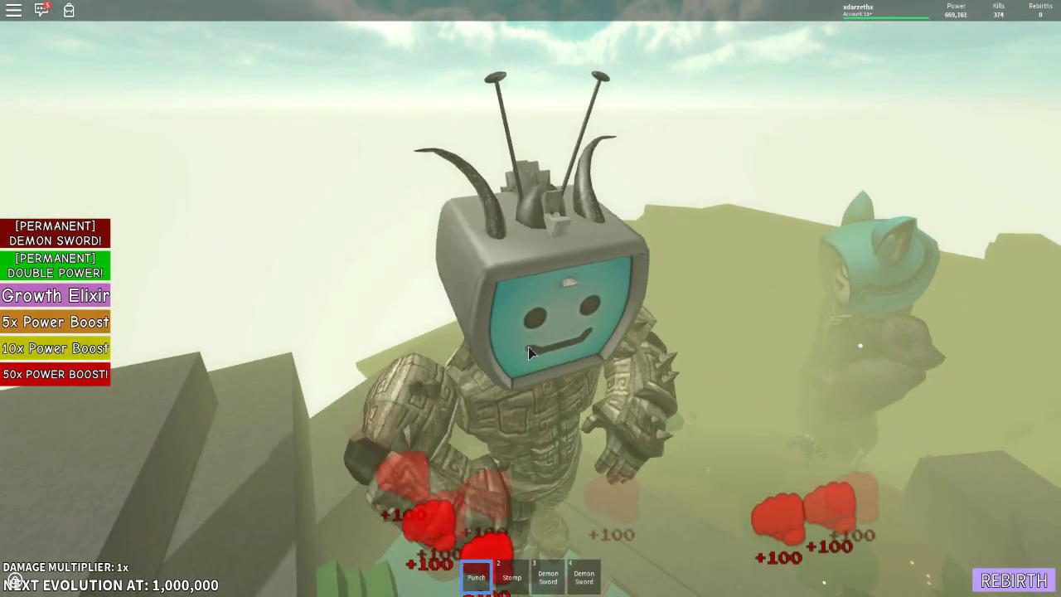
click(528, 346)
click(528, 347)
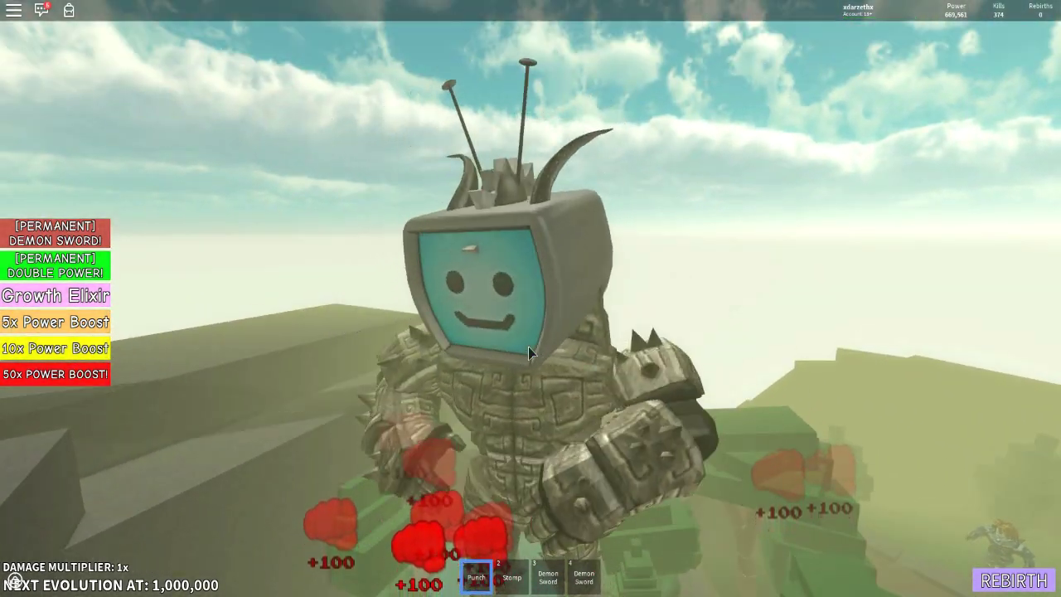
click(528, 346)
click(528, 347)
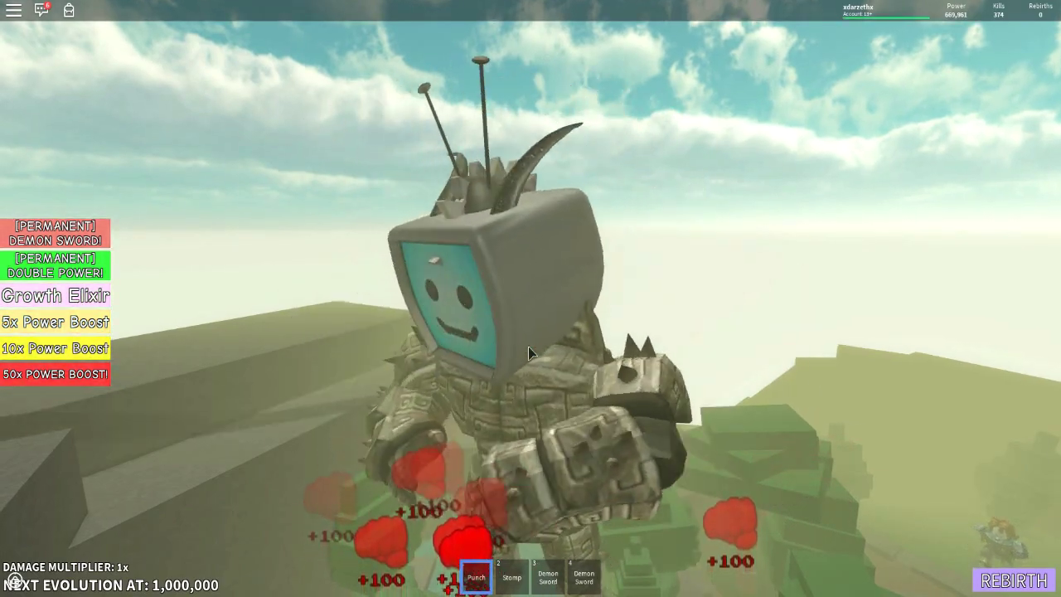
click(527, 346)
click(528, 347)
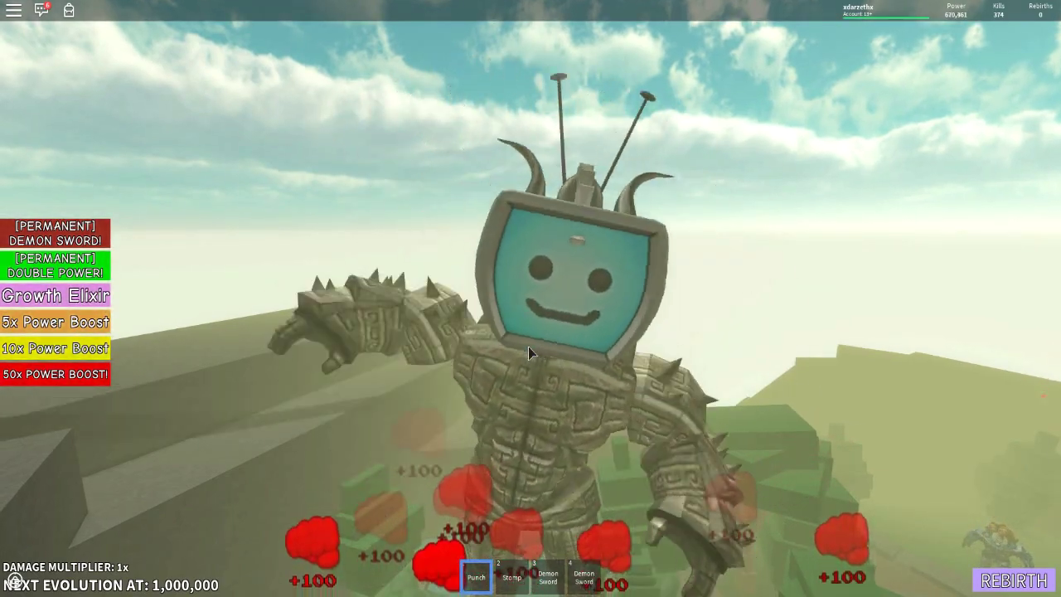
click(527, 346)
click(528, 346)
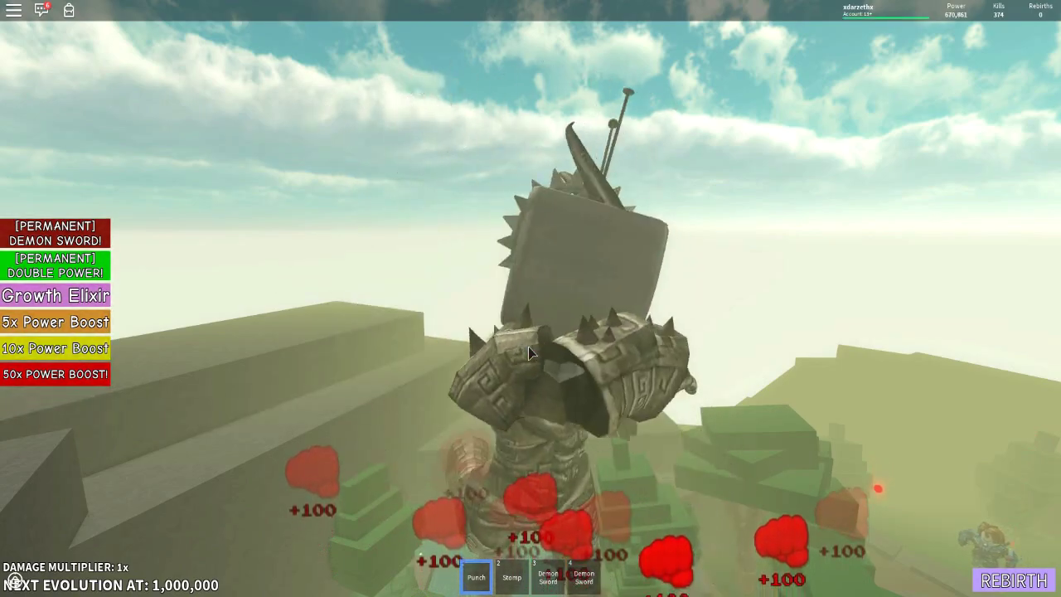
click(528, 347)
click(528, 347)
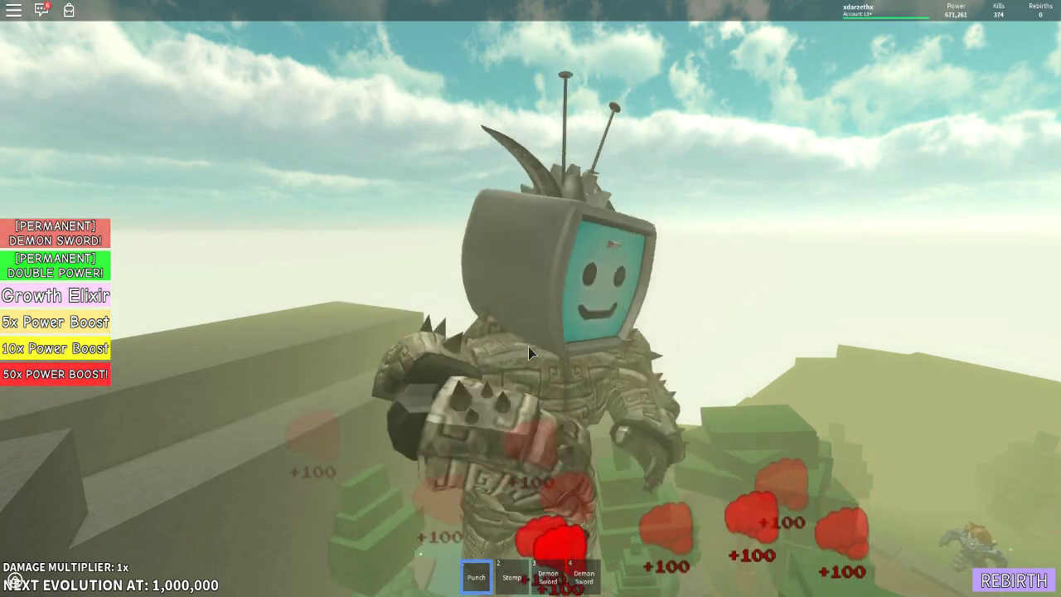
click(528, 347)
click(528, 346)
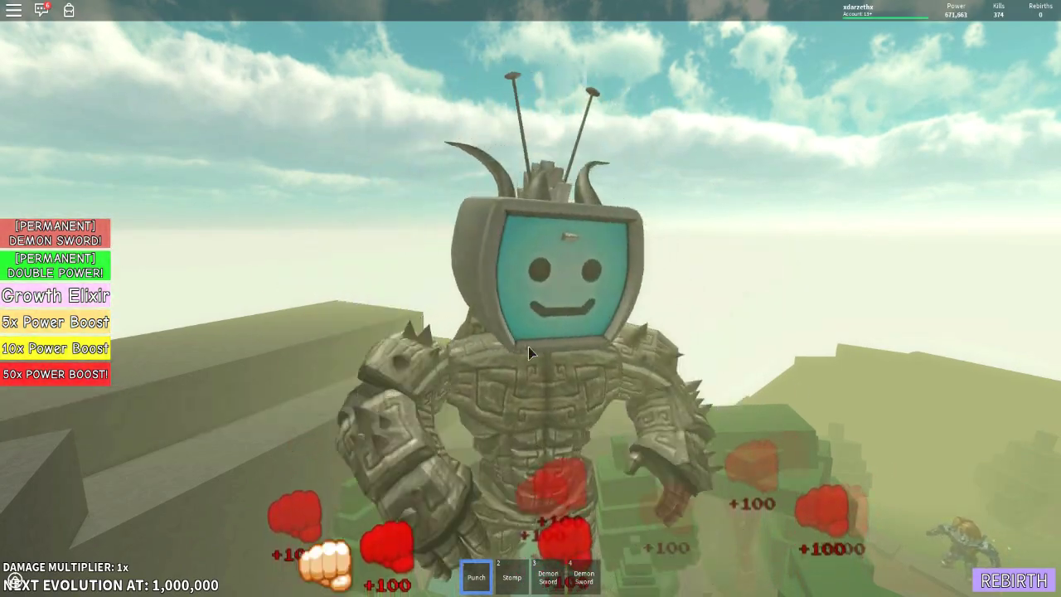
Step: Buy a 50x boost, dismiss its success message and resume punching
click(80, 375)
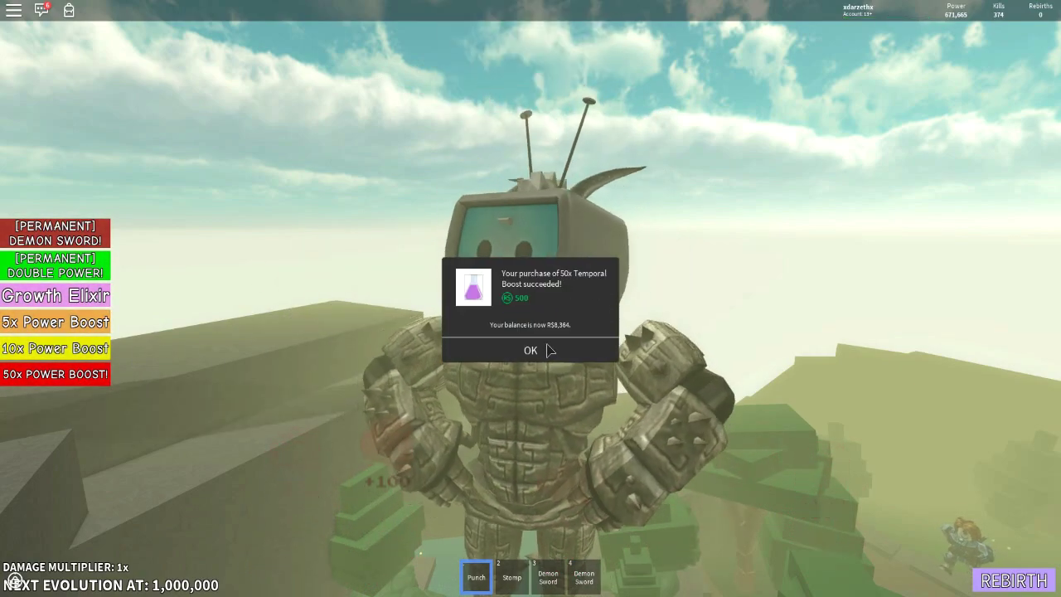
click(538, 348)
click(533, 401)
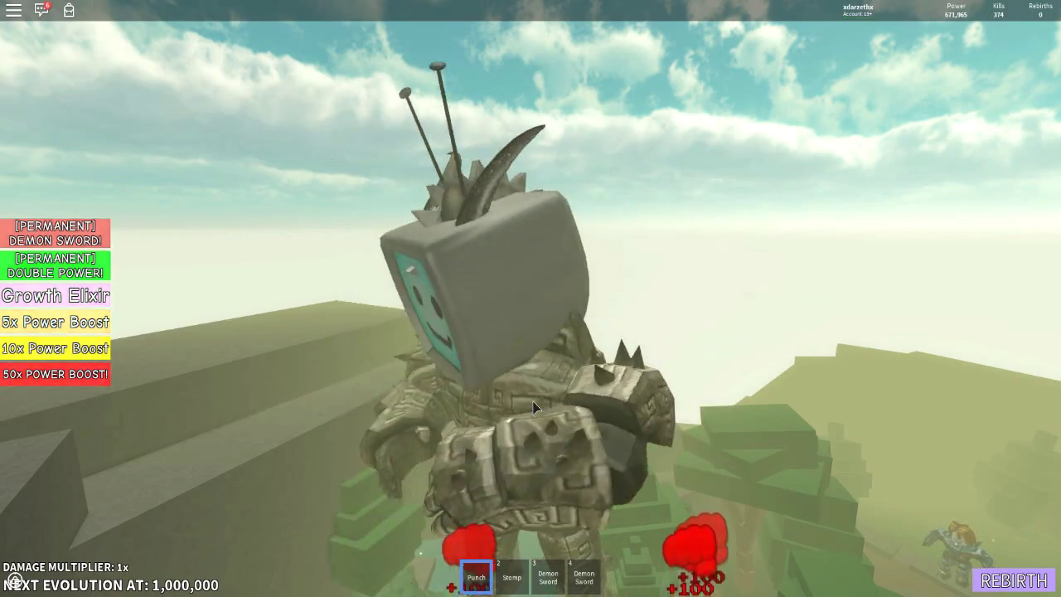
click(533, 401)
click(532, 401)
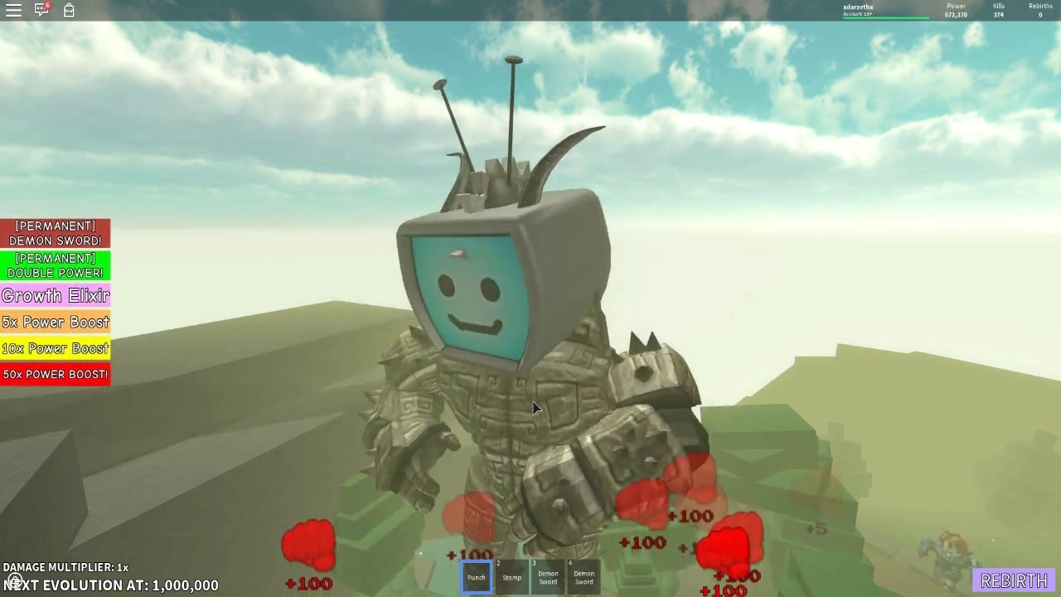
click(532, 401)
click(533, 401)
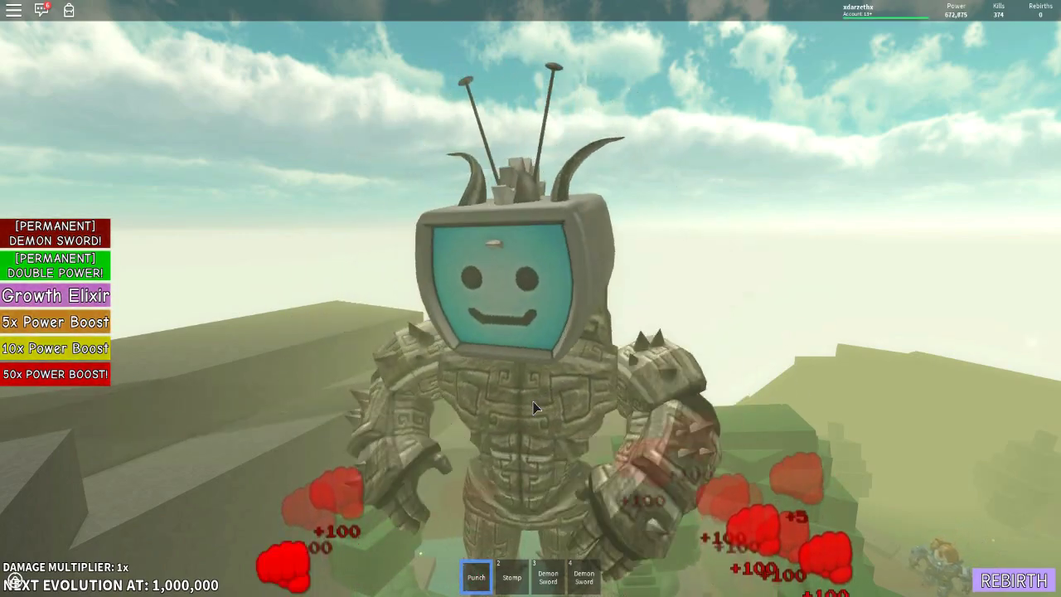
click(533, 401)
Step: Keep punching to push Power past 675,000
click(533, 401)
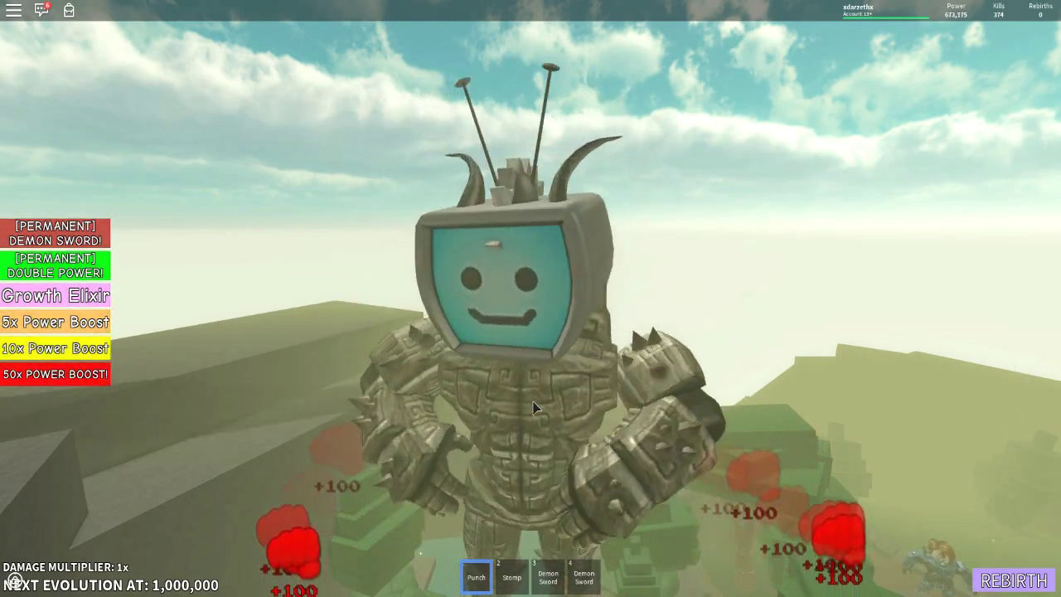
click(533, 401)
click(533, 401)
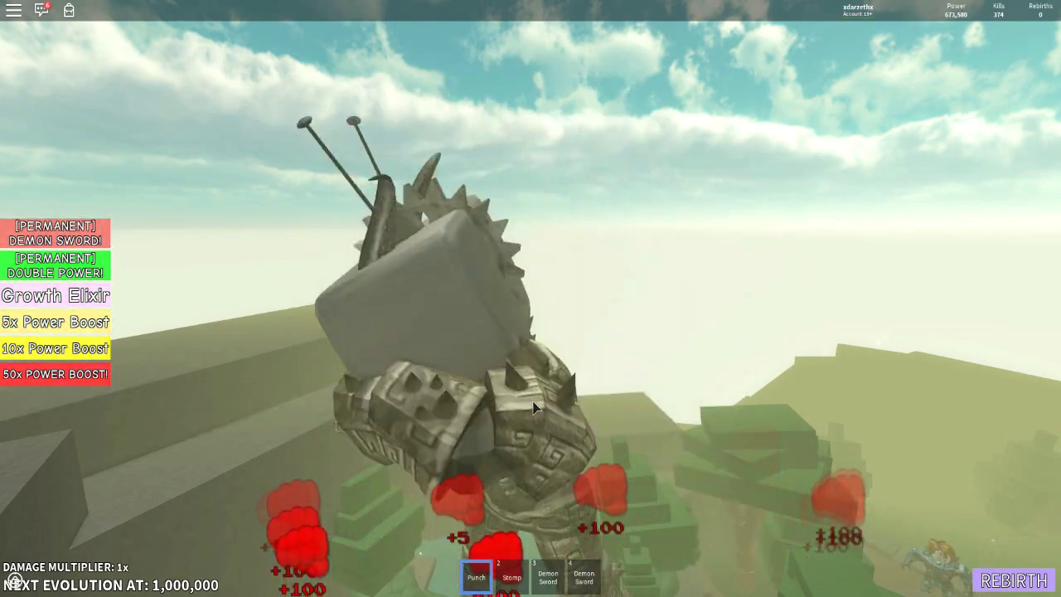
click(532, 401)
click(532, 401)
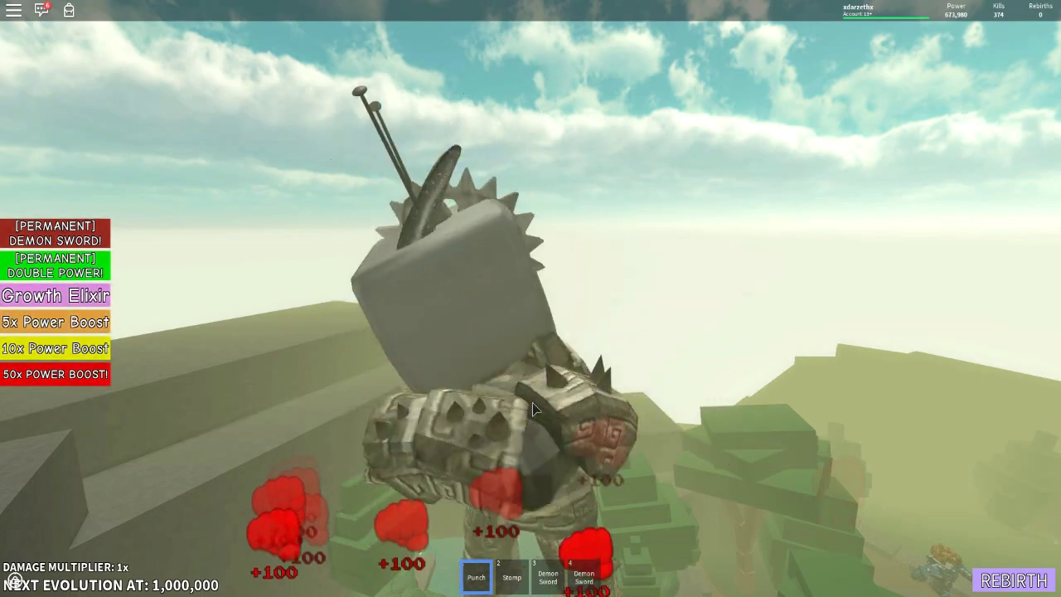
click(532, 401)
click(532, 402)
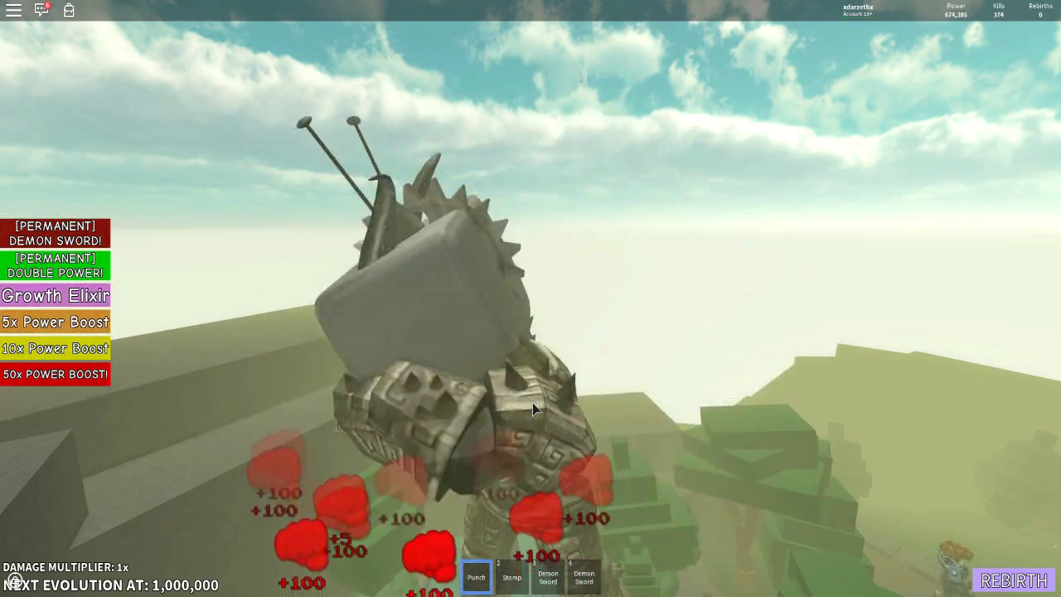
click(532, 402)
click(532, 402)
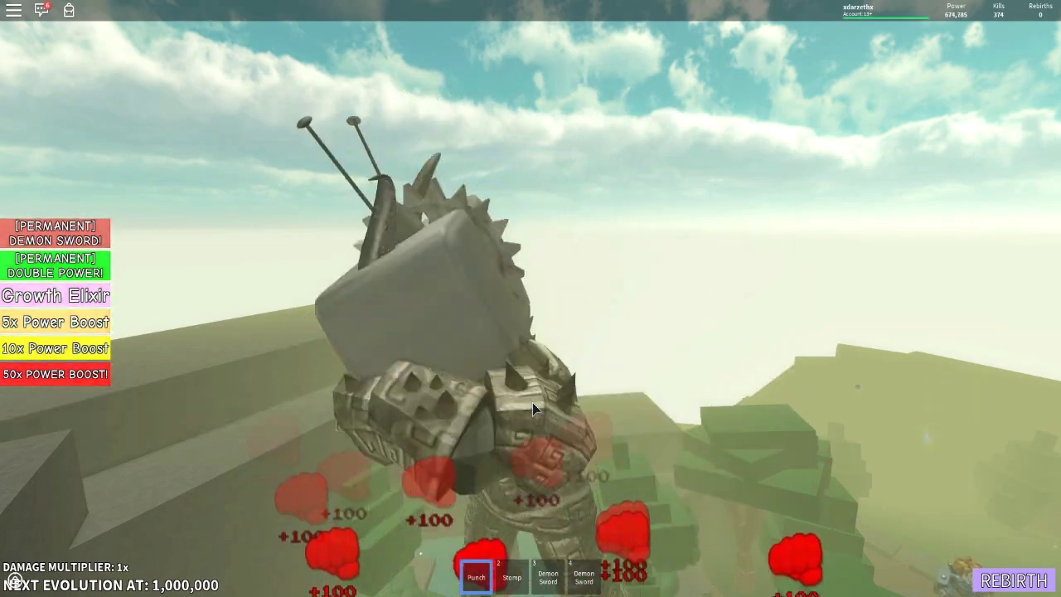
click(532, 402)
click(532, 401)
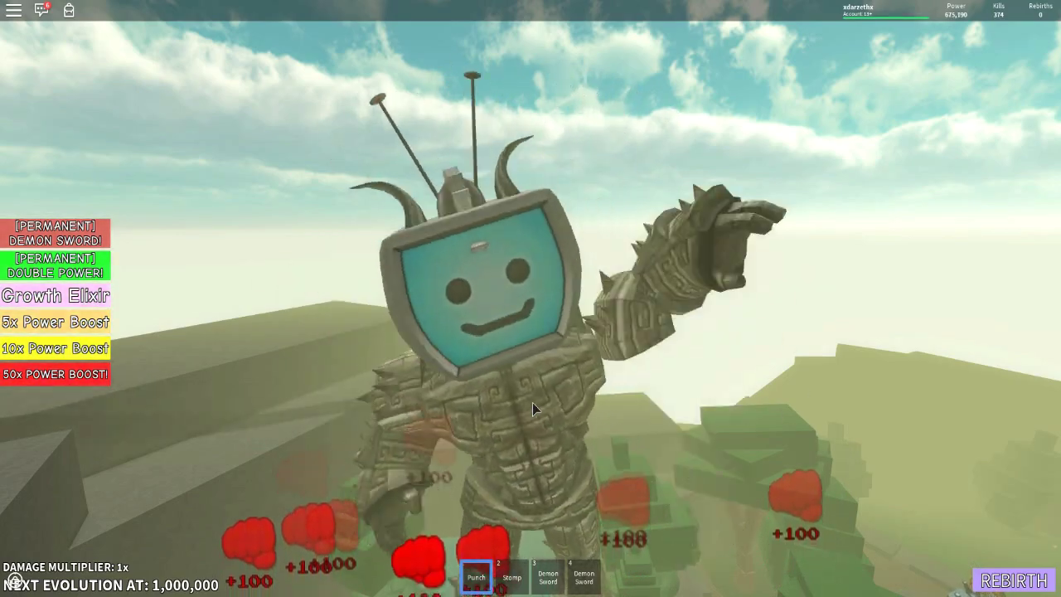
click(532, 402)
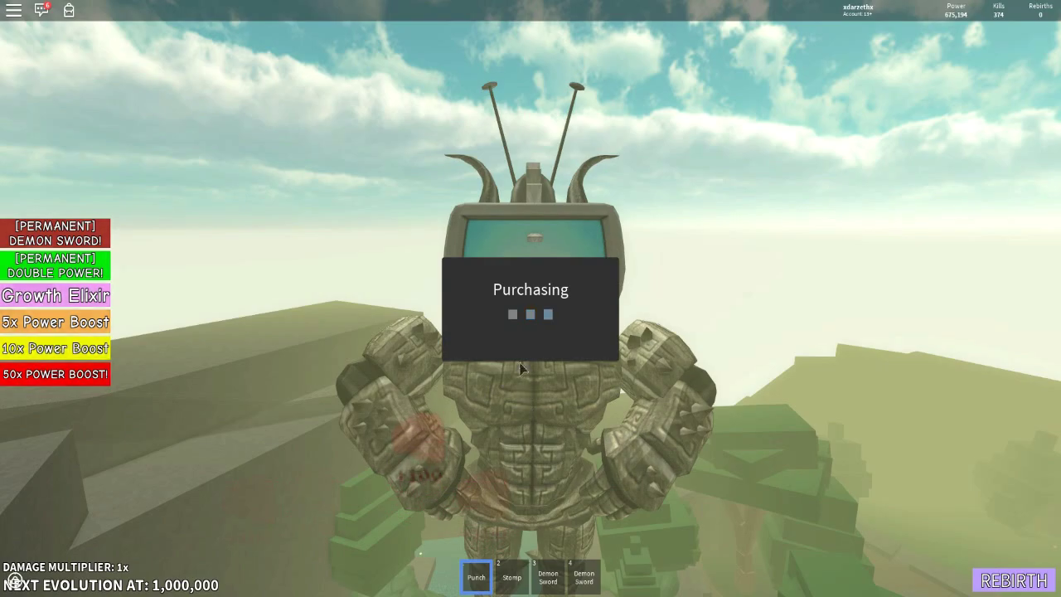
Step: Punch repeatedly while the 50x Temporal Boost purchase completes
click(519, 354)
click(519, 354)
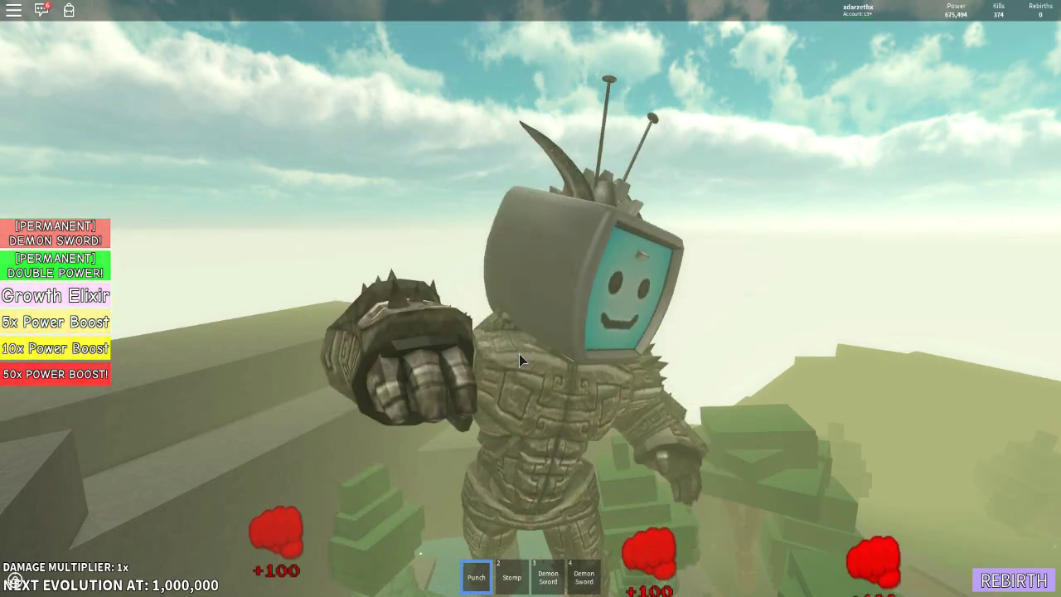
click(519, 354)
click(518, 354)
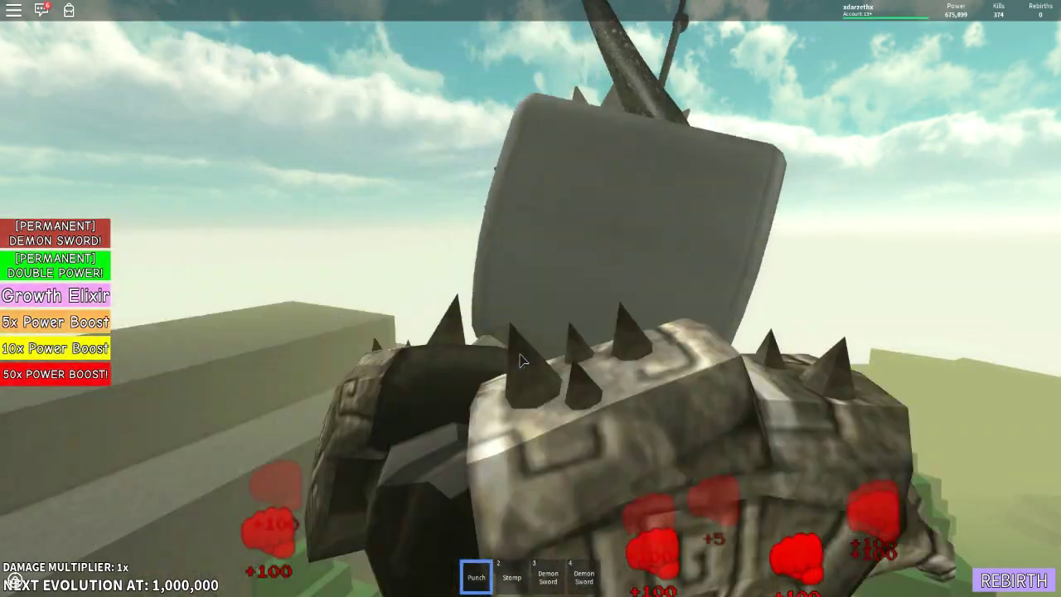
click(519, 354)
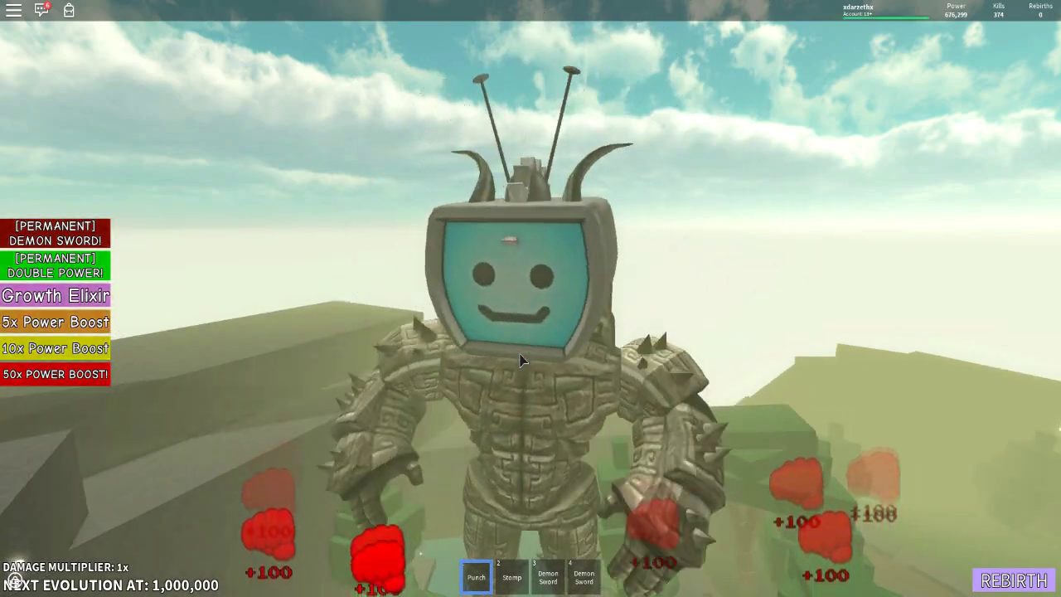
click(521, 358)
click(520, 354)
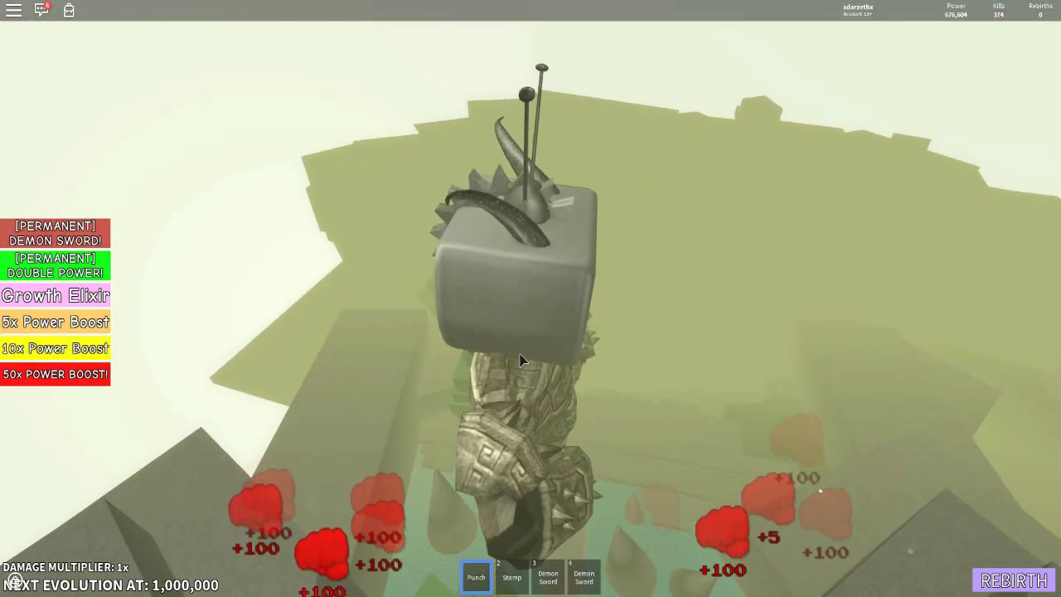
click(519, 354)
Step: Open and close the player leaderboard, then punch Power up to about 678,800
click(519, 358)
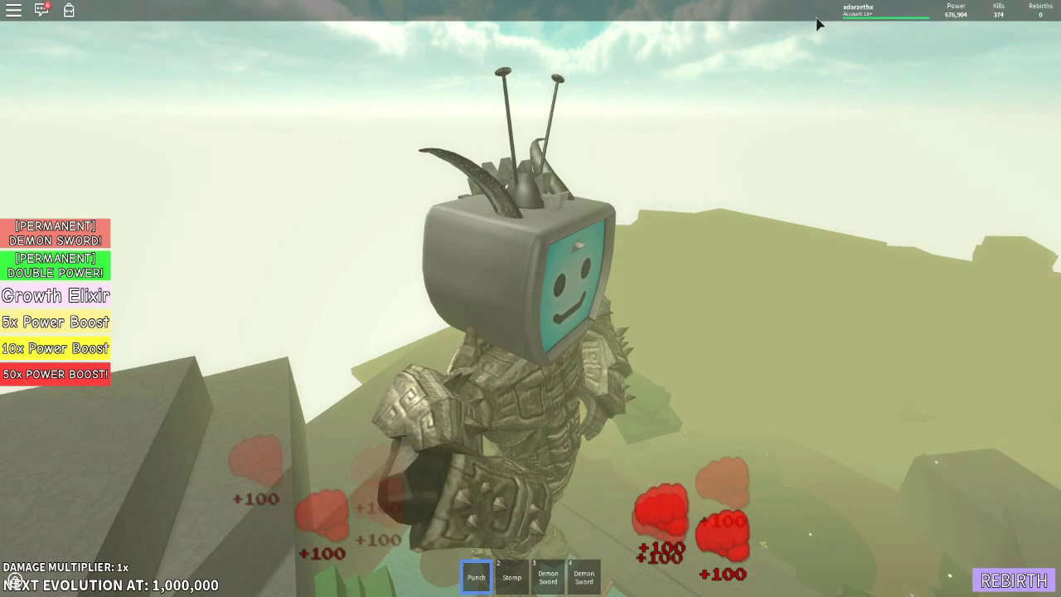
click(862, 13)
click(862, 13)
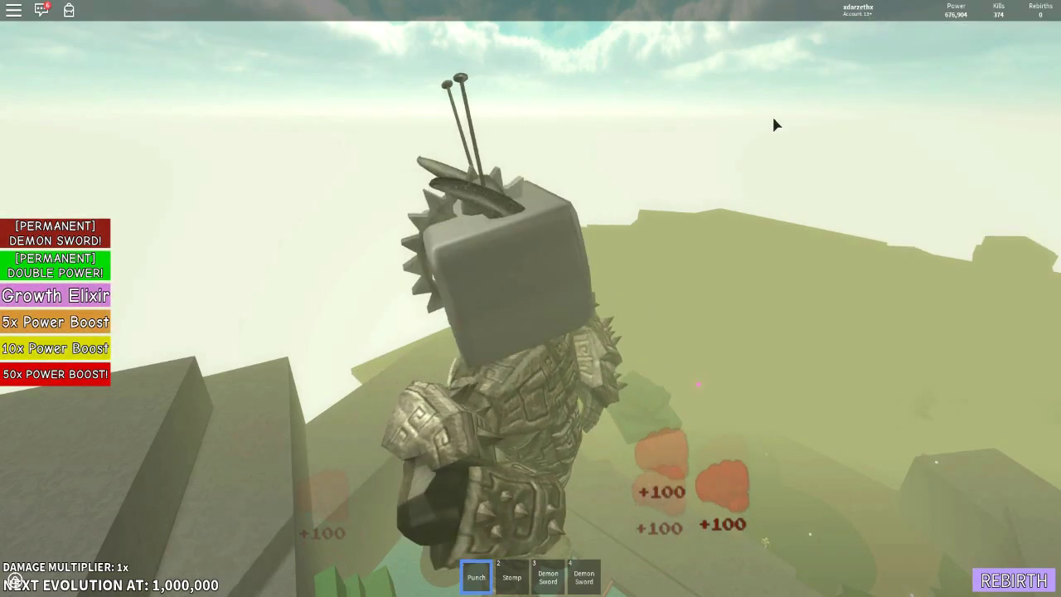
click(610, 281)
click(610, 286)
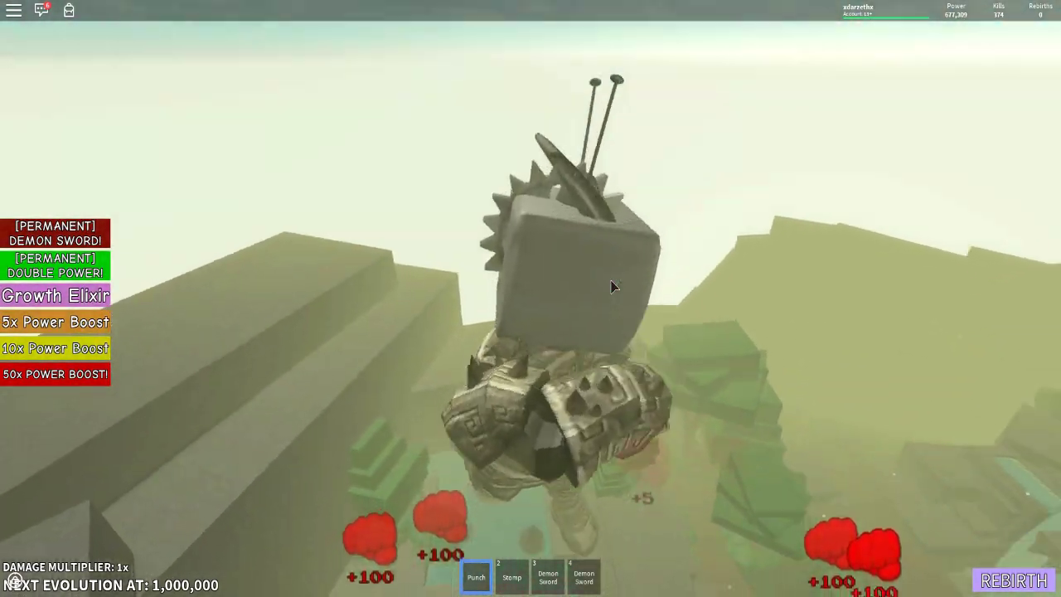
click(746, 331)
click(746, 326)
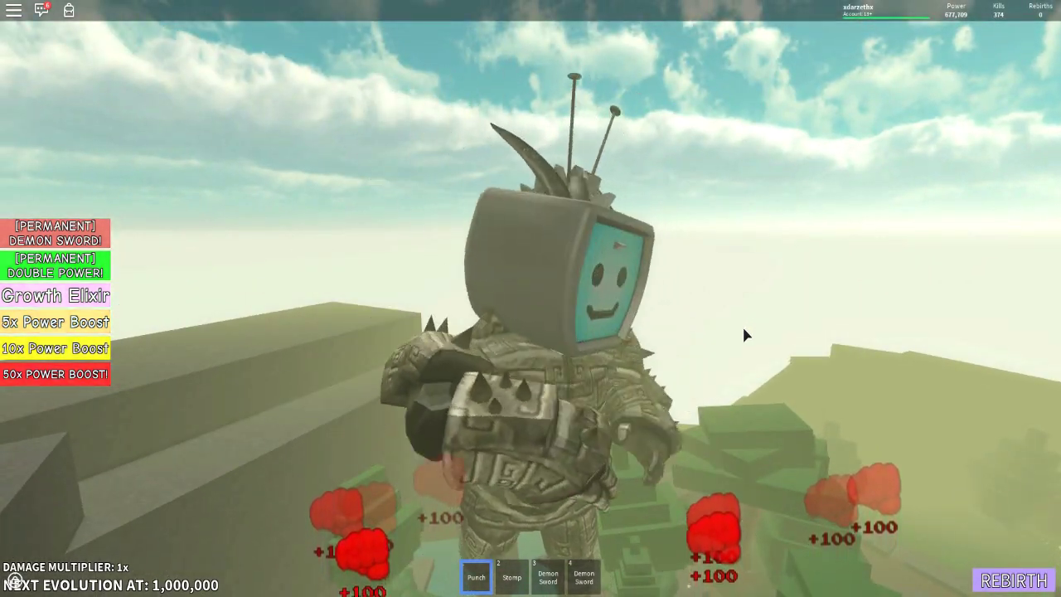
click(741, 332)
click(743, 337)
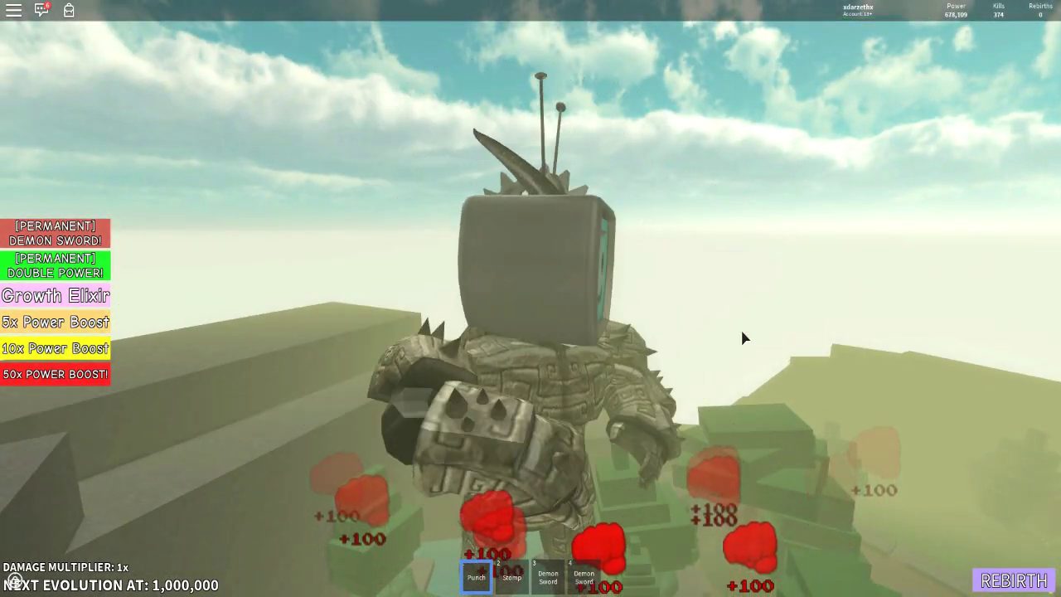
click(743, 338)
click(742, 337)
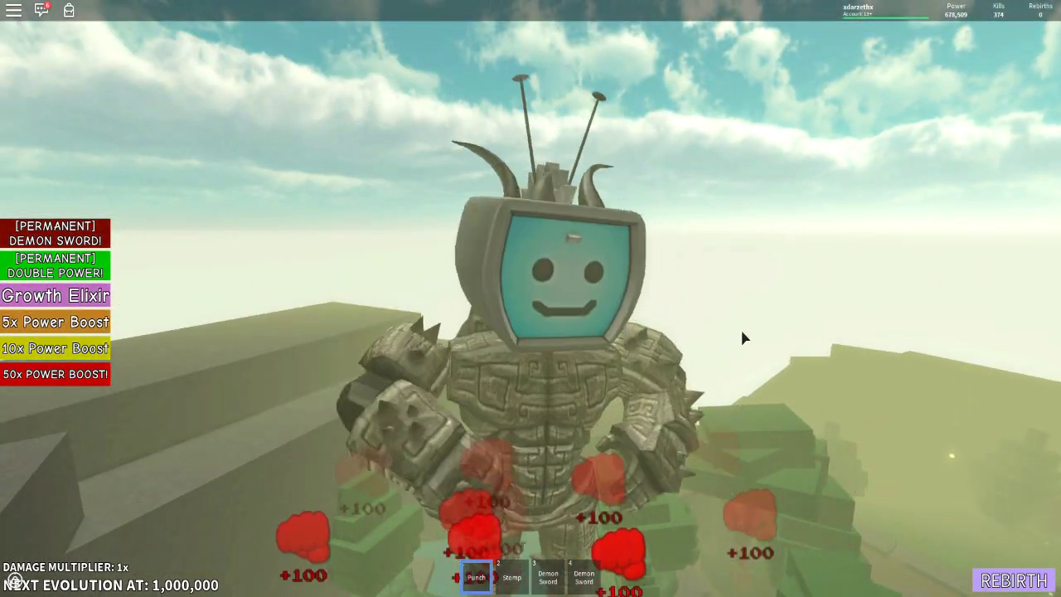
click(742, 337)
click(743, 337)
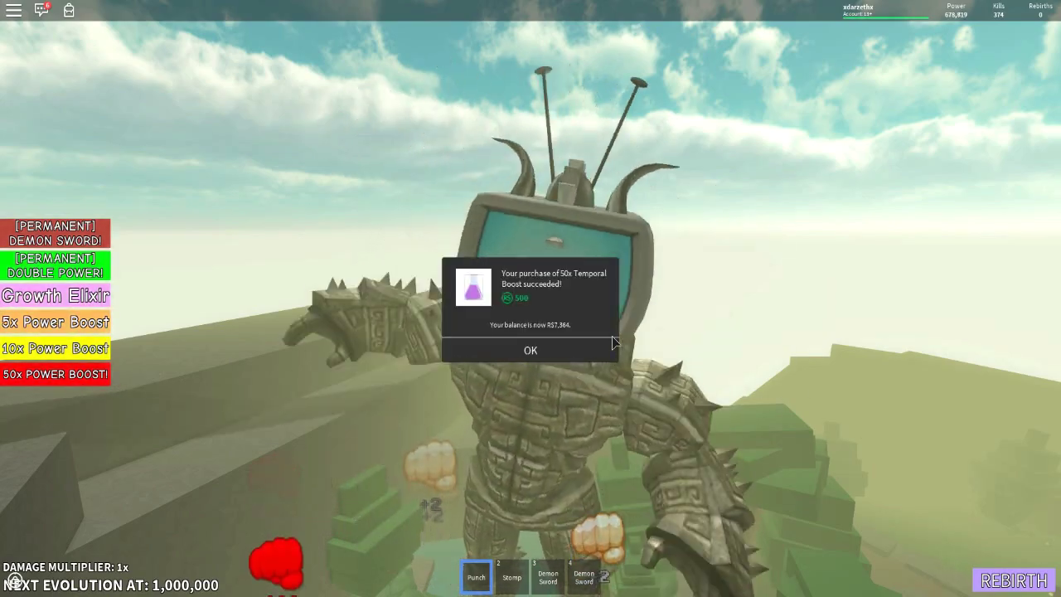
Step: Dismiss the purchase success notice and punch Power past 681,000
click(613, 343)
click(555, 353)
click(556, 353)
click(556, 353)
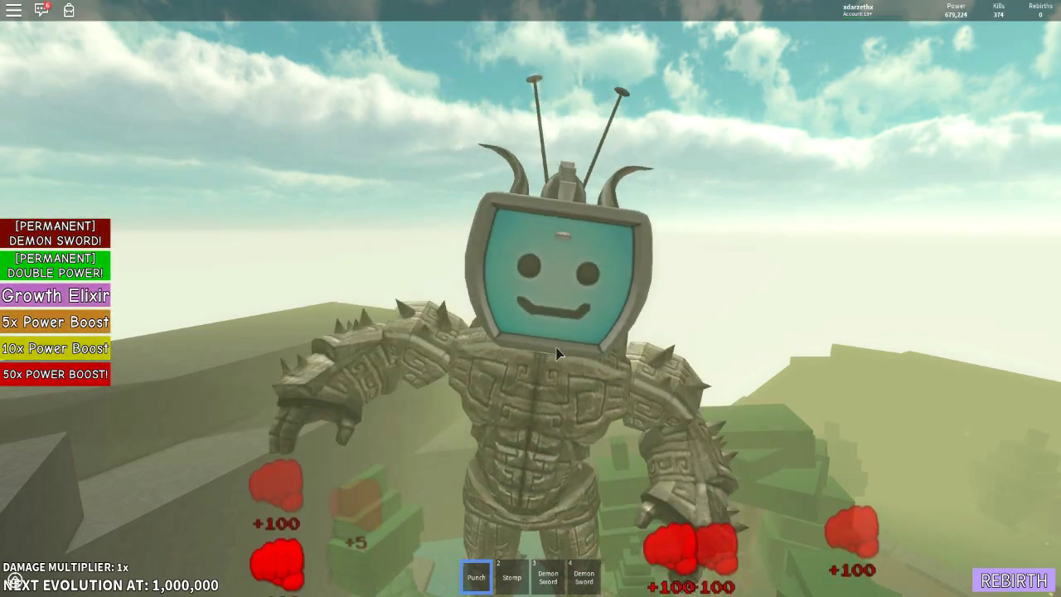
click(556, 353)
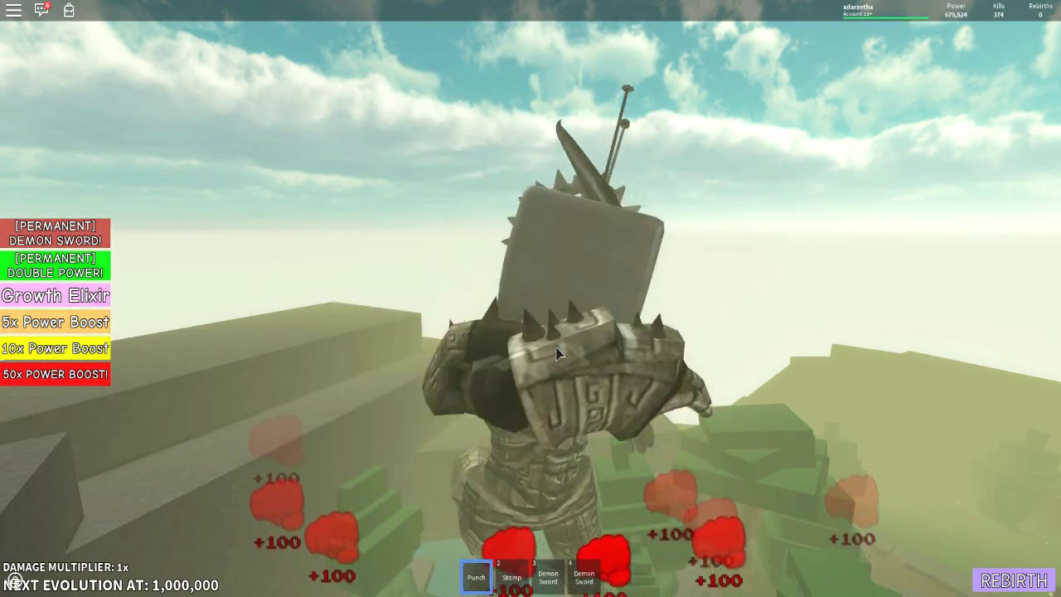
click(556, 348)
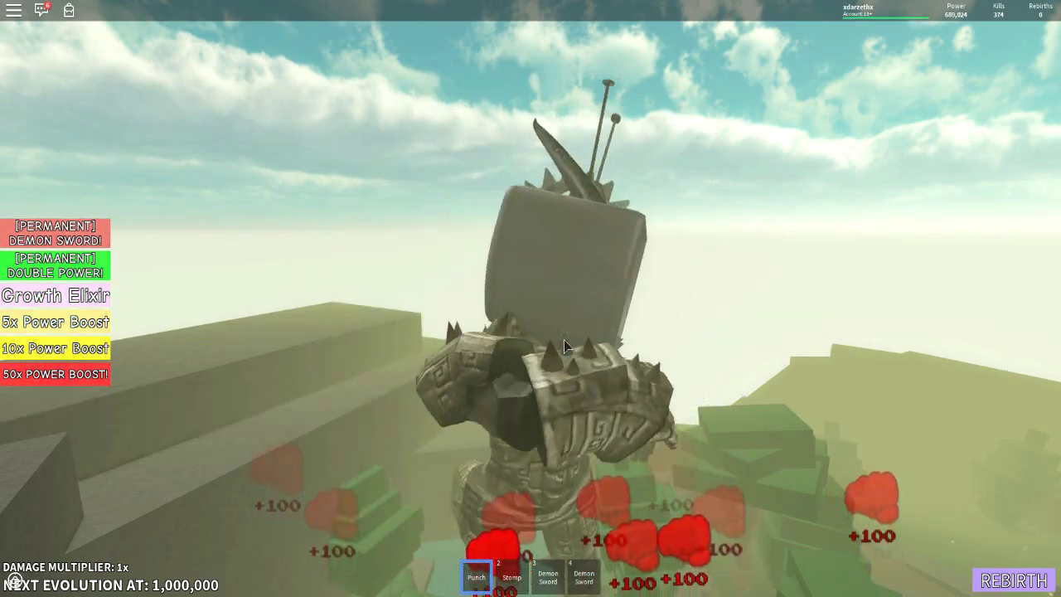
click(563, 347)
click(563, 346)
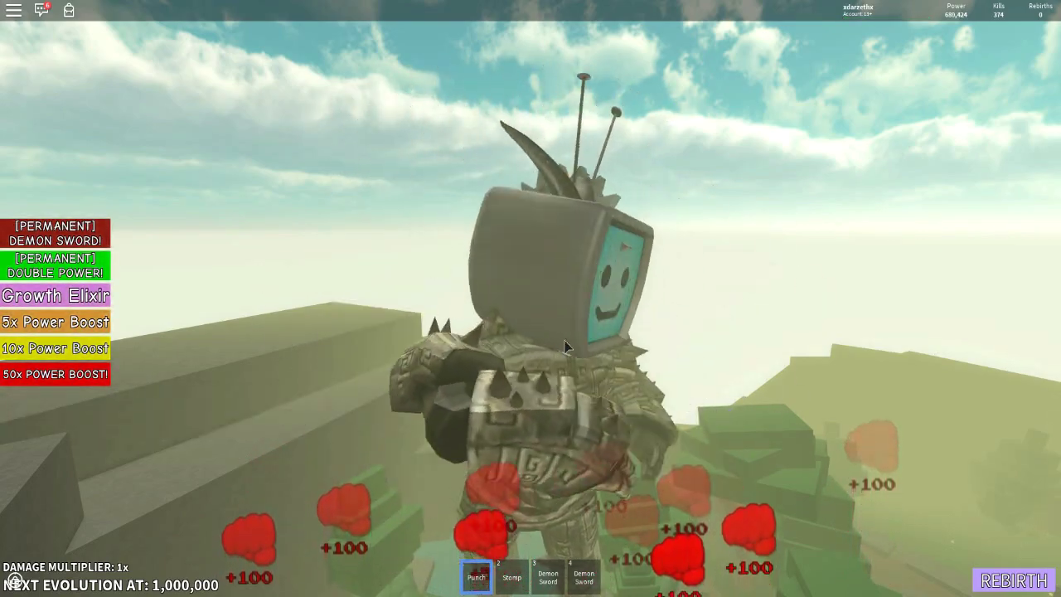
click(566, 346)
click(568, 345)
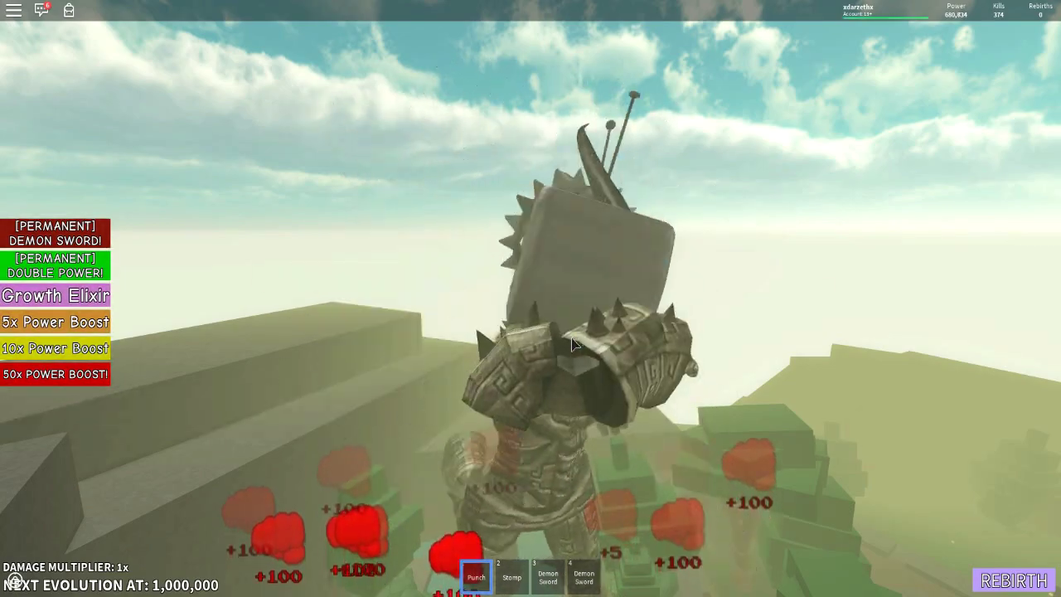
click(573, 344)
click(579, 342)
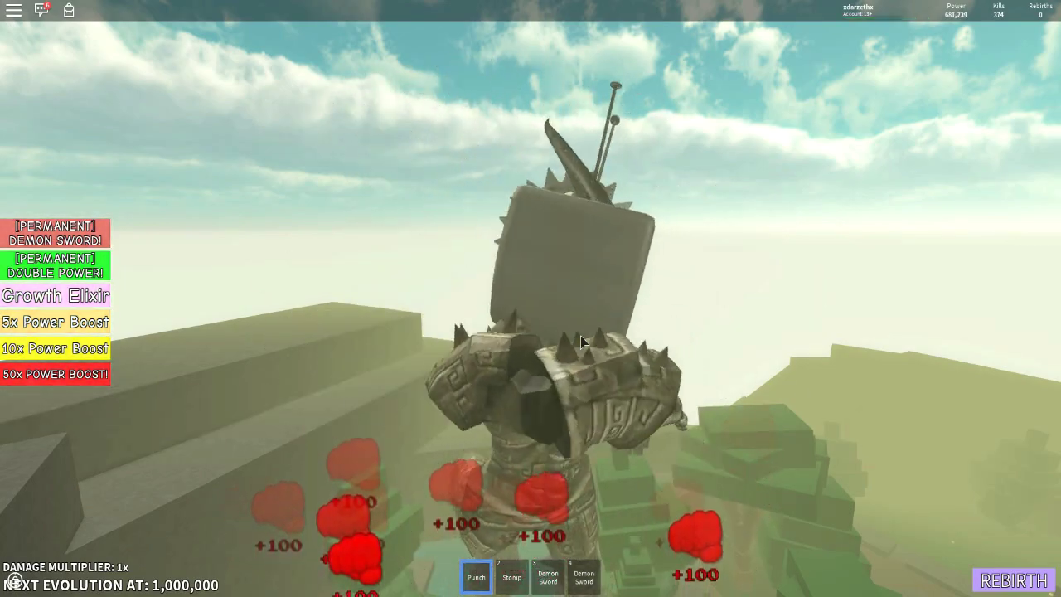
Step: Keep punching for +100 Power per hit
click(583, 342)
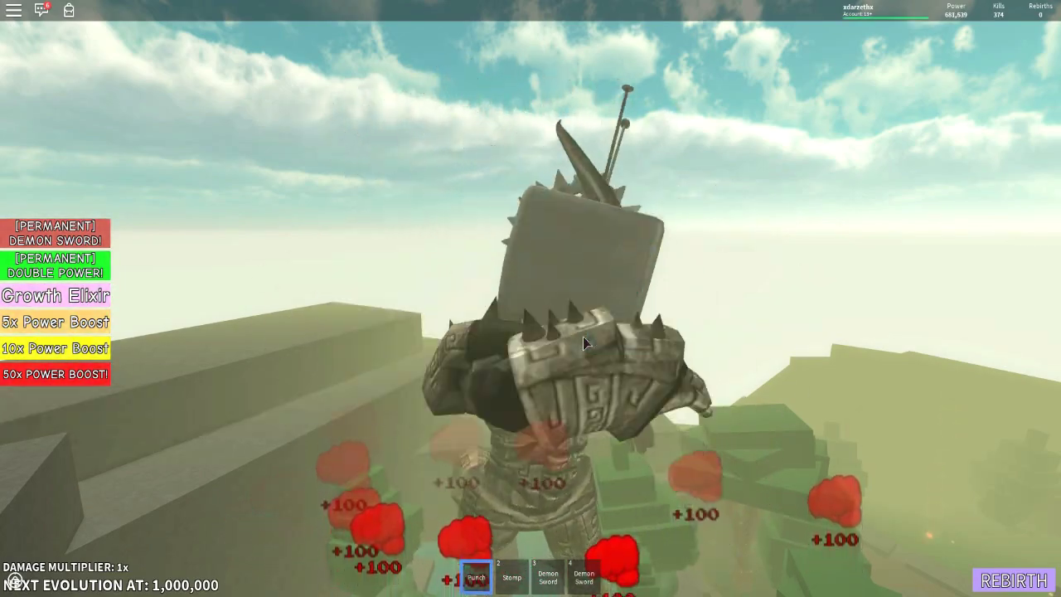
click(584, 342)
click(584, 337)
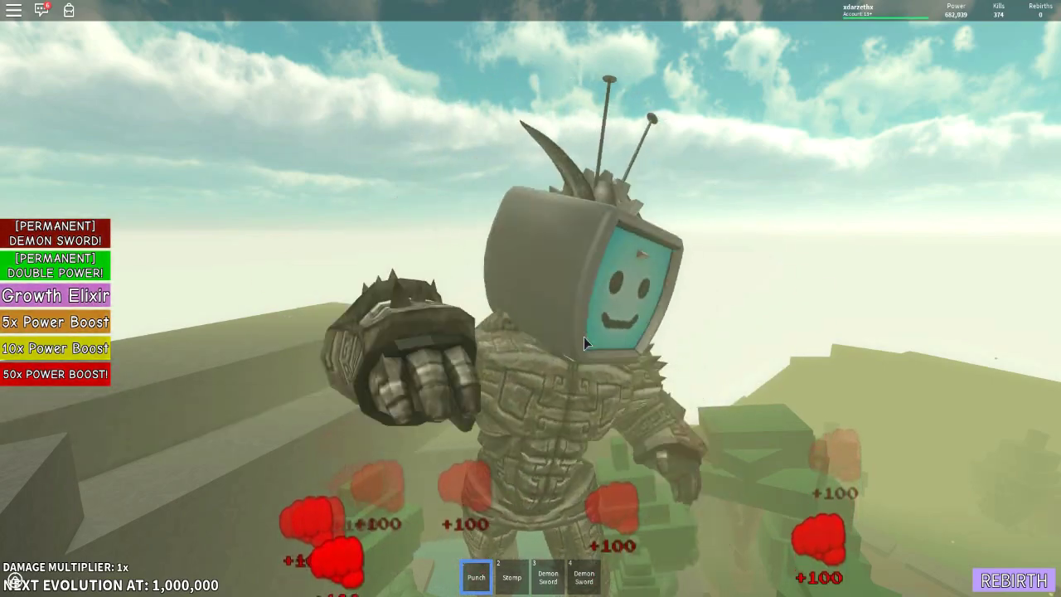
click(587, 334)
click(587, 333)
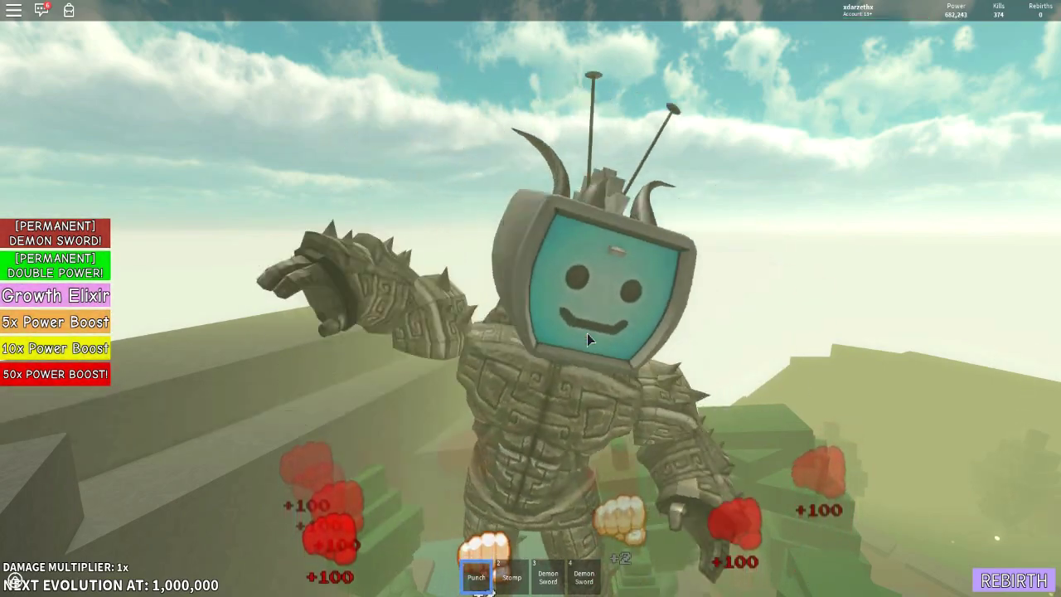
click(586, 333)
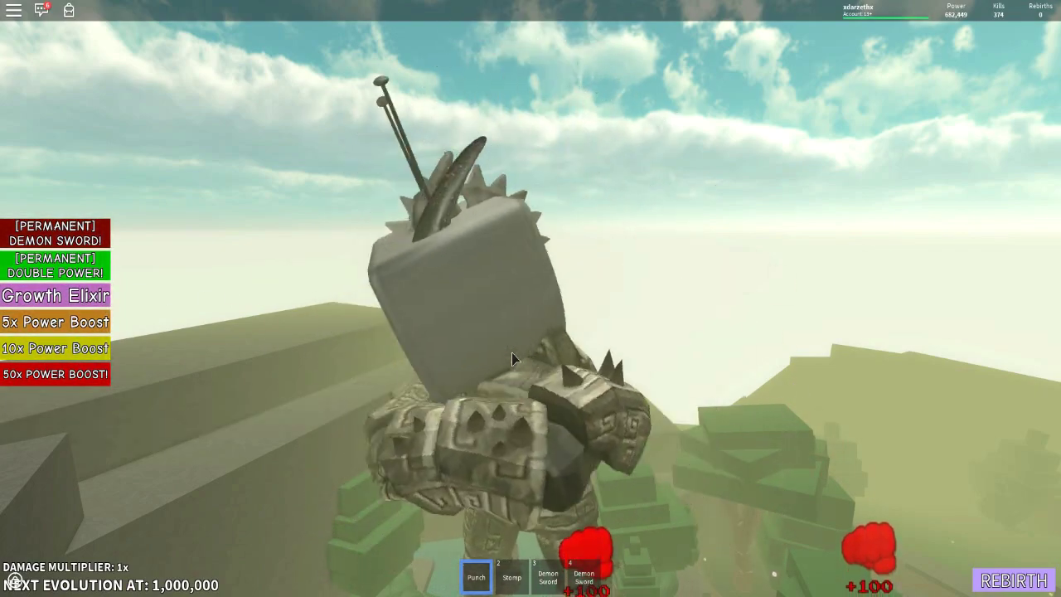
click(513, 357)
click(515, 357)
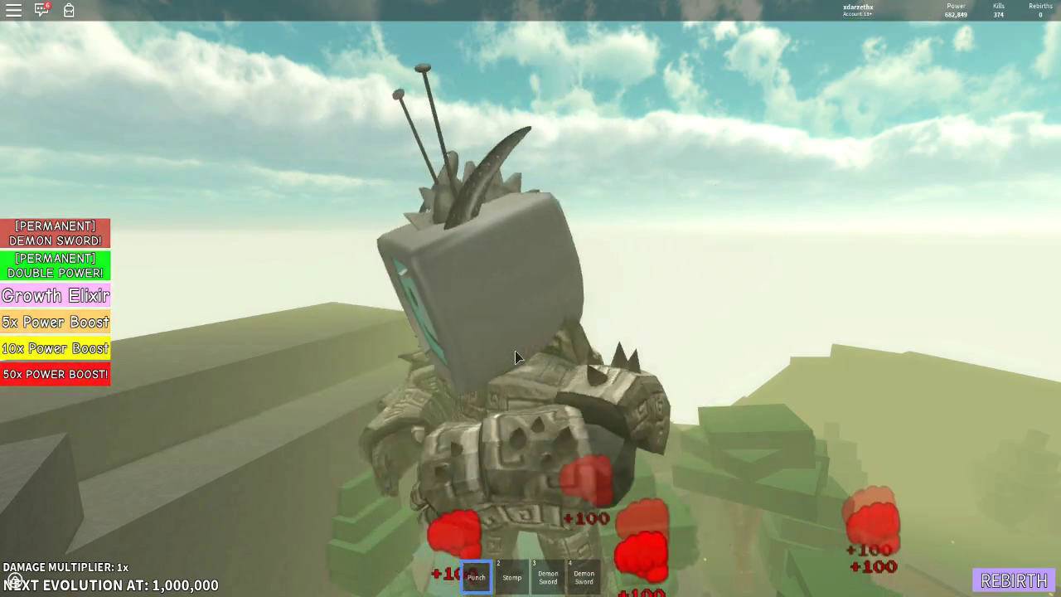
click(515, 357)
click(517, 356)
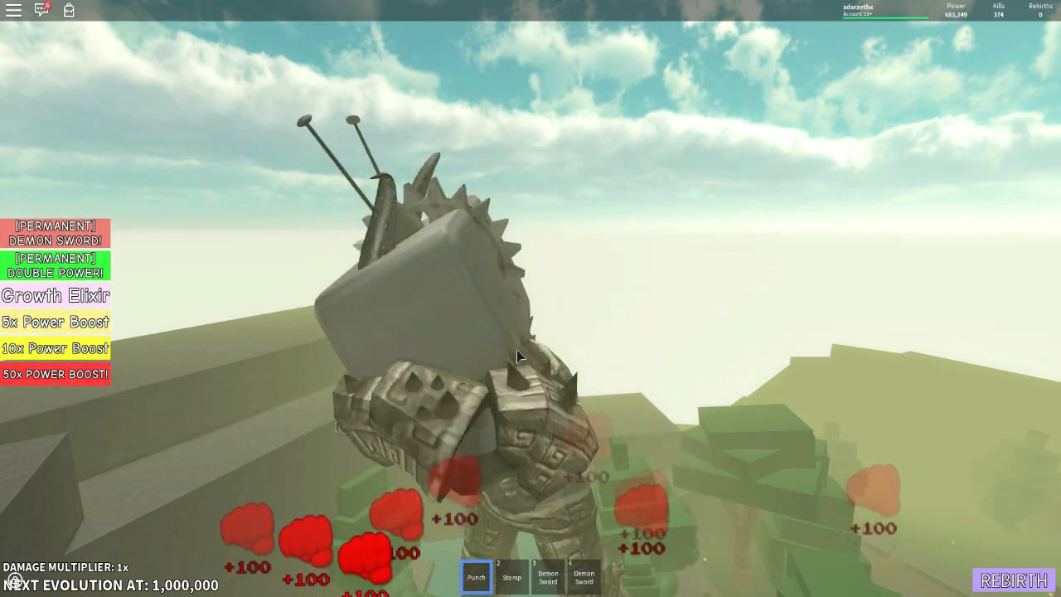
click(516, 357)
click(516, 356)
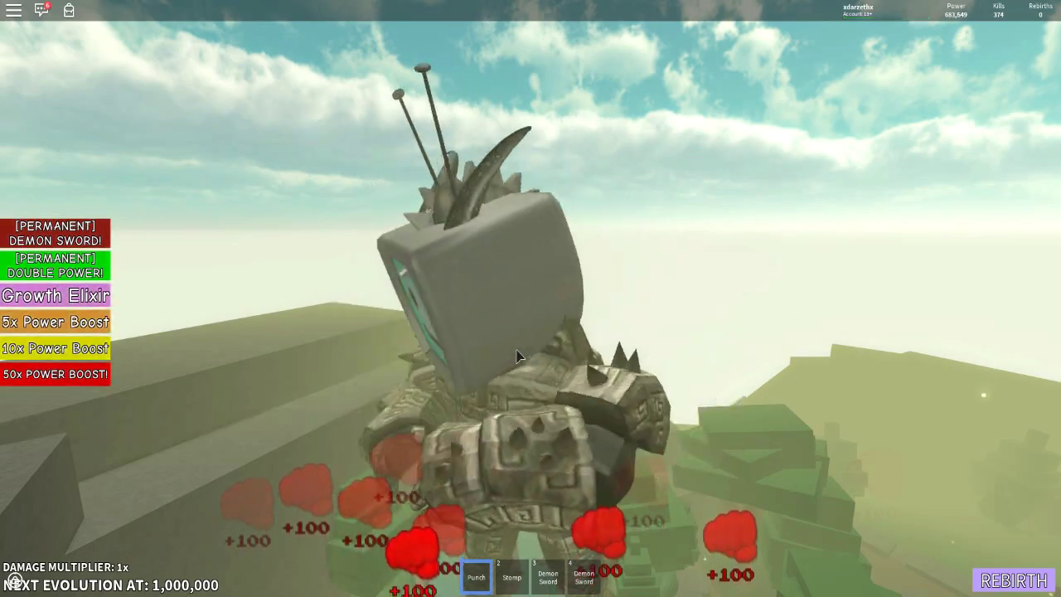
Step: Punch repeatedly until Power reaches about 685,750
click(516, 355)
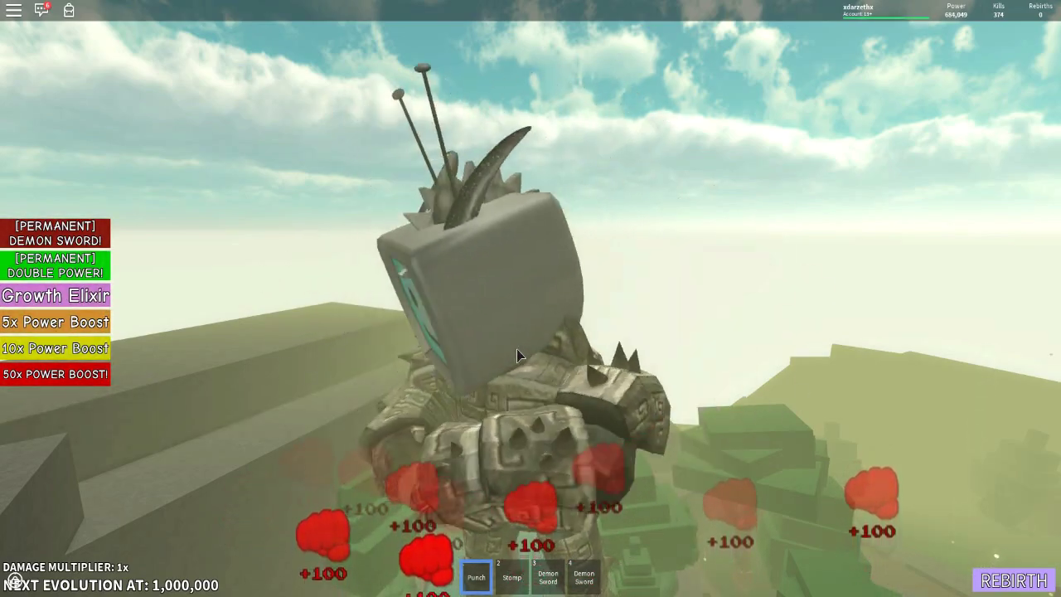
click(519, 355)
click(523, 353)
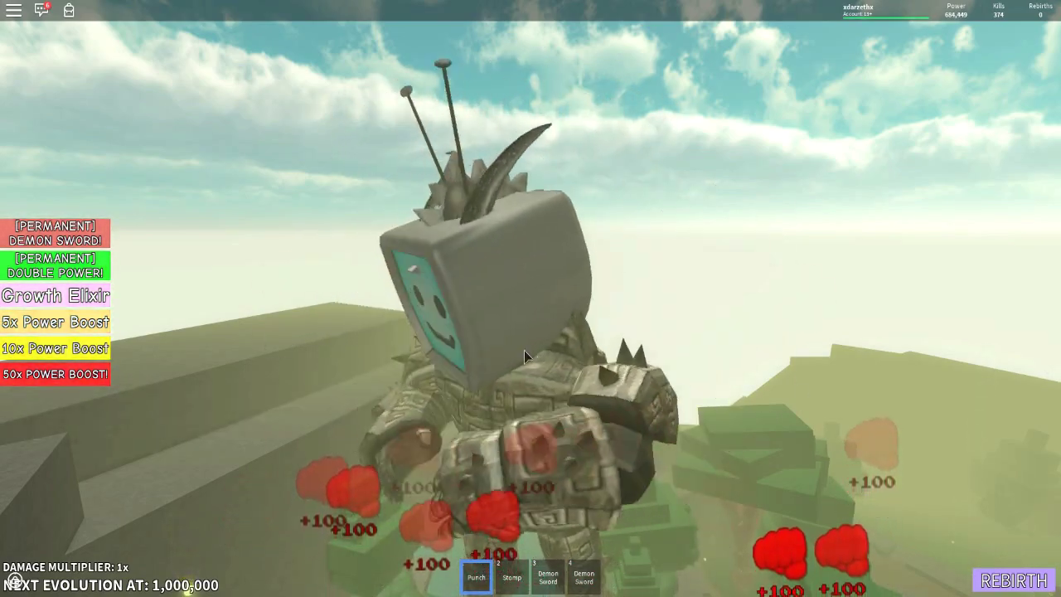
click(531, 347)
click(542, 346)
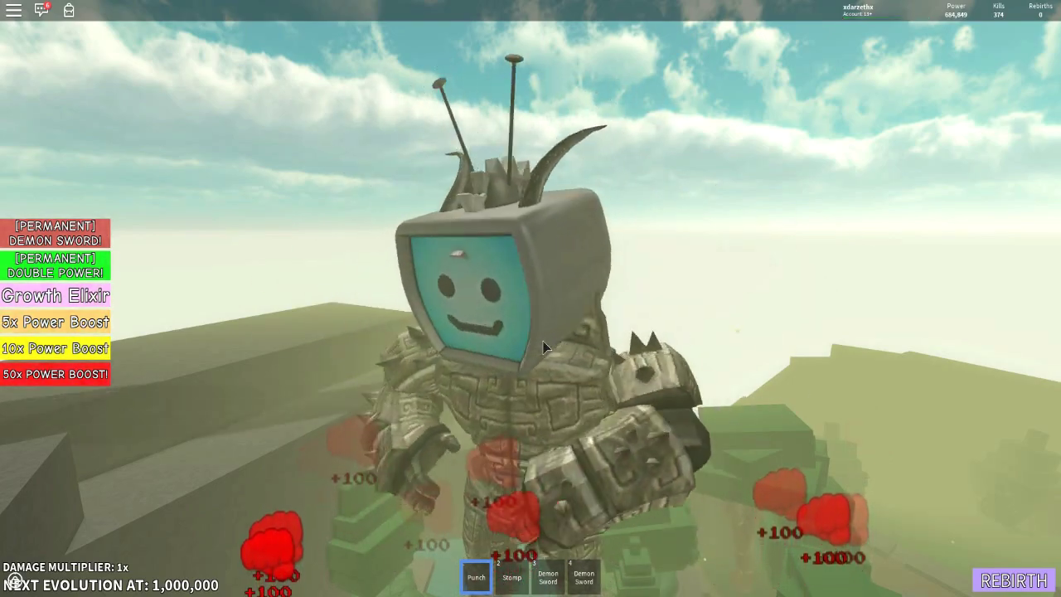
click(543, 347)
click(543, 347)
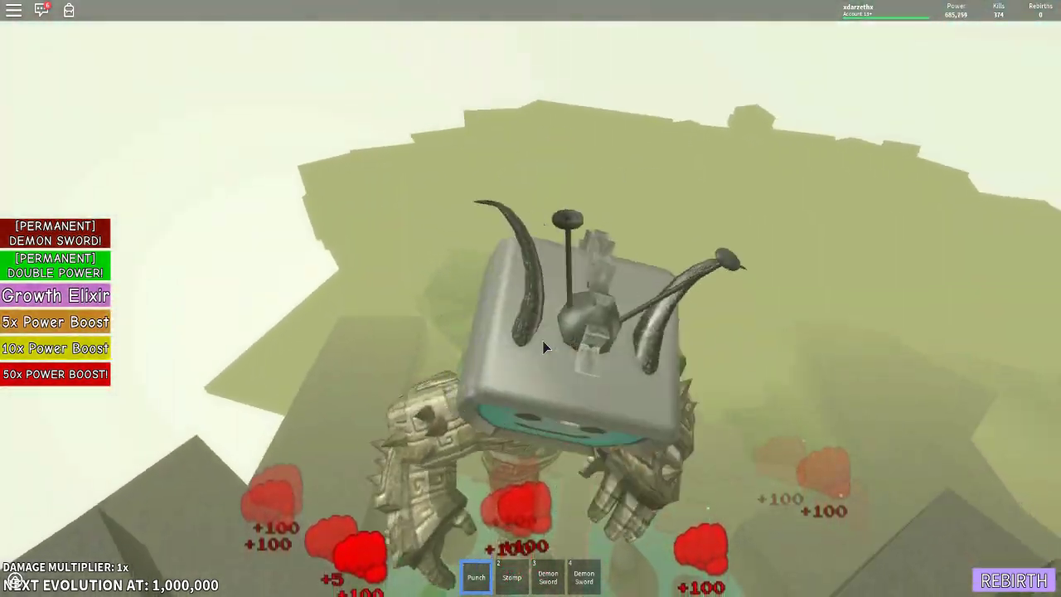
click(543, 347)
click(545, 346)
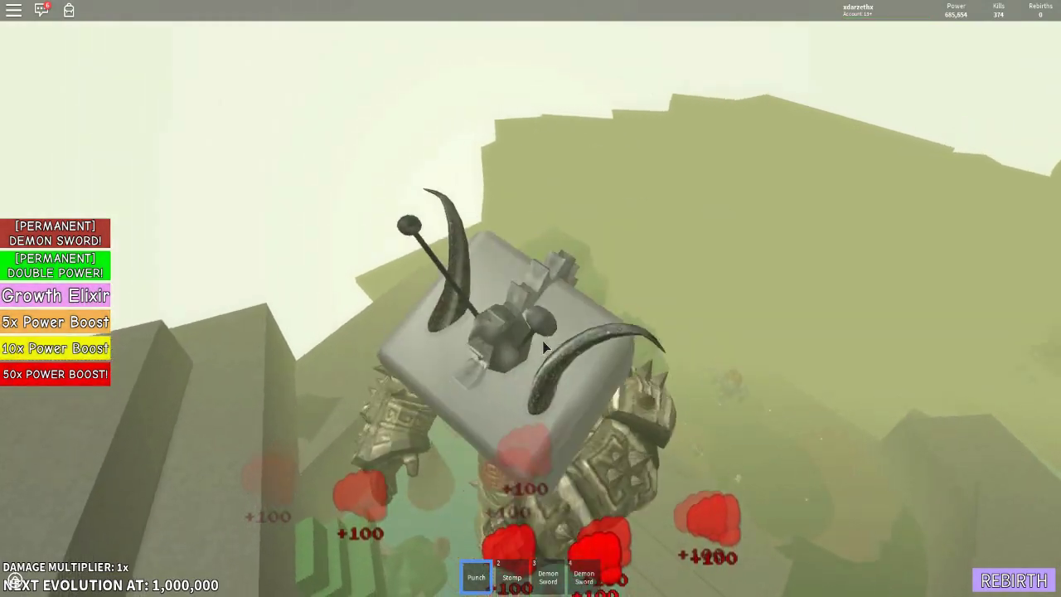
click(544, 346)
click(534, 358)
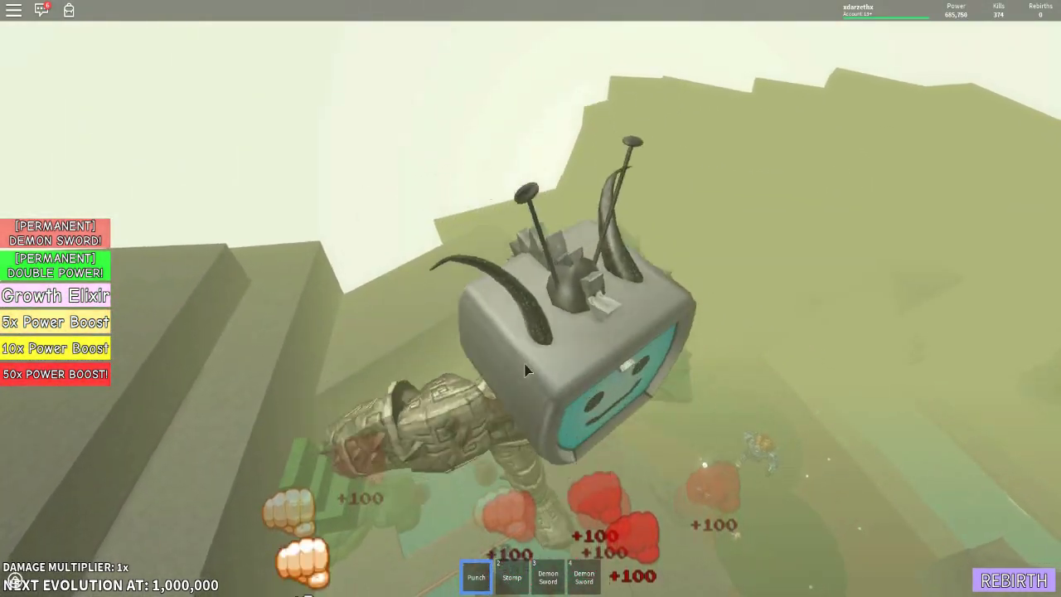
click(543, 359)
Step: Equip the Demon Sword with key 3 and start swinging for +2 Power
key(3)
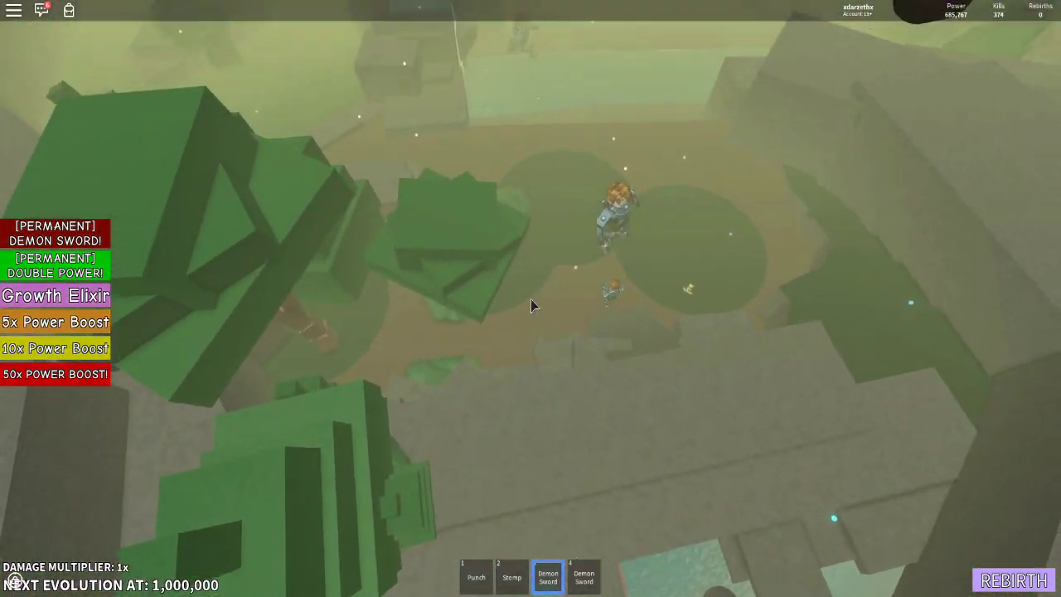
click(530, 305)
click(530, 305)
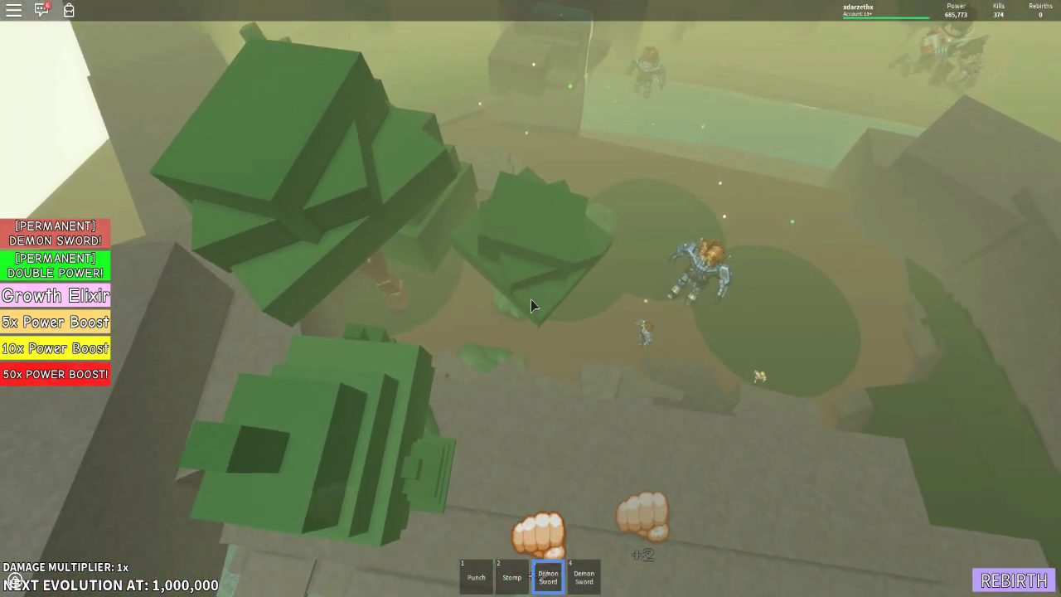
click(531, 305)
click(530, 305)
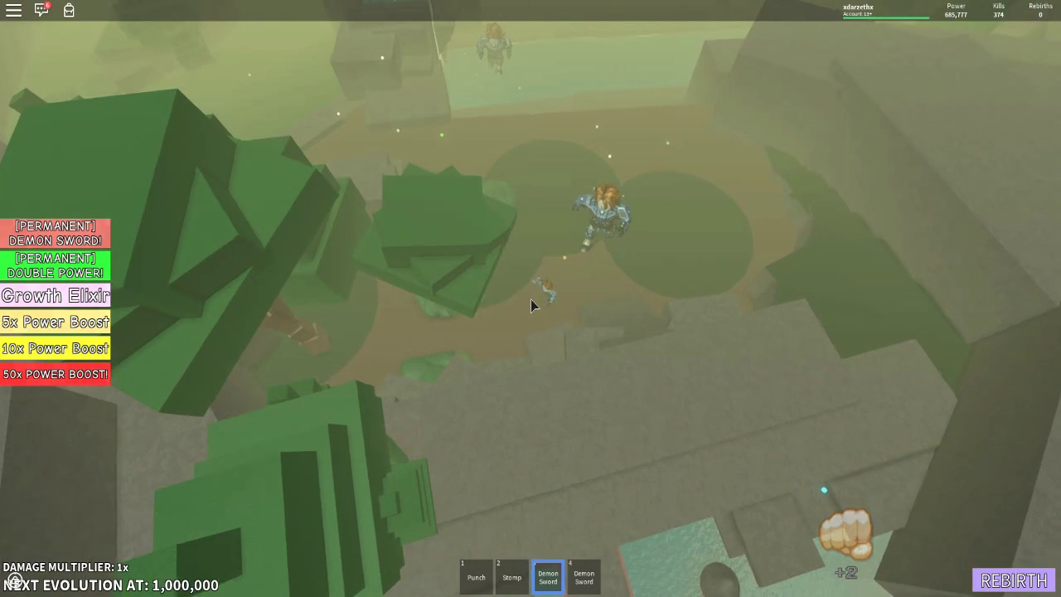
click(531, 305)
click(530, 304)
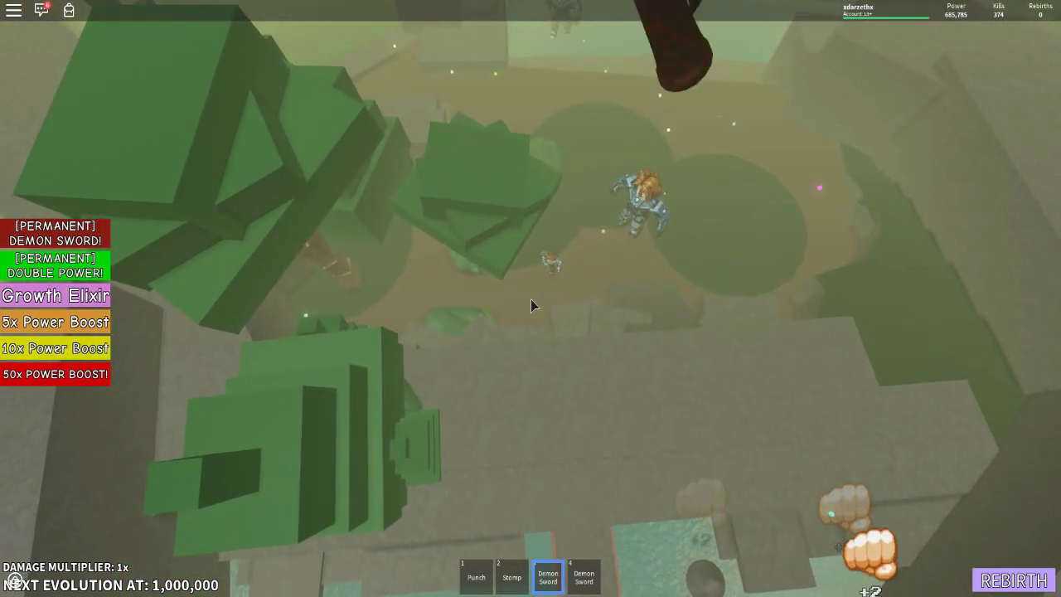
click(530, 305)
click(530, 304)
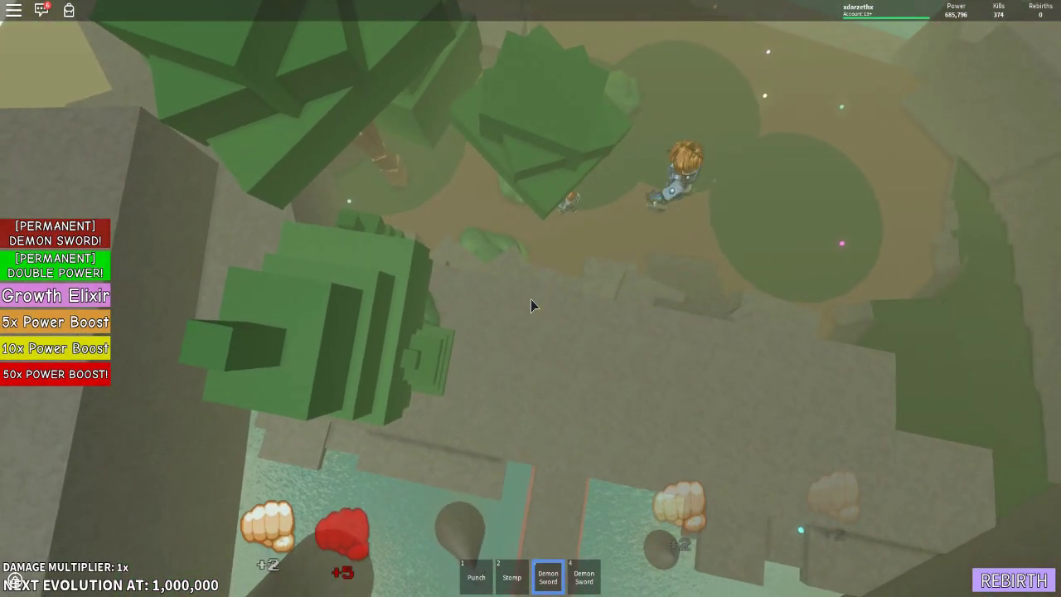
Step: Keep swinging the Demon Sword to nudge Power to about 685,830
click(530, 304)
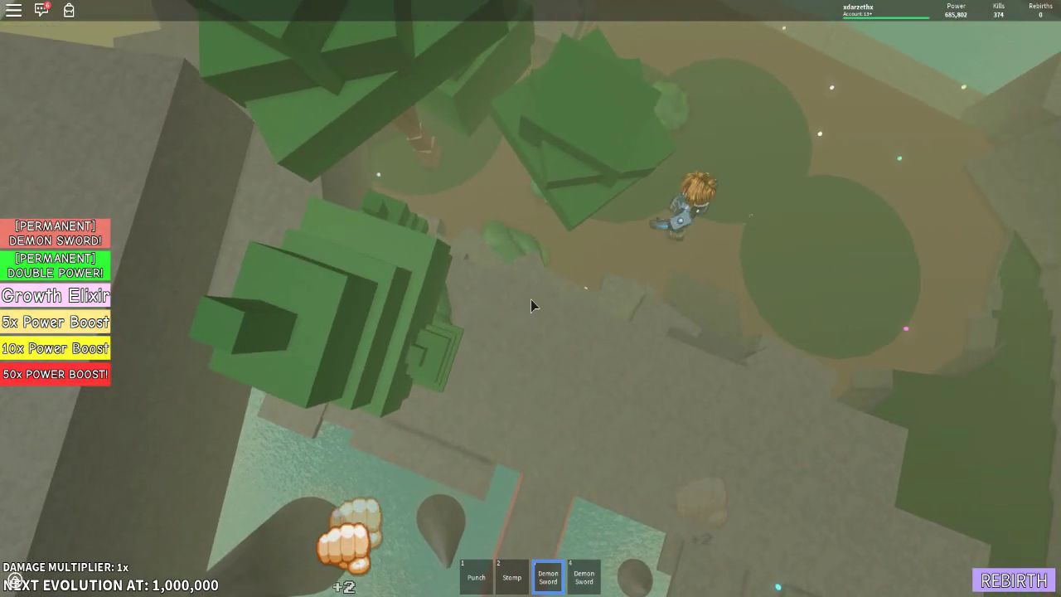
click(530, 305)
click(531, 305)
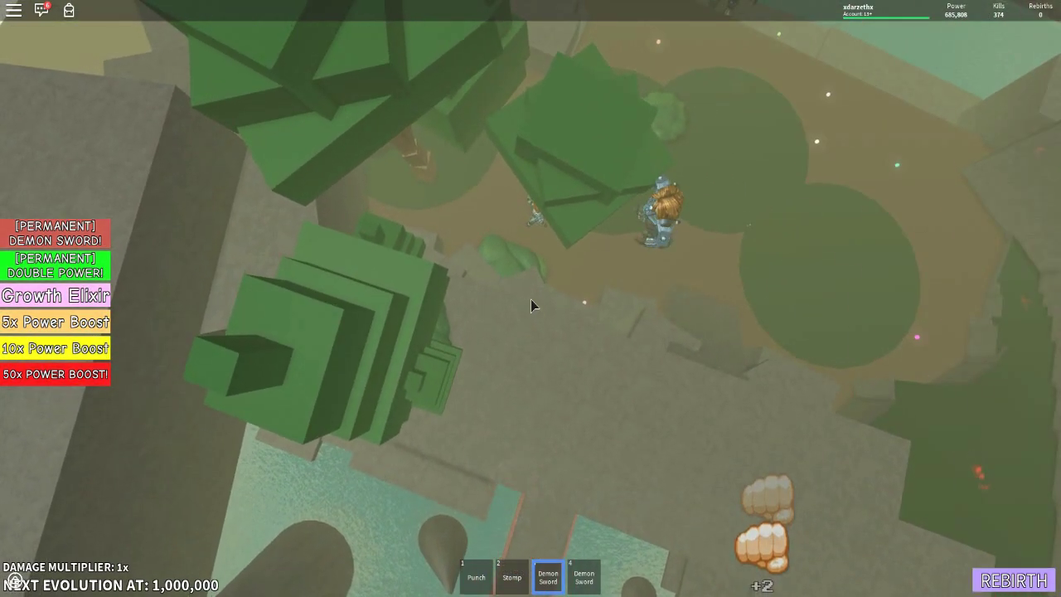
click(531, 305)
click(531, 304)
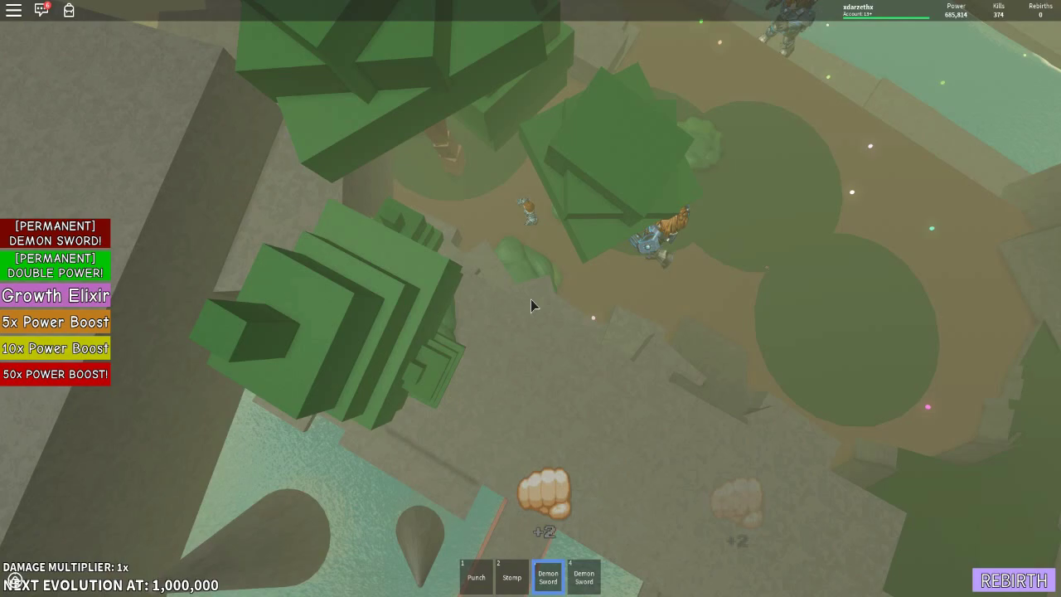
click(531, 305)
click(531, 305)
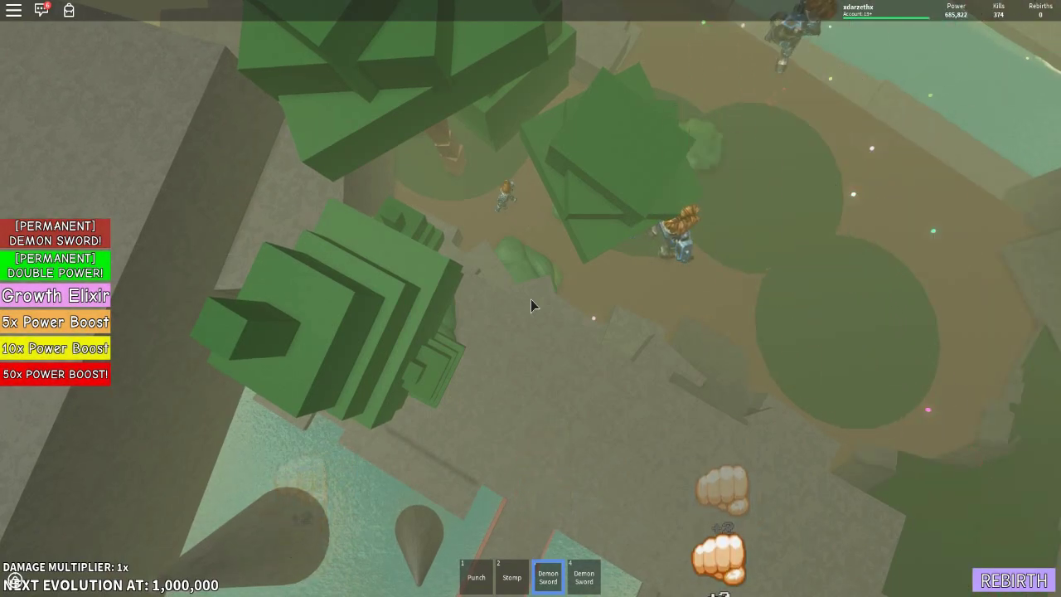
click(531, 305)
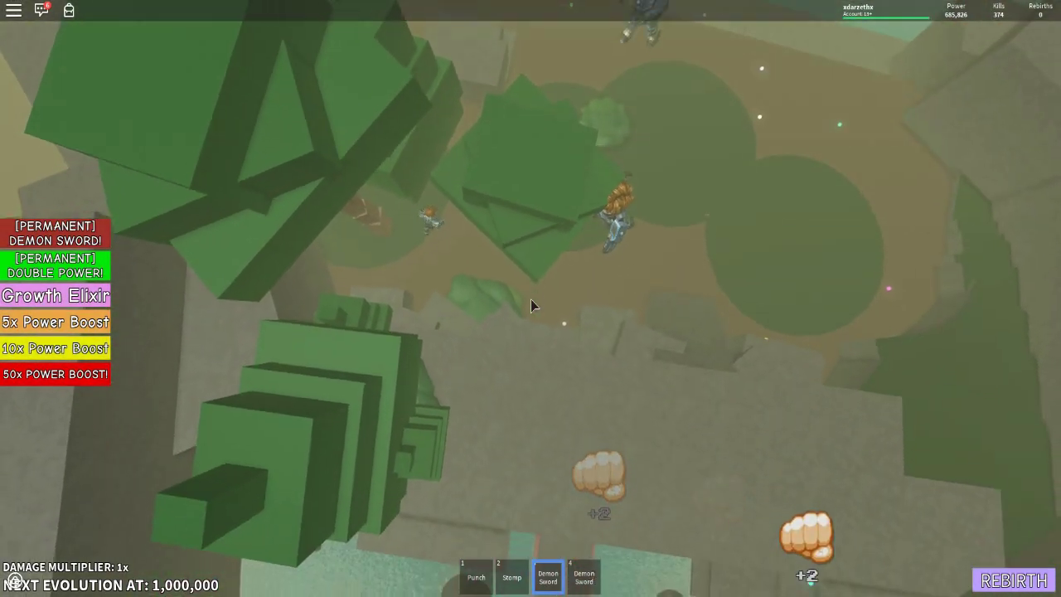
click(531, 305)
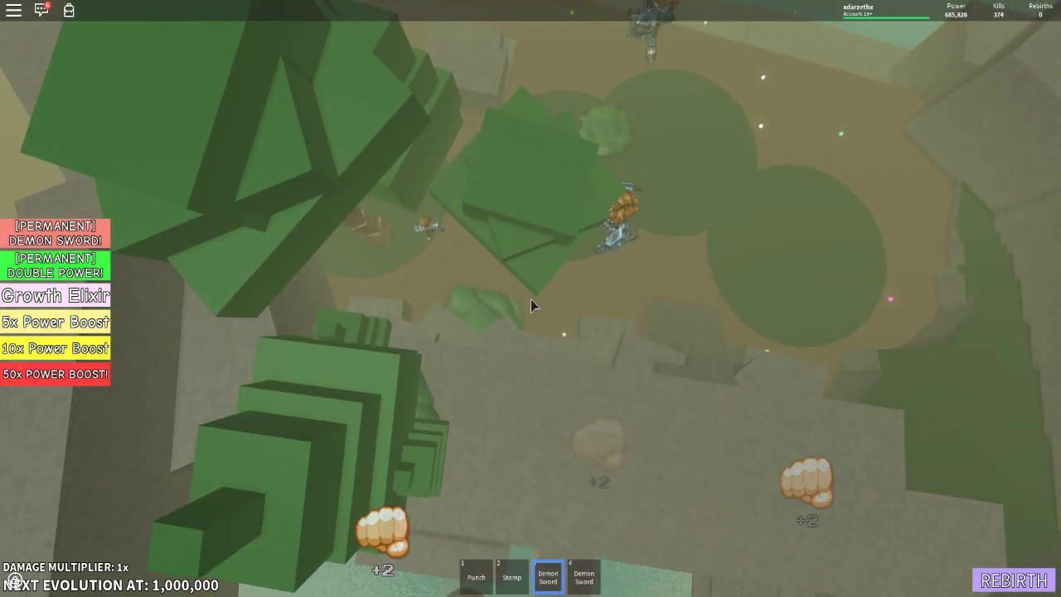
click(531, 305)
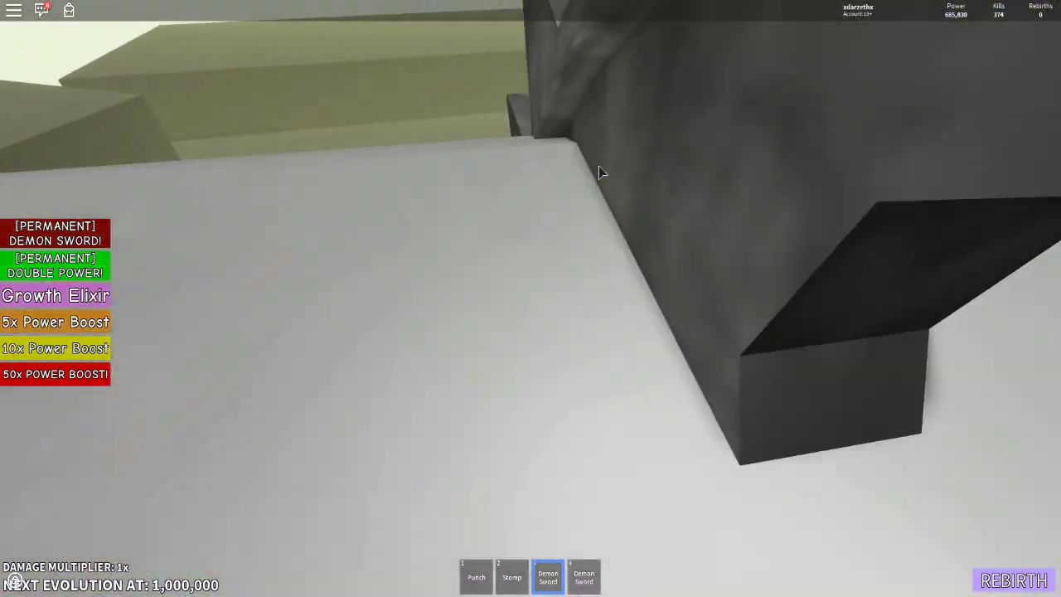
Step: Reselect Punch with key 1, then buy the 50x power boost
key(1)
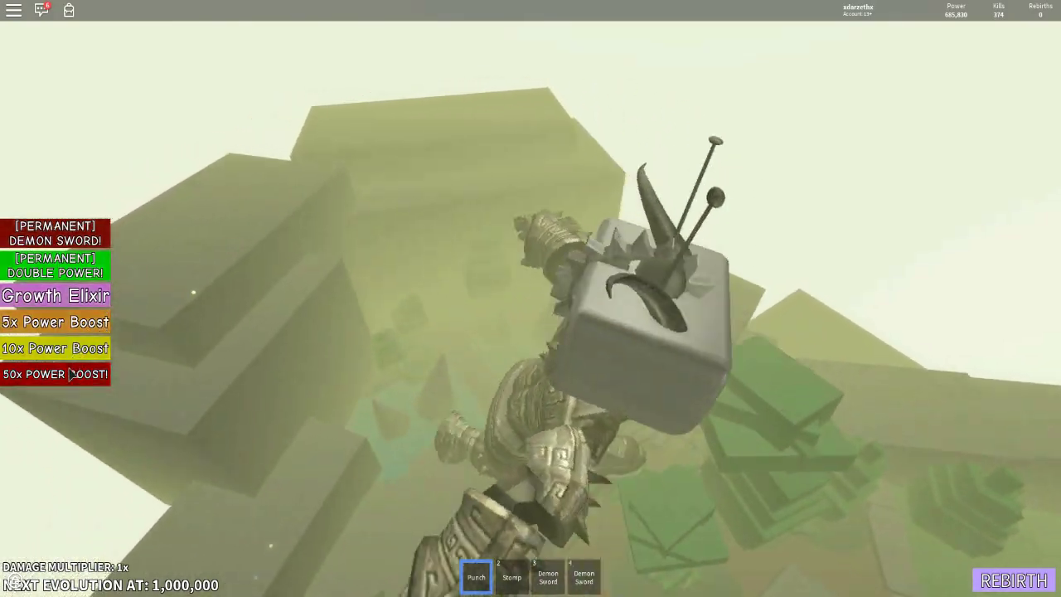
click(71, 373)
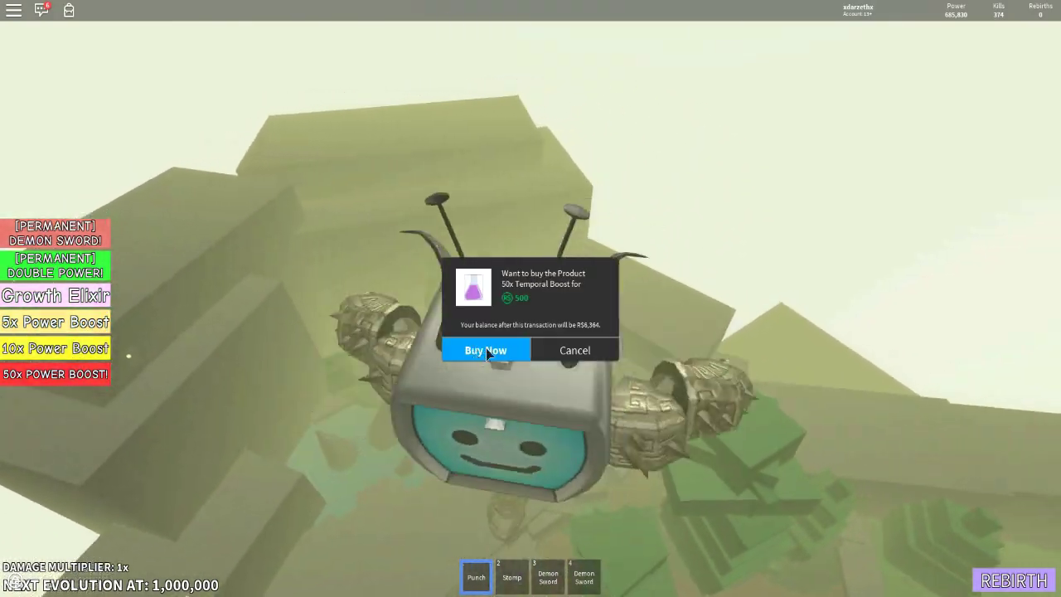
click(483, 349)
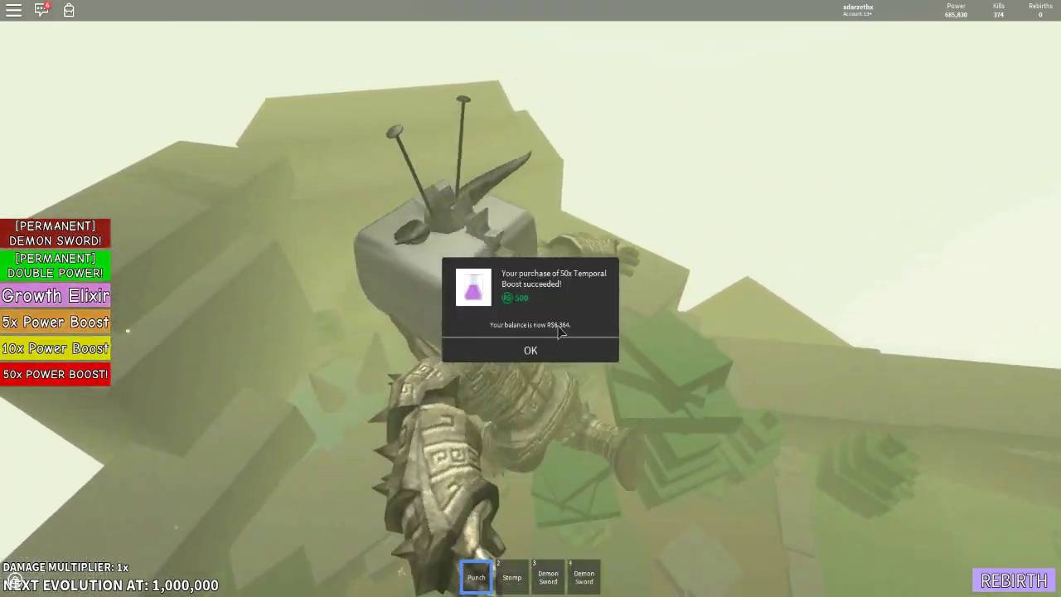
click(530, 348)
Step: Punch with the 50x boost active to earn boosted Power
click(557, 327)
click(556, 328)
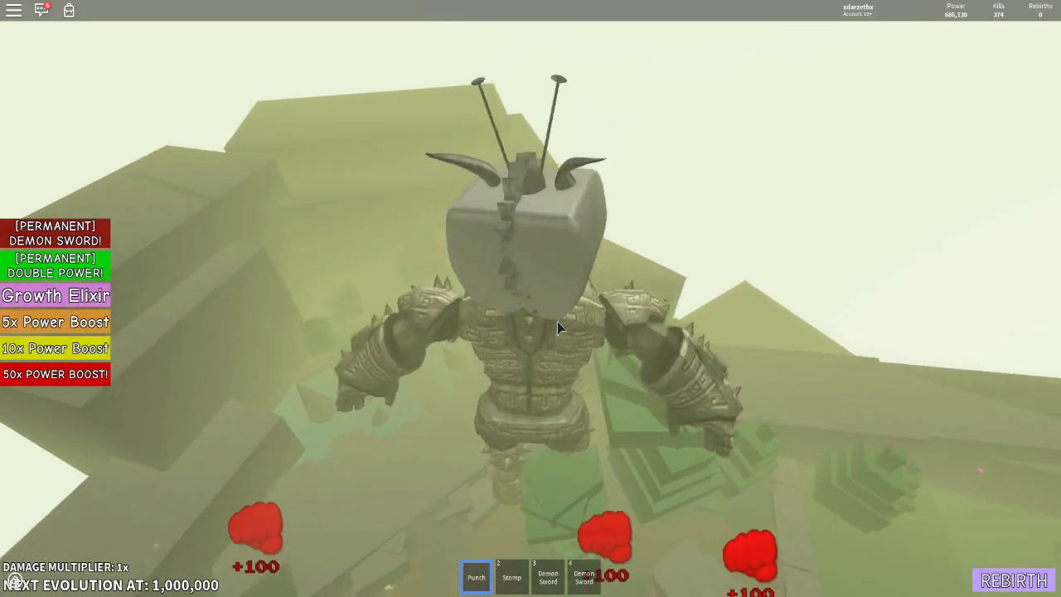
click(557, 327)
click(557, 327)
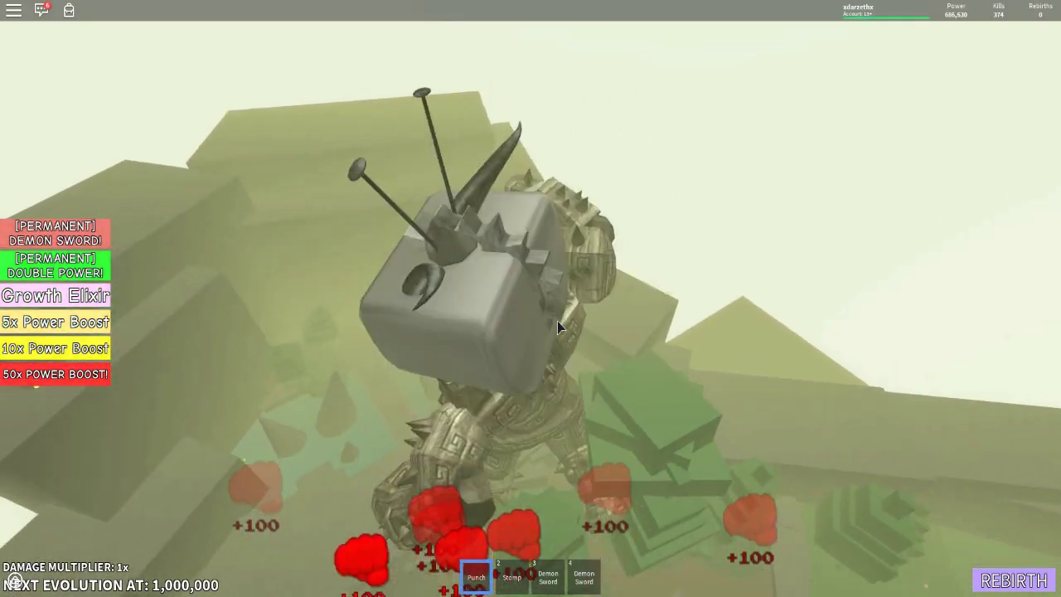
click(557, 327)
click(557, 325)
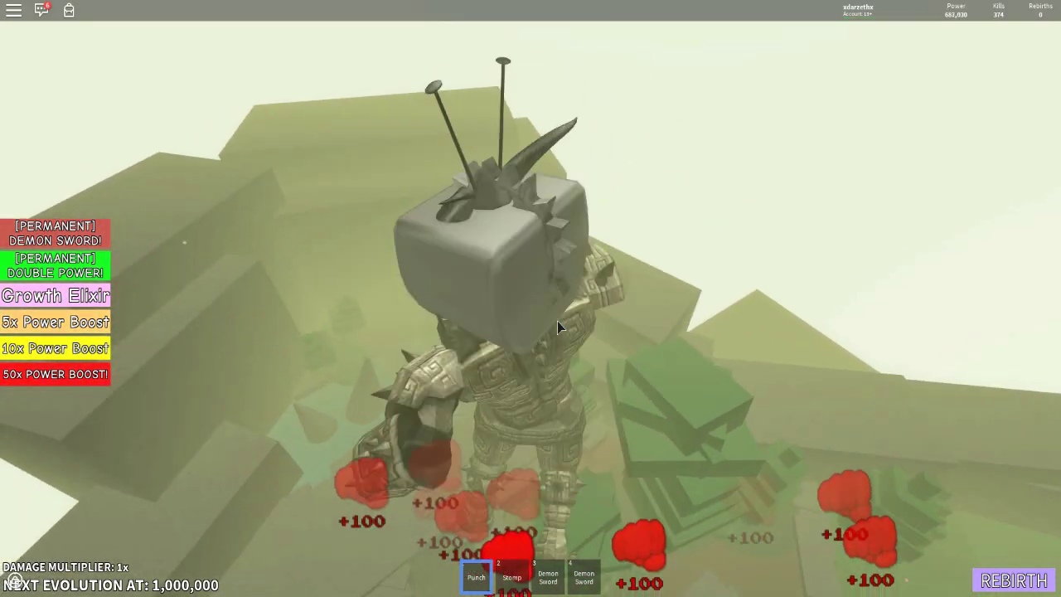
click(557, 325)
click(557, 319)
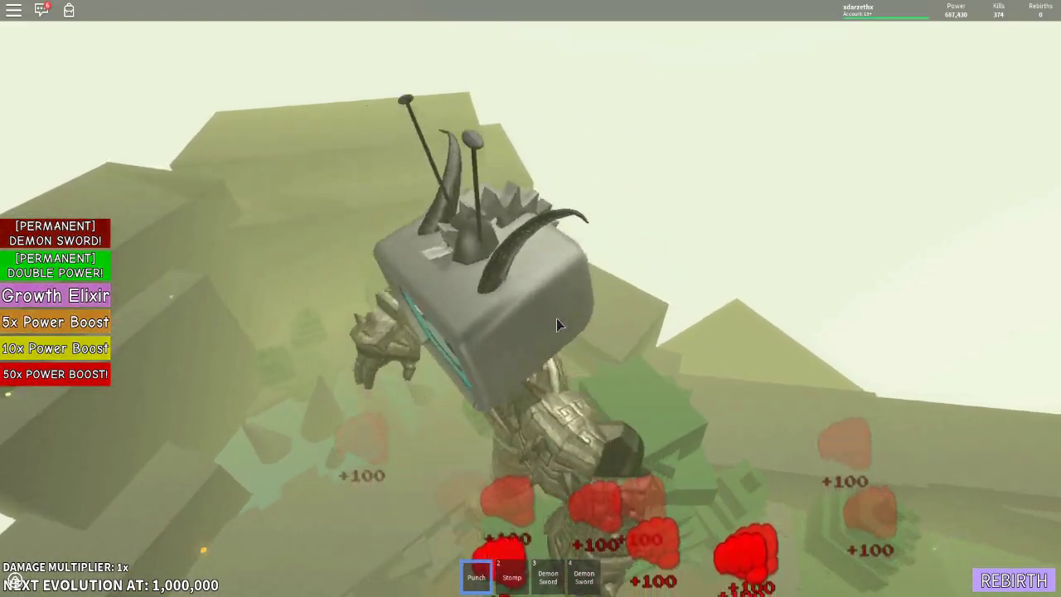
click(553, 321)
Step: Keep punching until Power reaches about 689,300
click(553, 320)
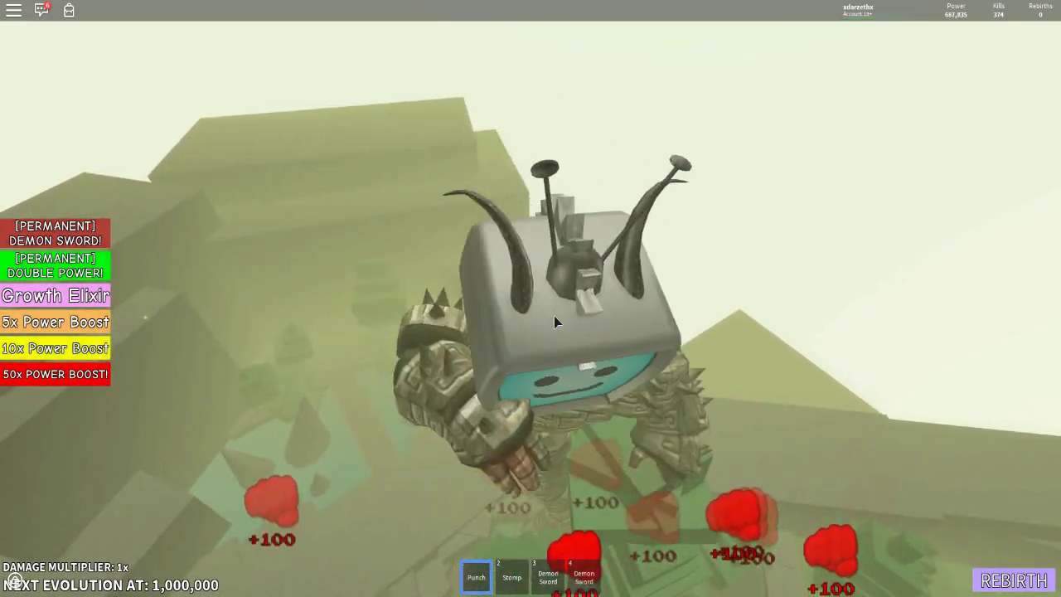
click(552, 318)
click(554, 323)
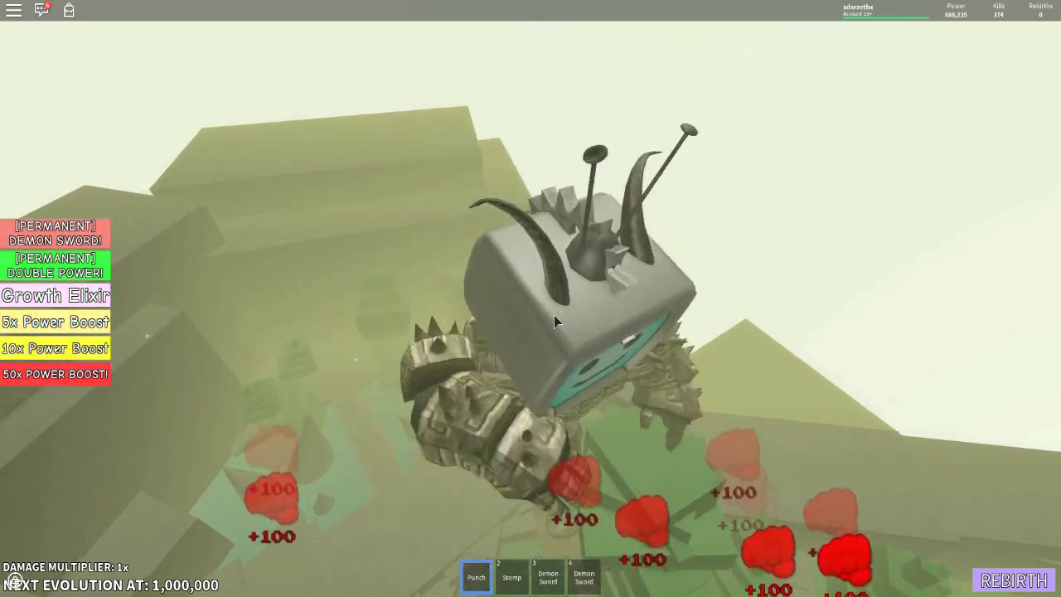
click(556, 322)
click(554, 315)
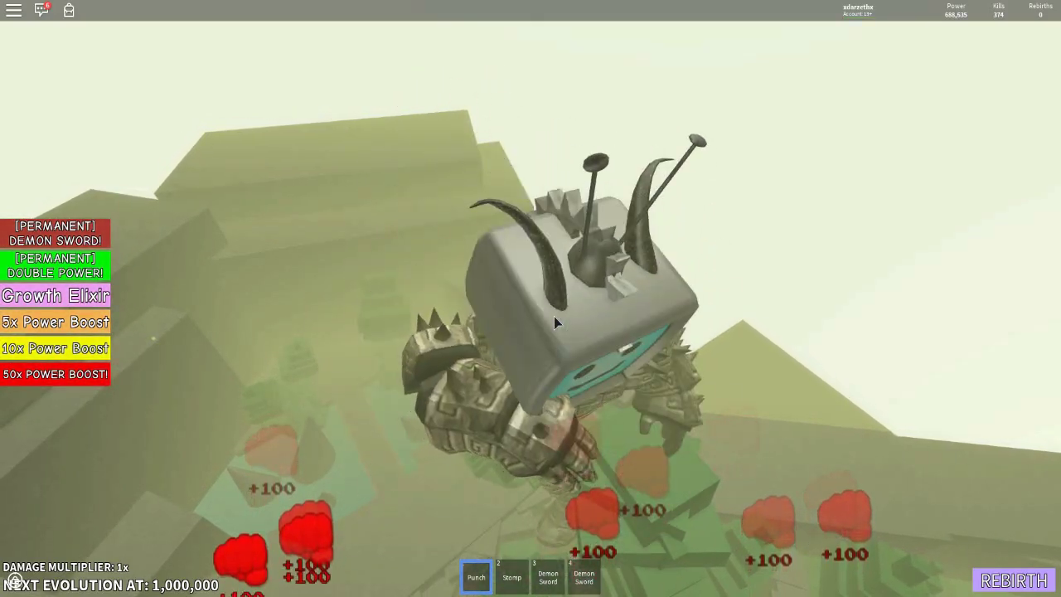
click(553, 315)
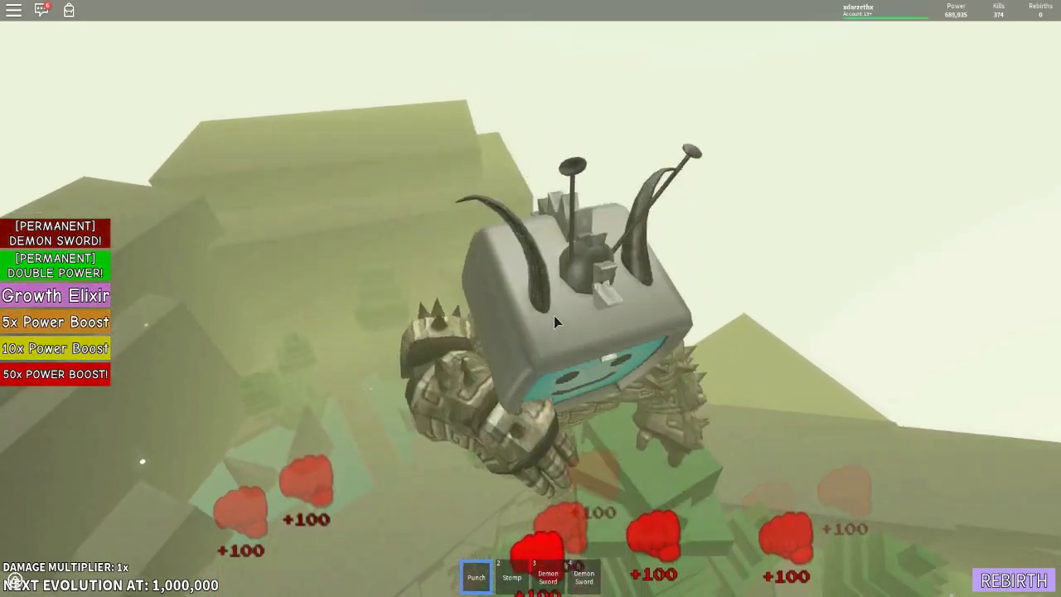
click(554, 313)
click(555, 313)
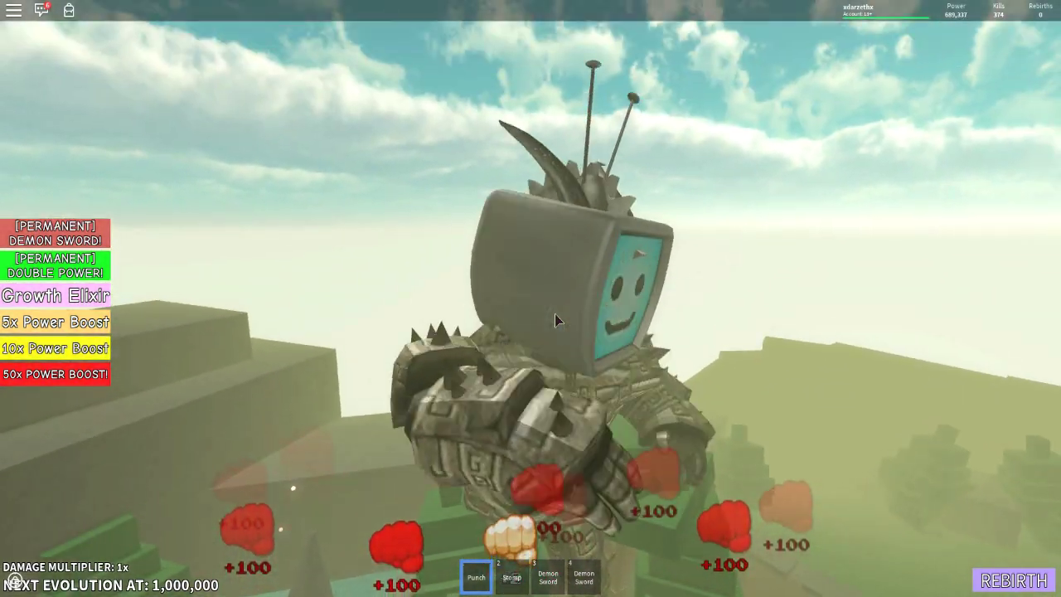
click(554, 313)
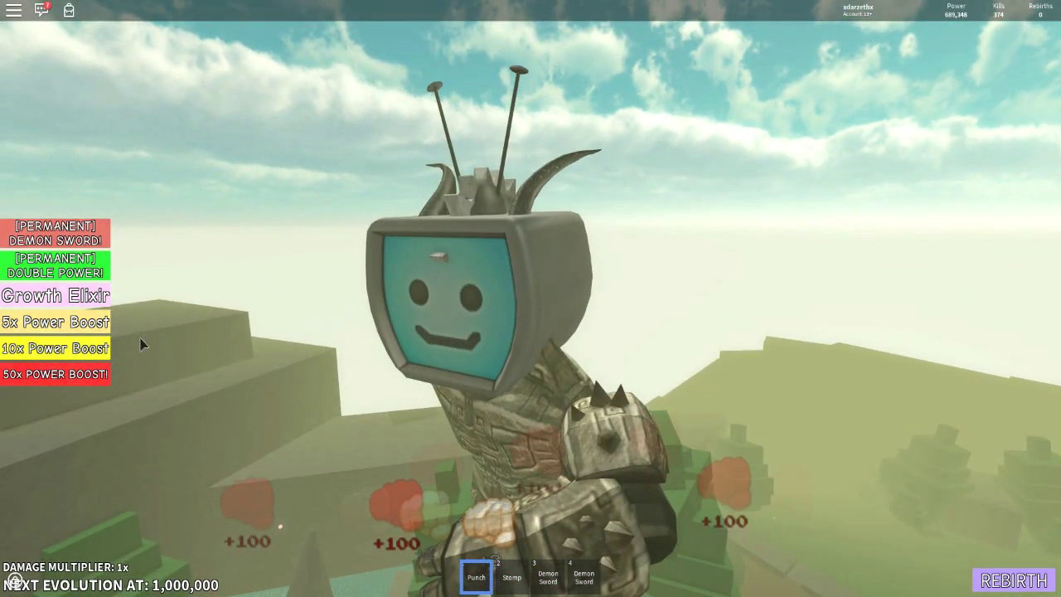
Step: Buy another 50x Temporal Boost, dismiss the success notice and resume punching
click(91, 374)
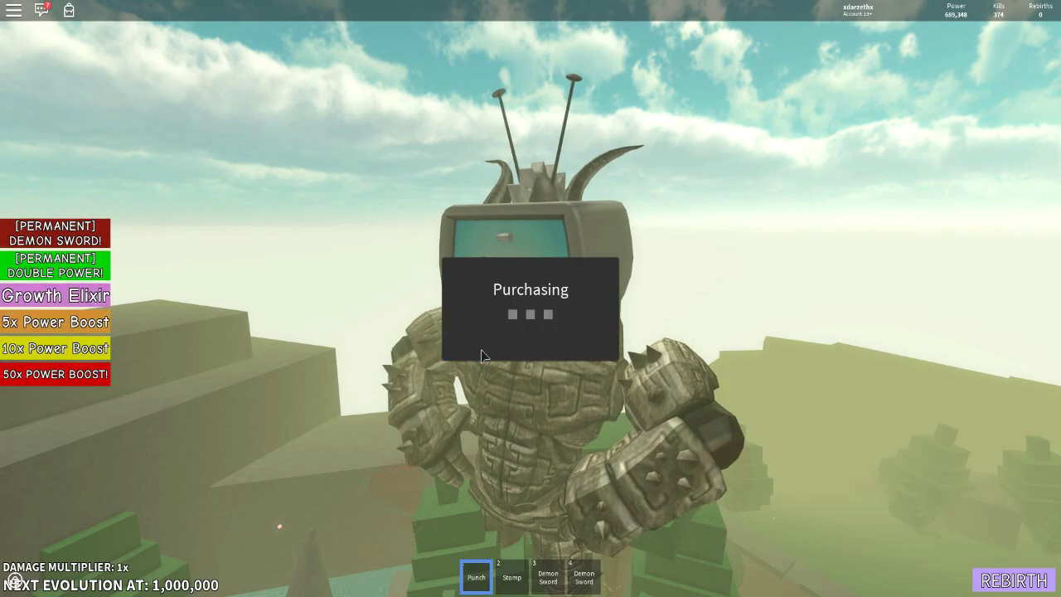
click(537, 351)
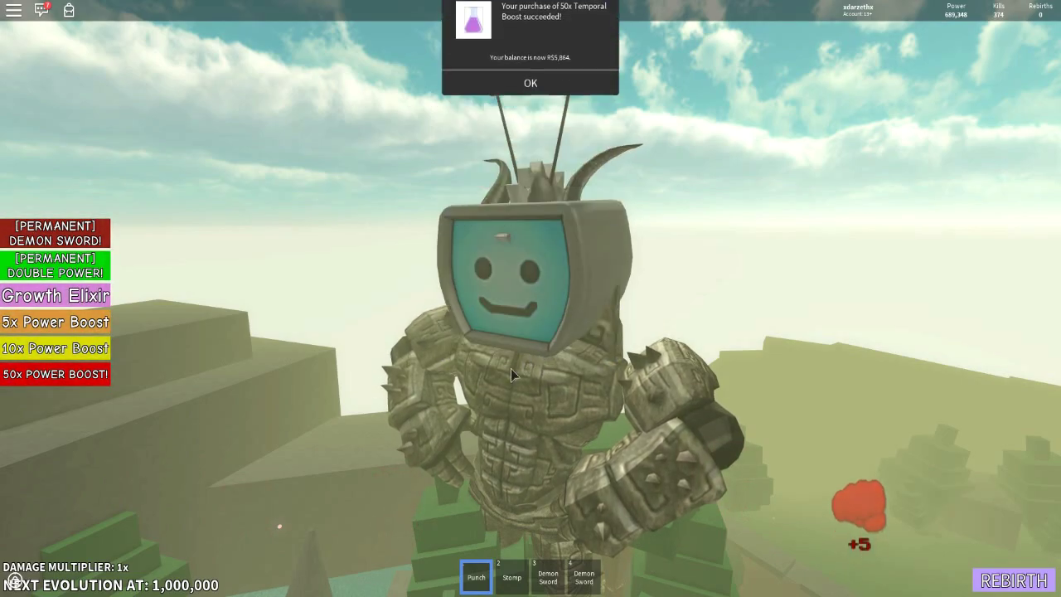
click(501, 377)
click(501, 381)
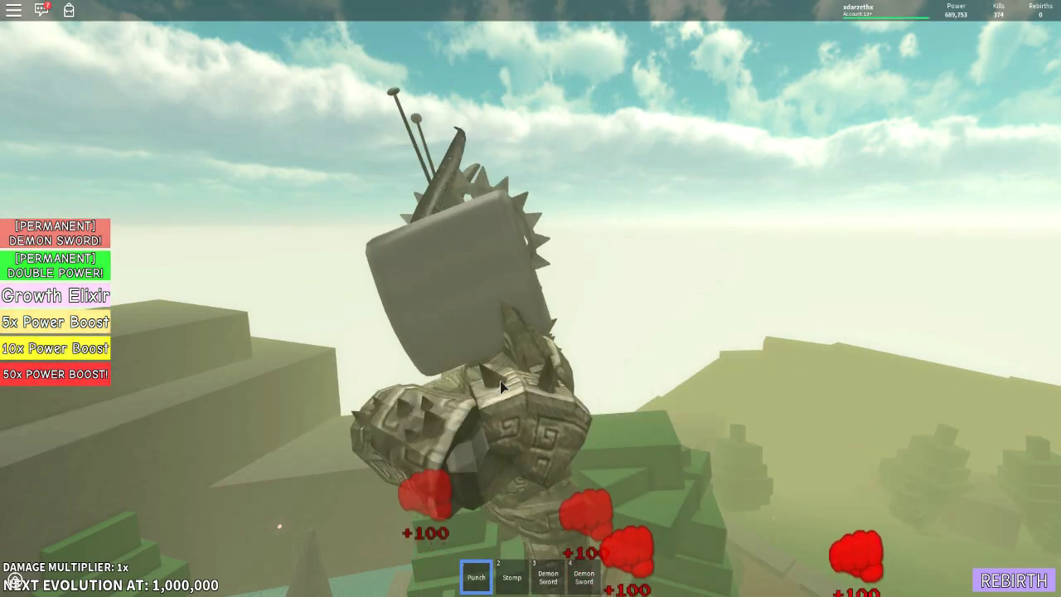
click(502, 381)
click(509, 385)
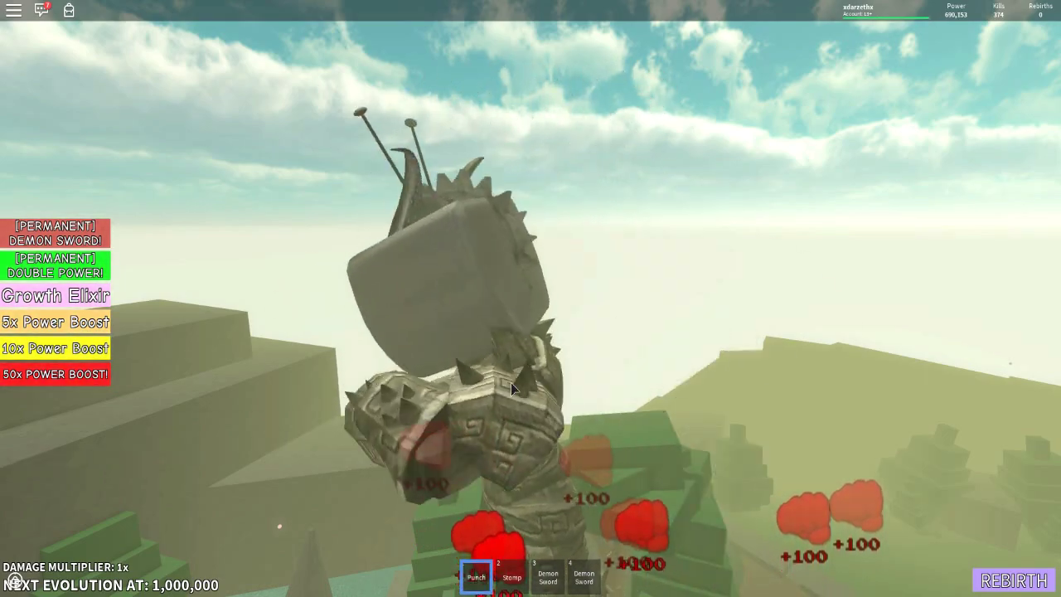
click(510, 382)
click(511, 381)
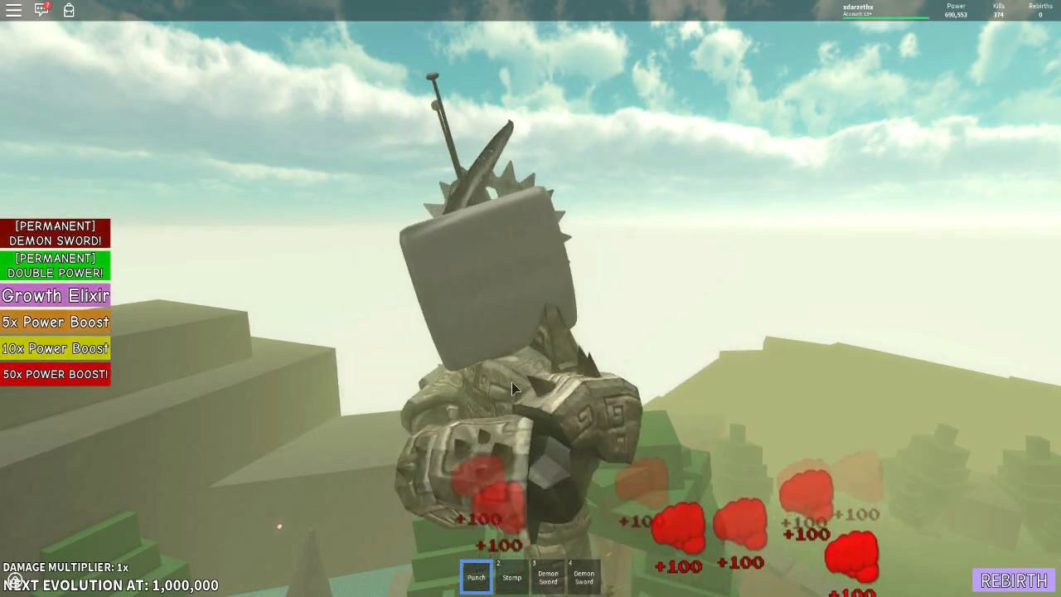
Step: Keep punching until Power climbs to about 692,800
click(511, 383)
click(514, 383)
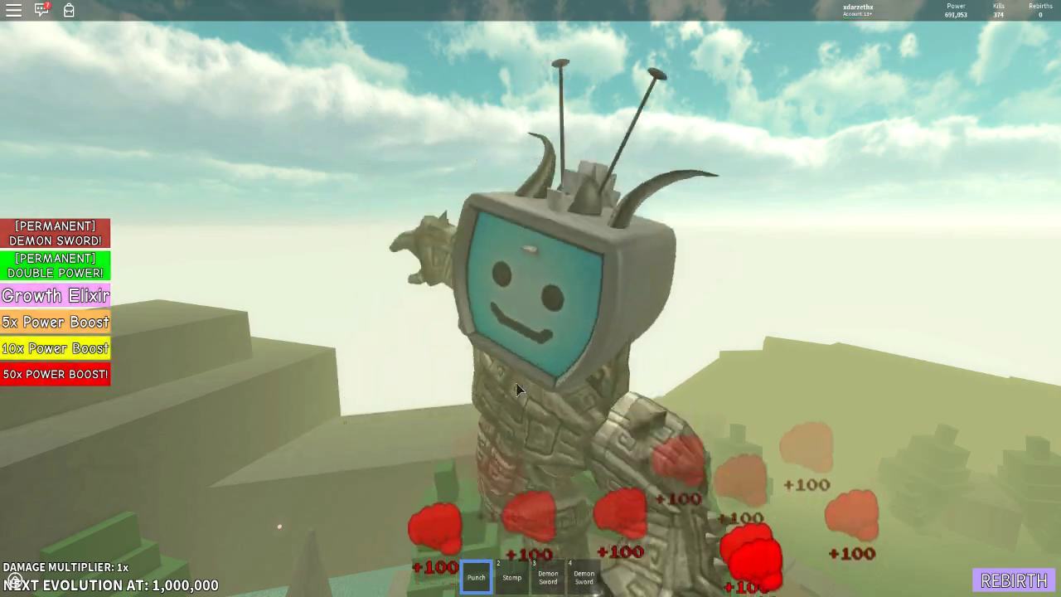
click(516, 383)
click(518, 382)
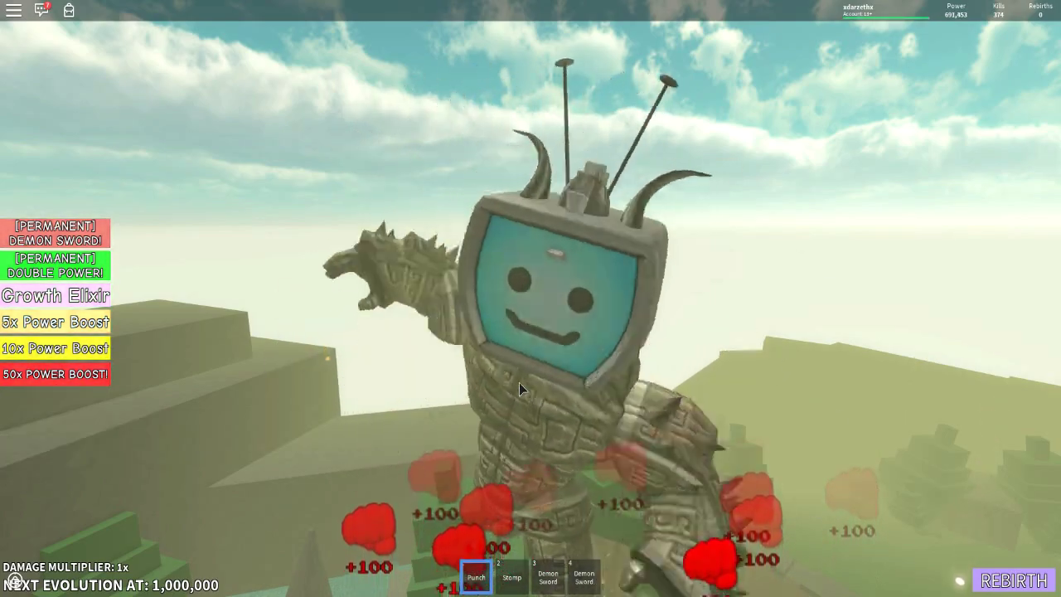
click(519, 382)
click(521, 383)
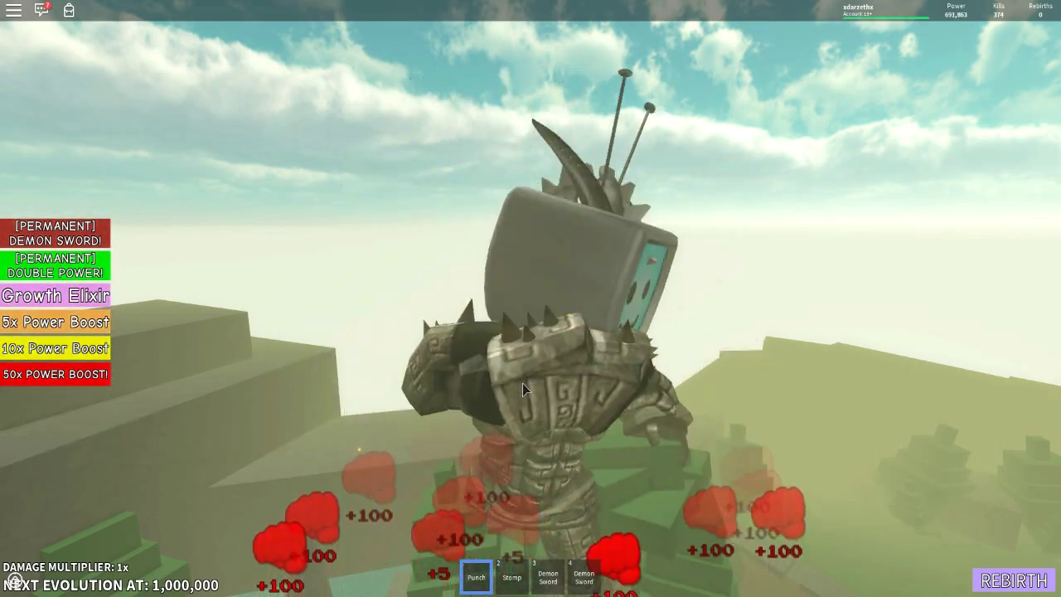
click(522, 383)
click(522, 382)
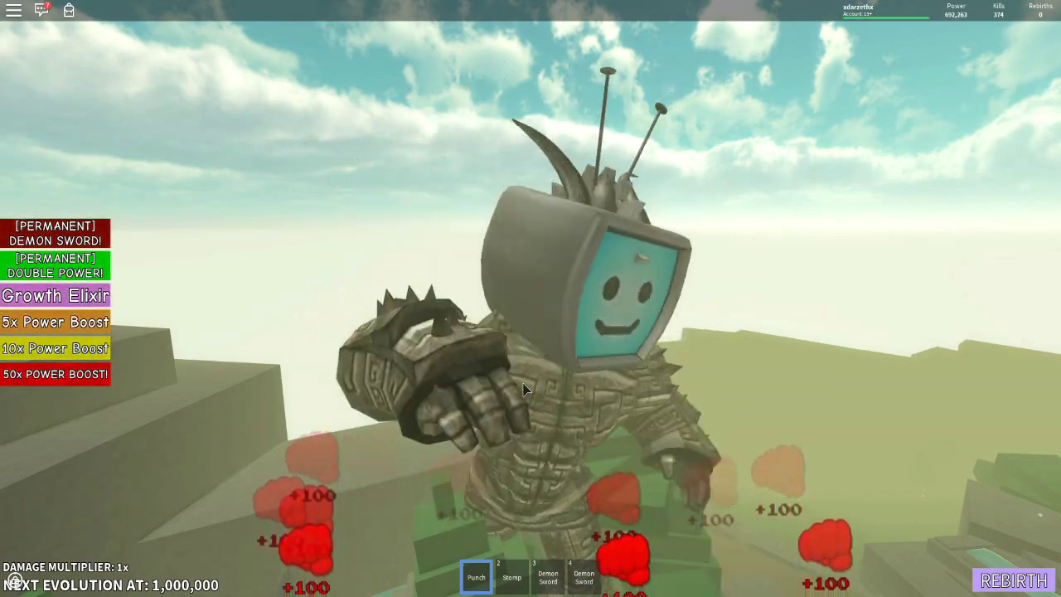
click(523, 383)
click(523, 382)
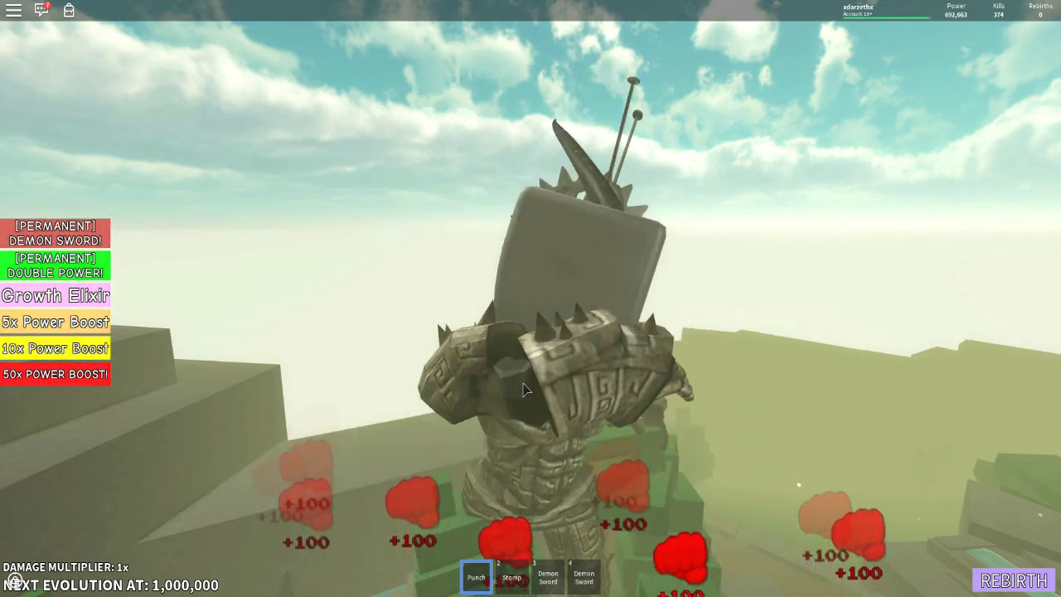
click(523, 382)
click(523, 383)
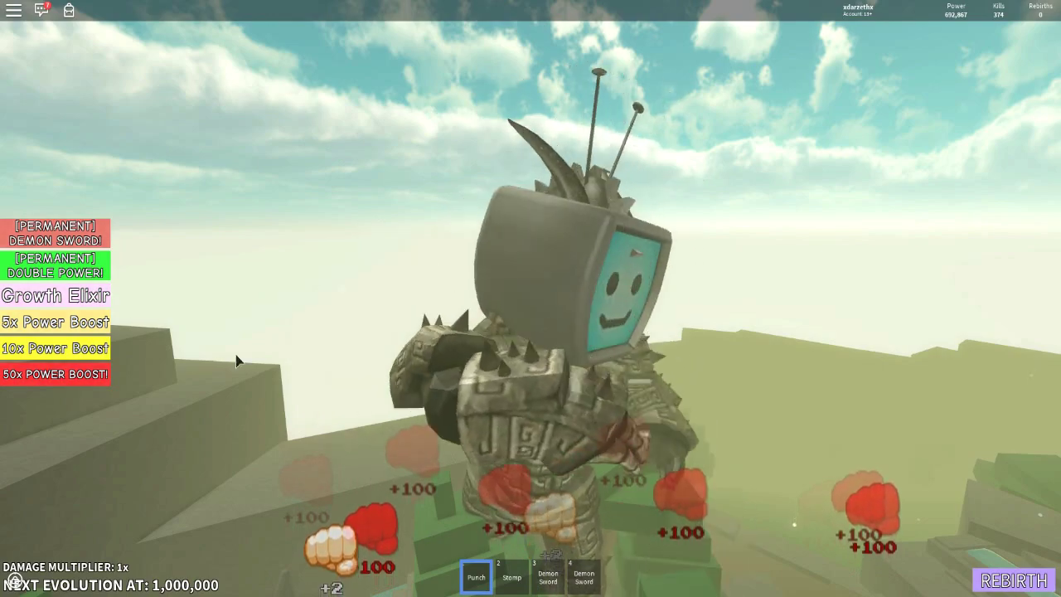
Step: Complete the 50x boost purchase and begin punching with the boost active
click(486, 358)
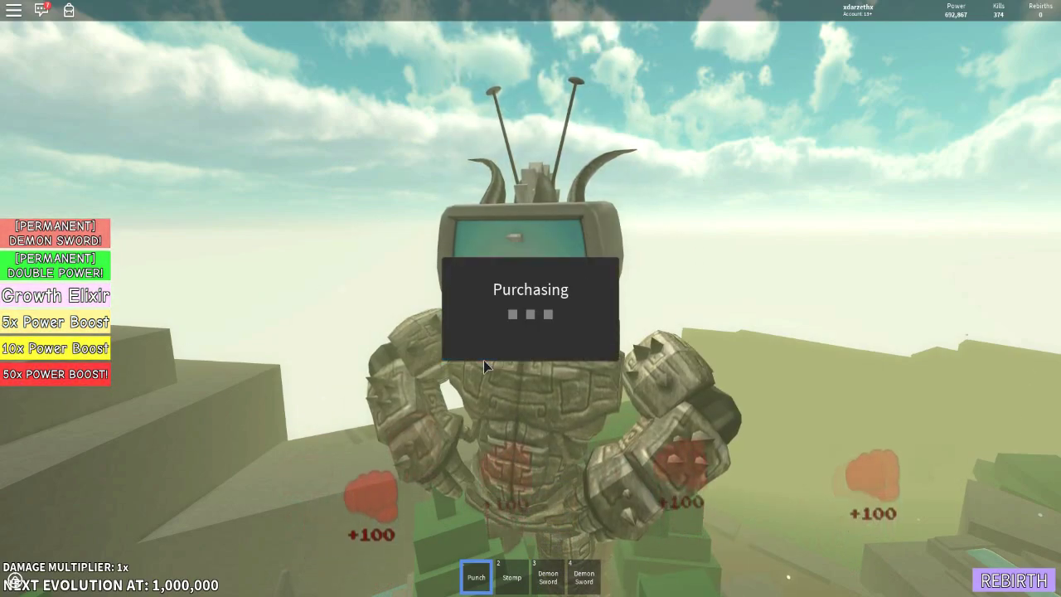
click(528, 351)
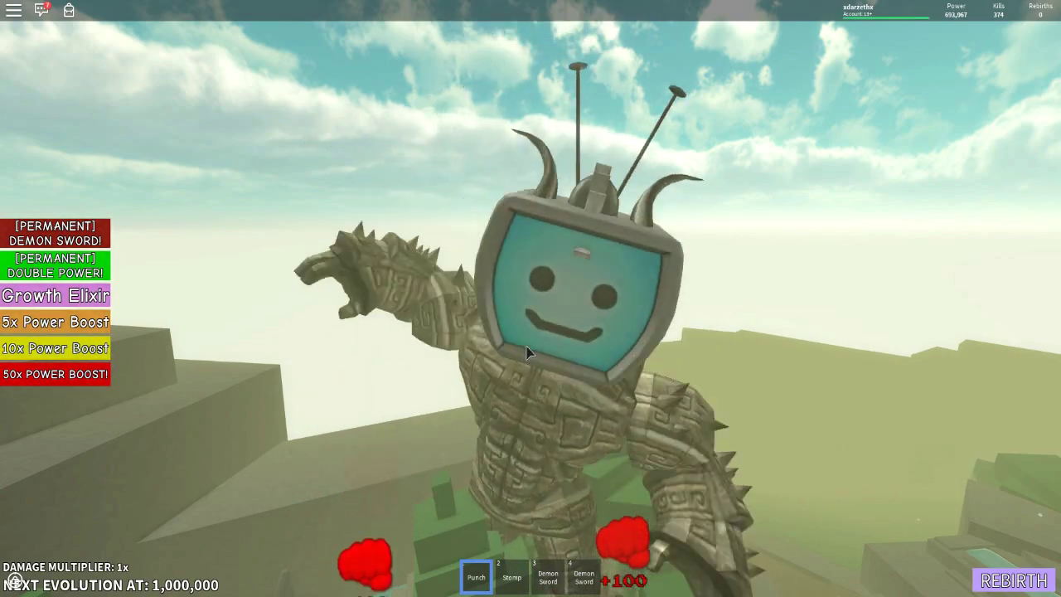
click(527, 350)
click(527, 352)
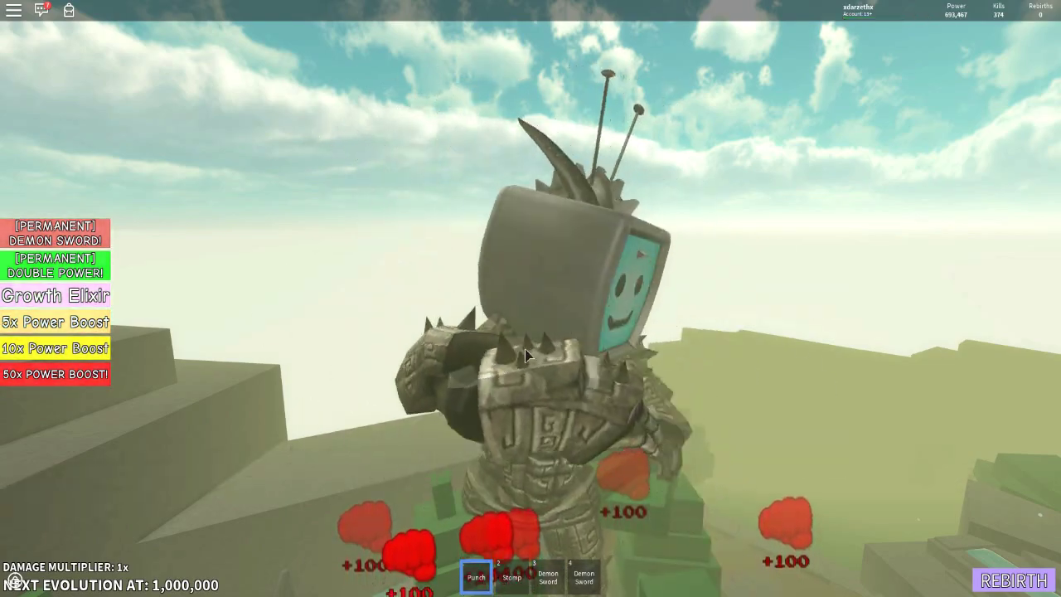
click(526, 354)
click(525, 352)
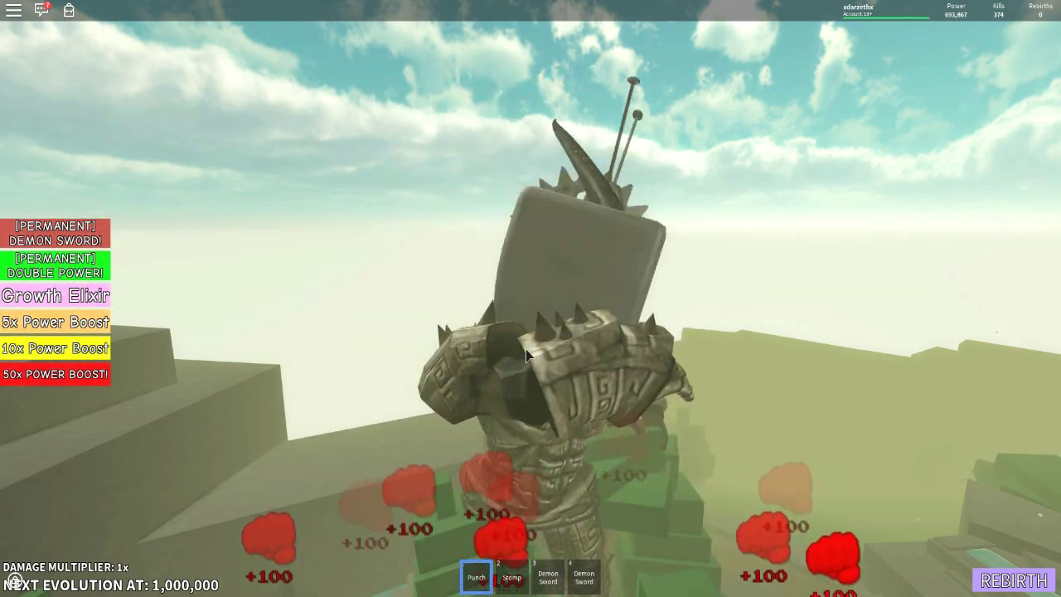
click(526, 351)
click(526, 351)
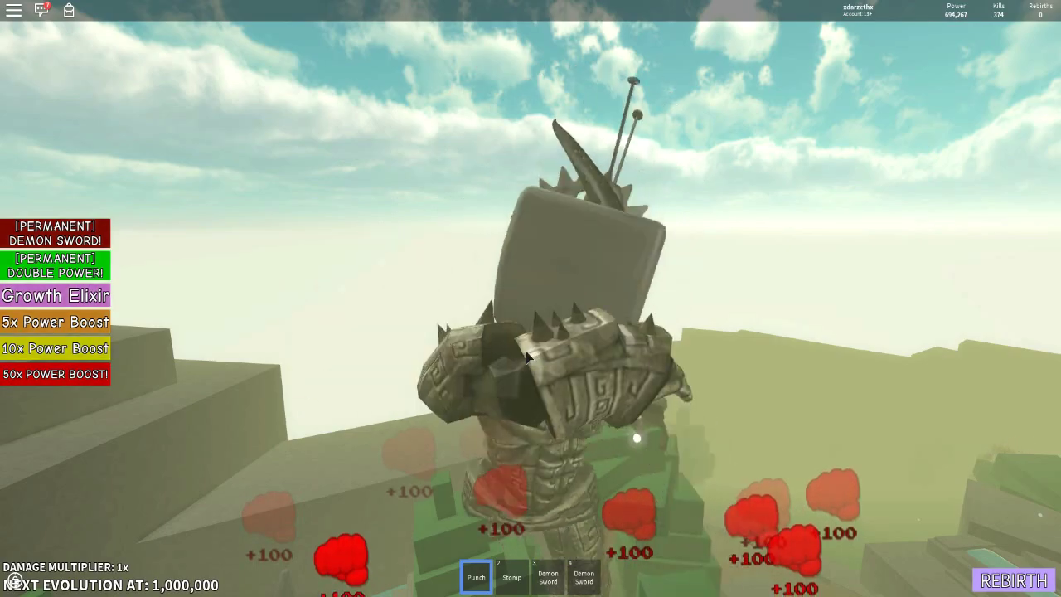
Step: Keep punching until Power reaches about 696,400
click(525, 351)
click(528, 353)
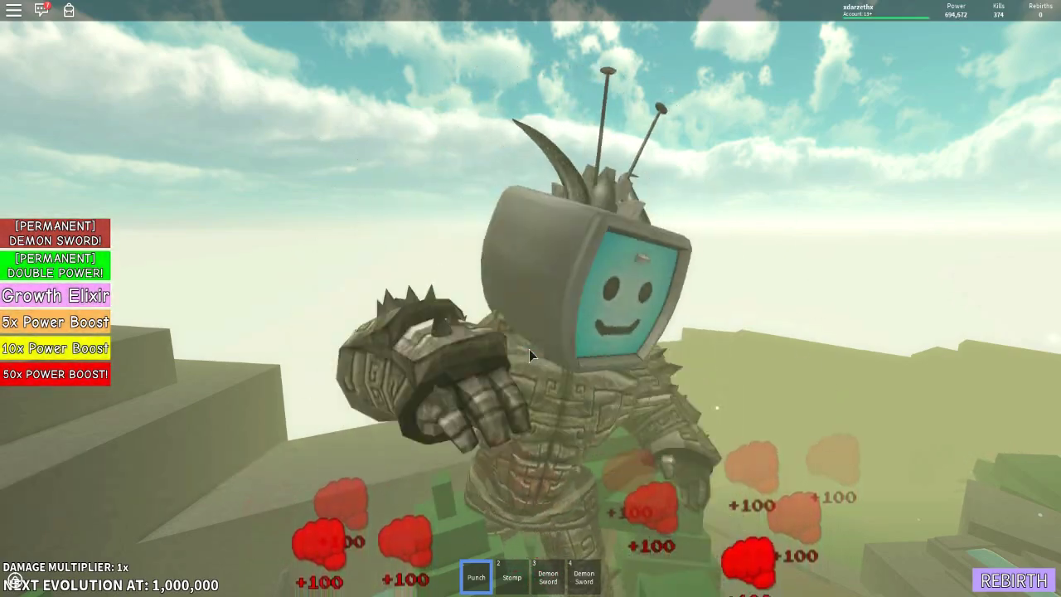
click(530, 354)
click(529, 355)
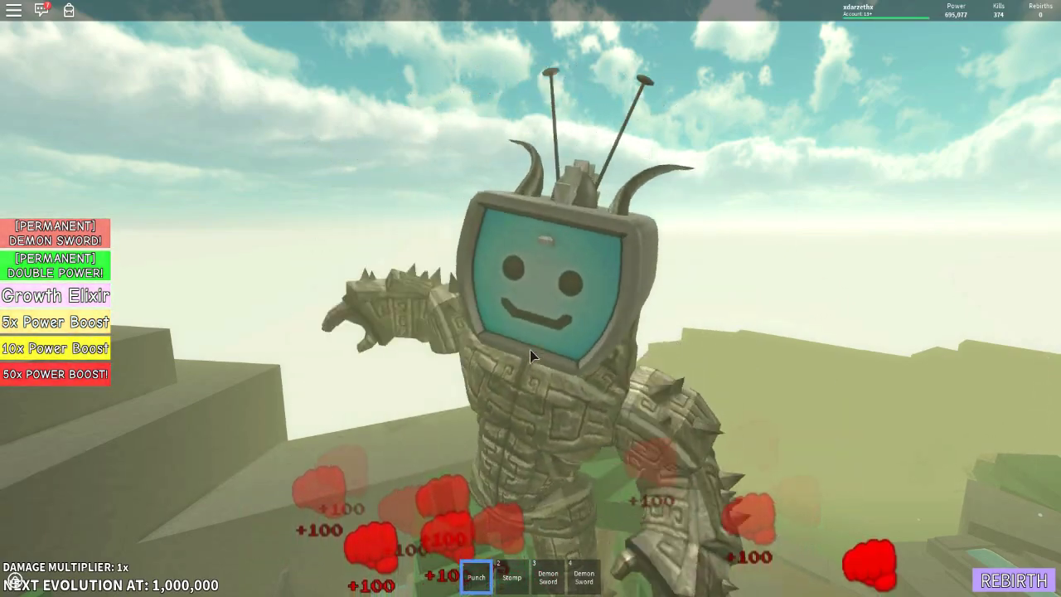
click(531, 355)
click(531, 349)
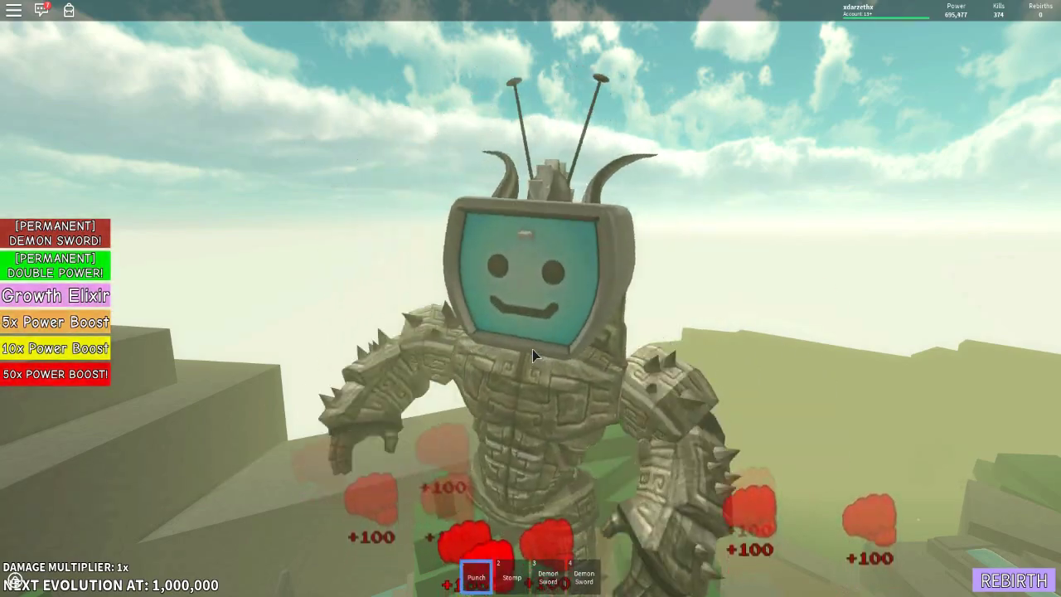
click(534, 348)
click(537, 348)
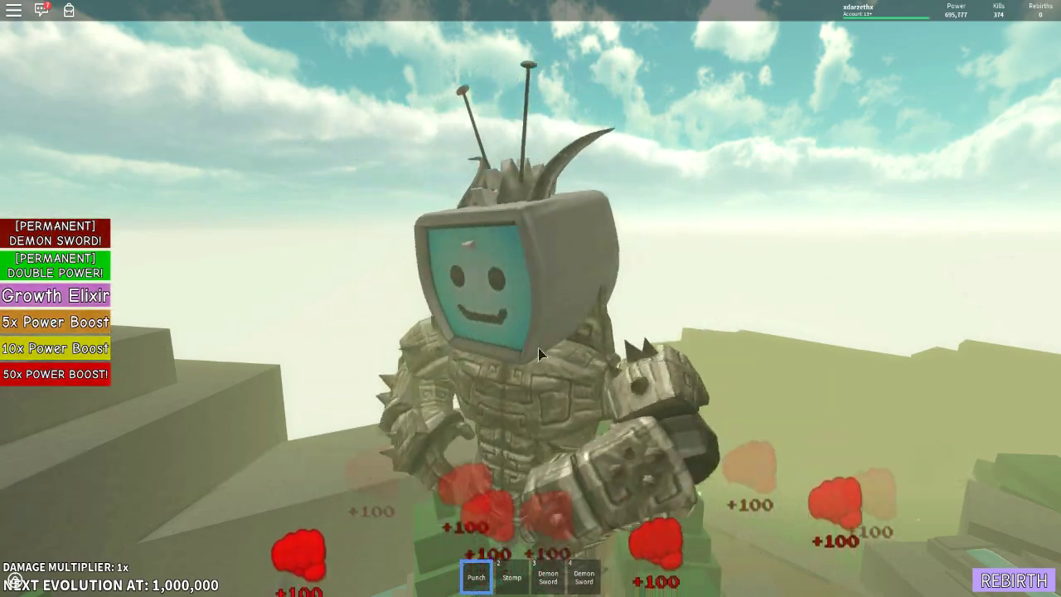
click(539, 347)
click(539, 354)
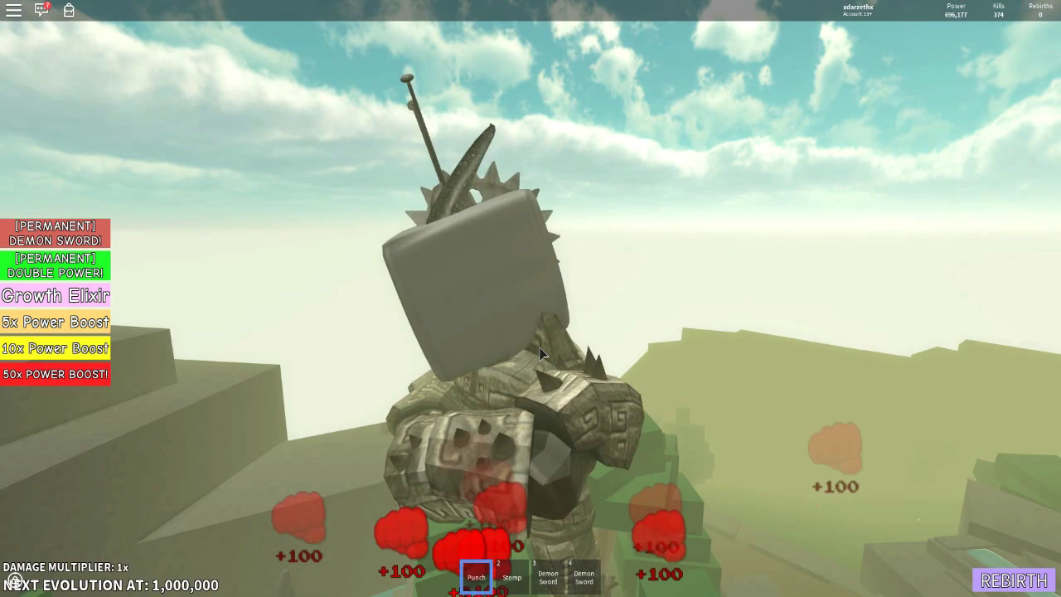
click(540, 352)
click(540, 348)
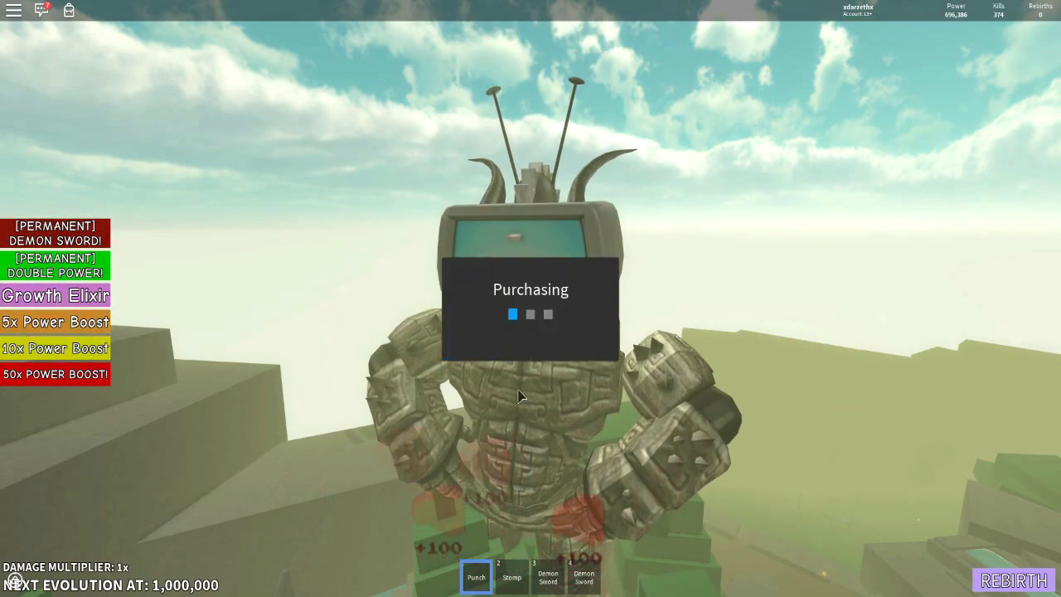
Step: Dismiss the purchase success notice and punch Power up to about 697,688
click(536, 358)
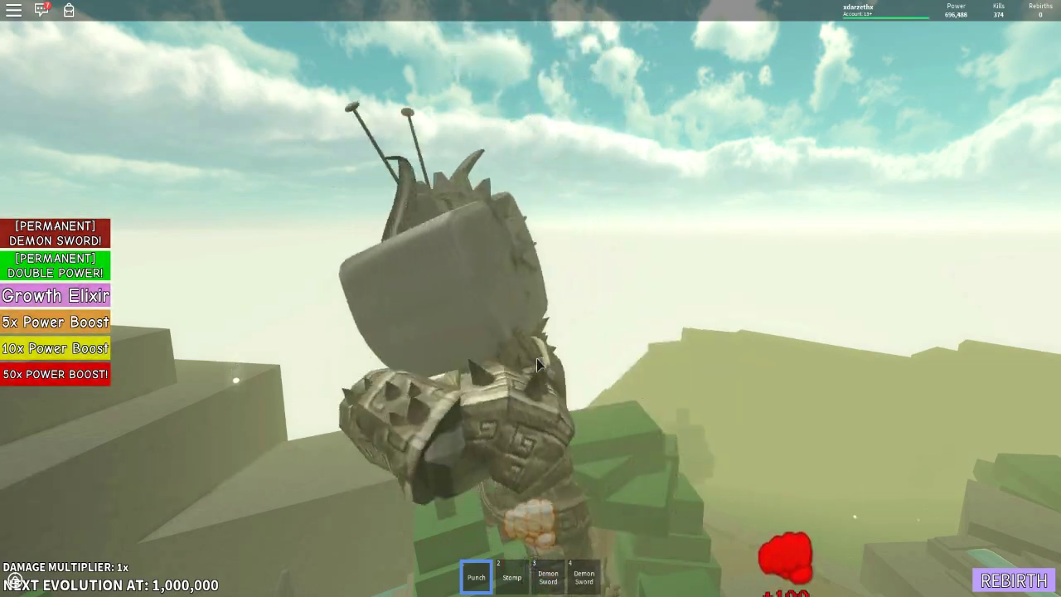
click(536, 358)
click(536, 359)
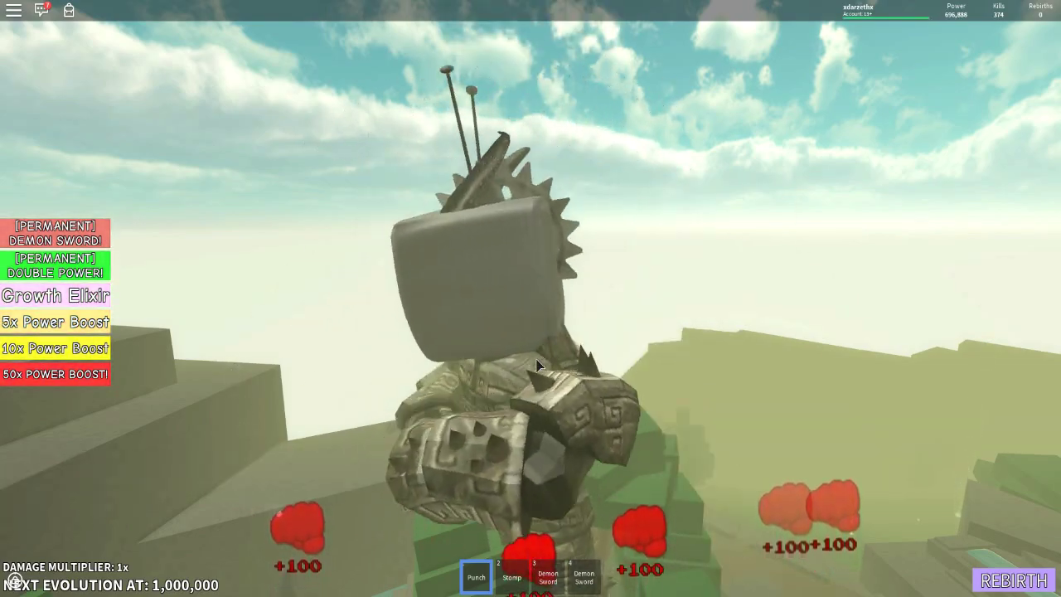
click(536, 359)
click(537, 366)
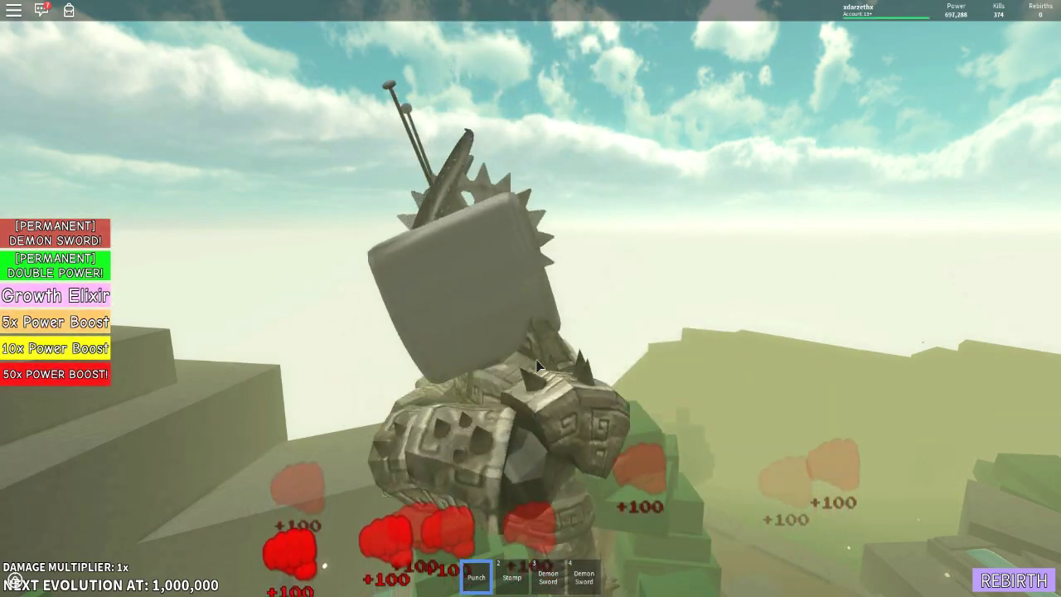
click(536, 367)
Step: Punch the titan repeatedly to keep raising Power past 698,000
click(534, 361)
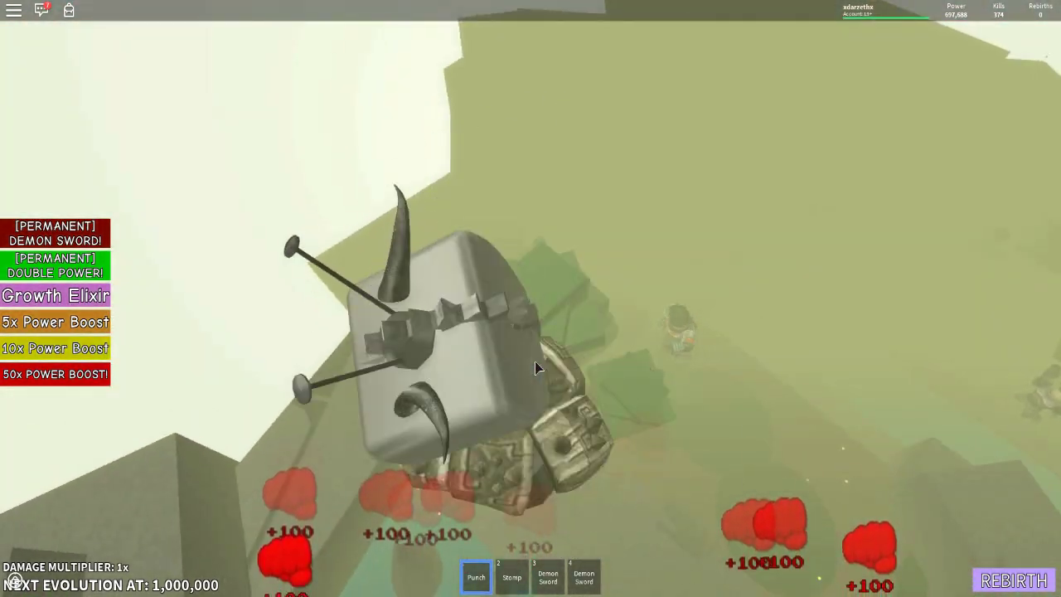
click(600, 279)
click(570, 265)
click(566, 258)
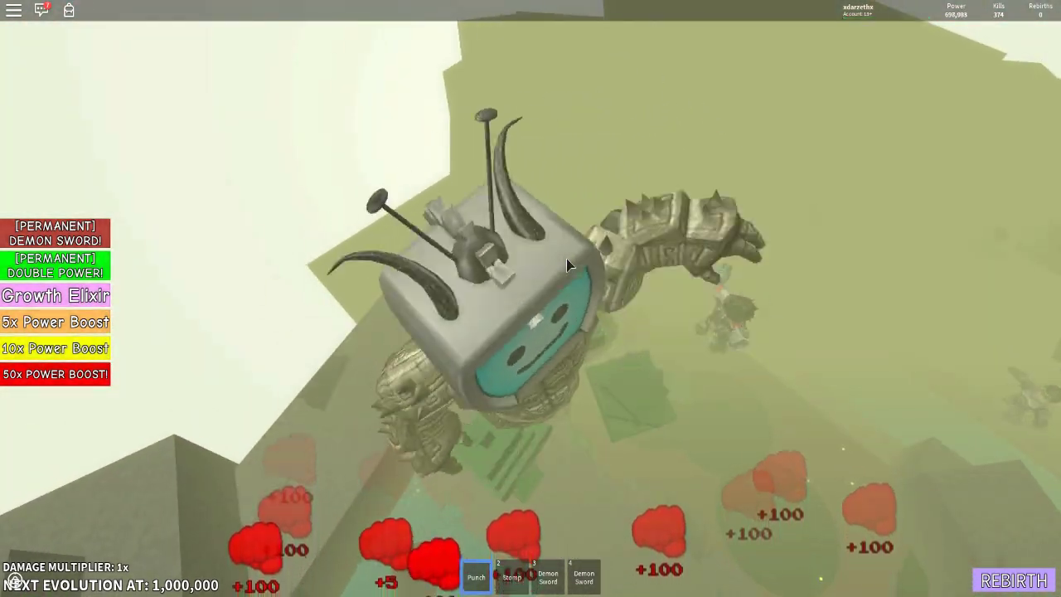
click(568, 256)
click(567, 258)
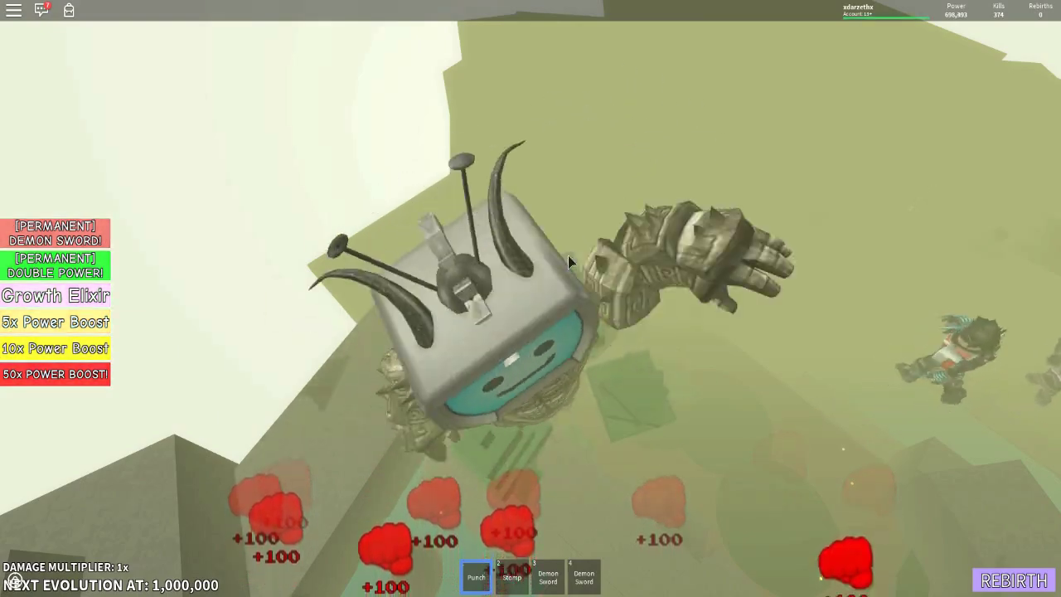
click(568, 259)
click(569, 261)
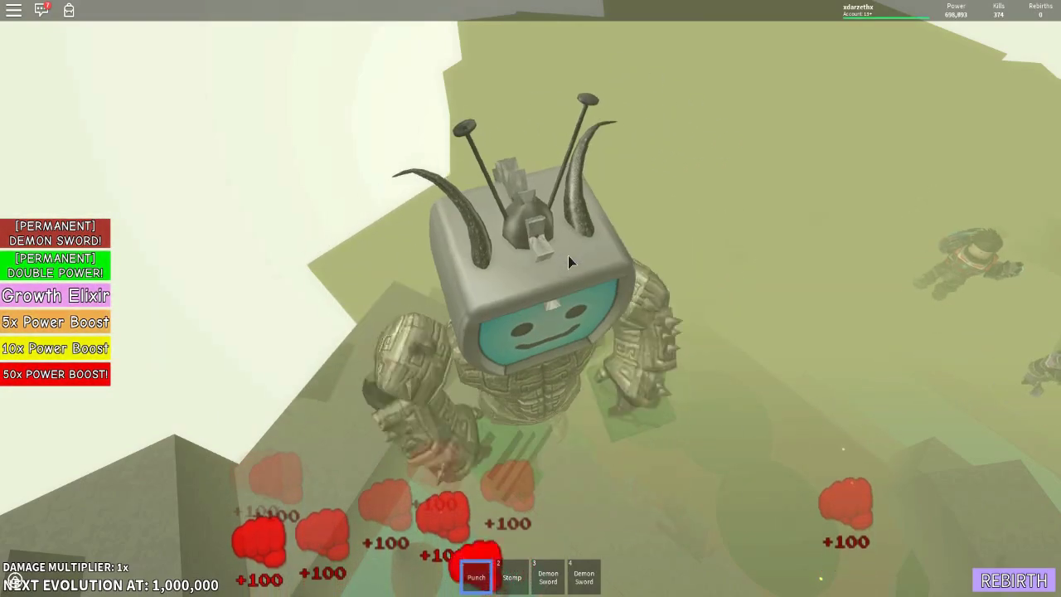
Step: Keep punching until Power reaches about 699,916
click(568, 261)
click(569, 261)
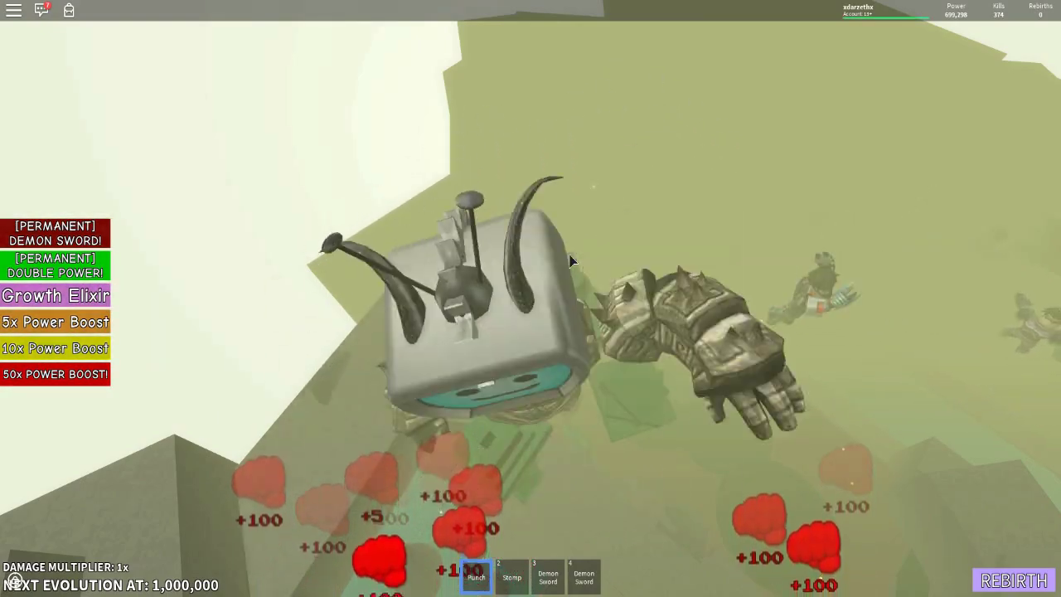
click(569, 260)
click(570, 260)
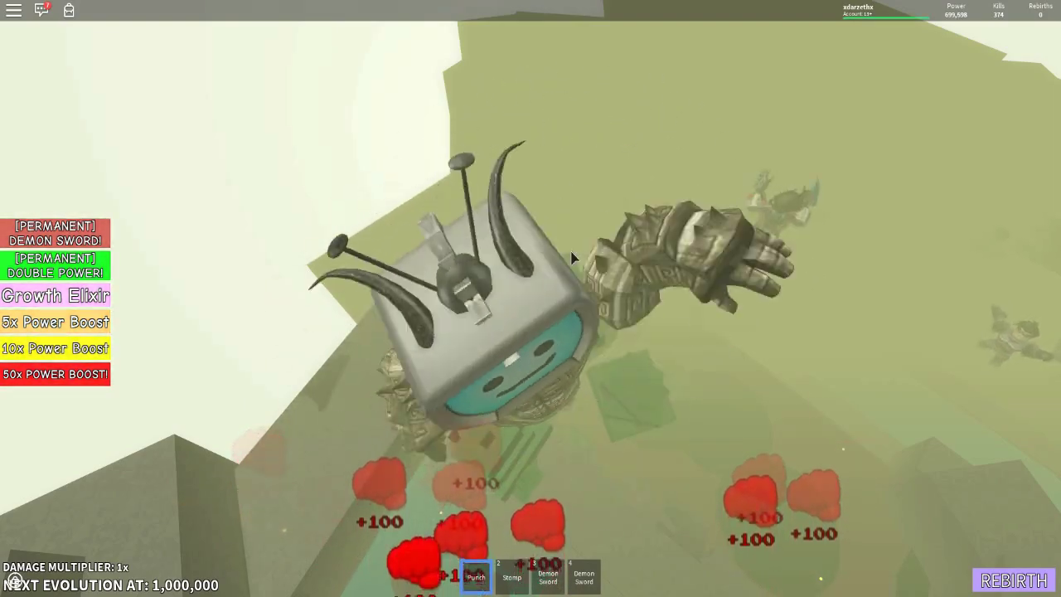
click(571, 258)
click(571, 258)
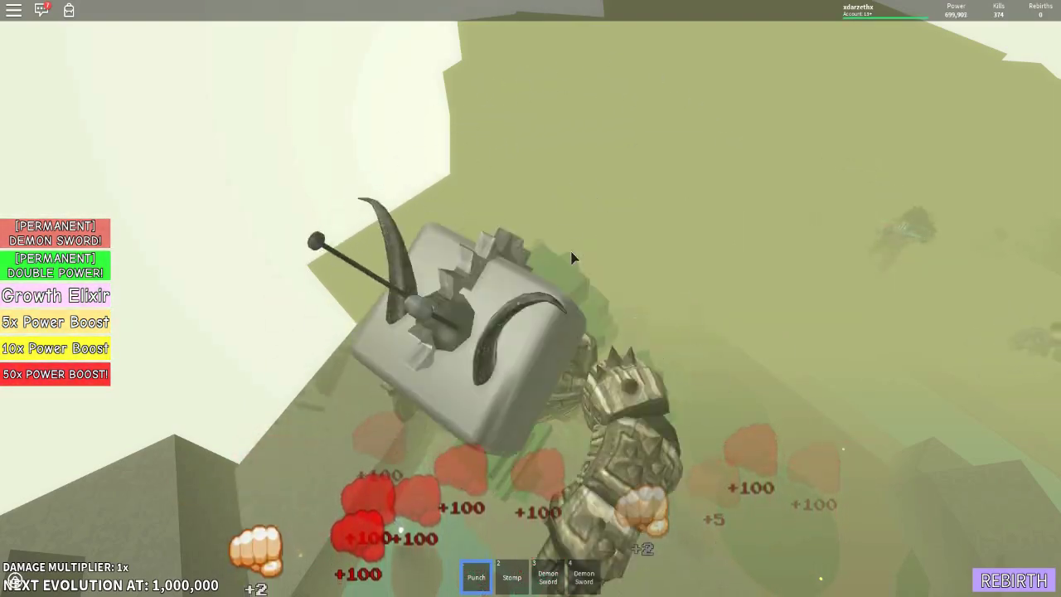
click(571, 259)
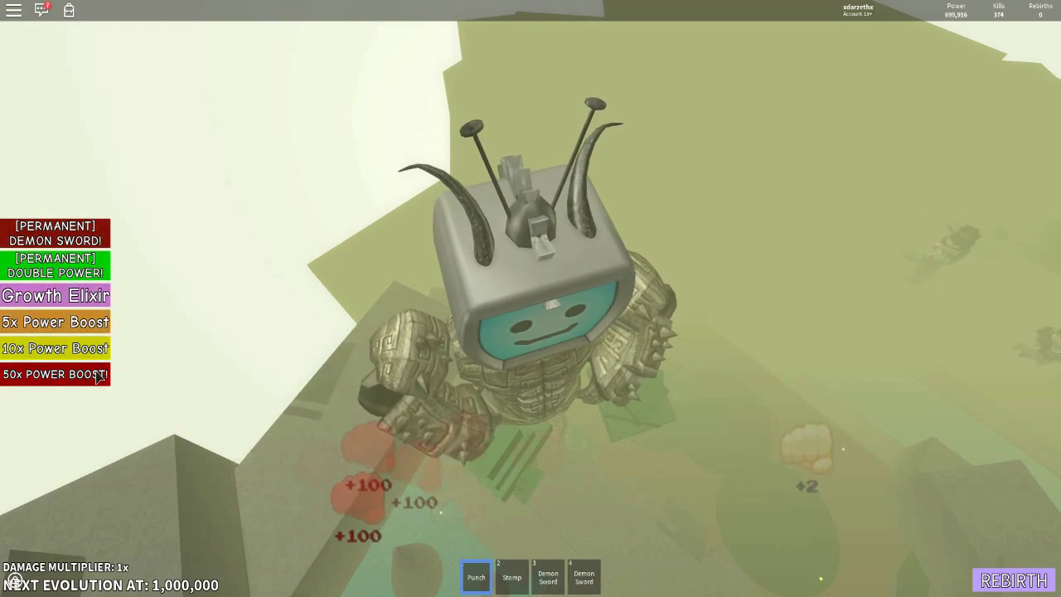
click(99, 377)
Step: Confirm the 50x boost purchase and resume punching with the boost active
click(488, 348)
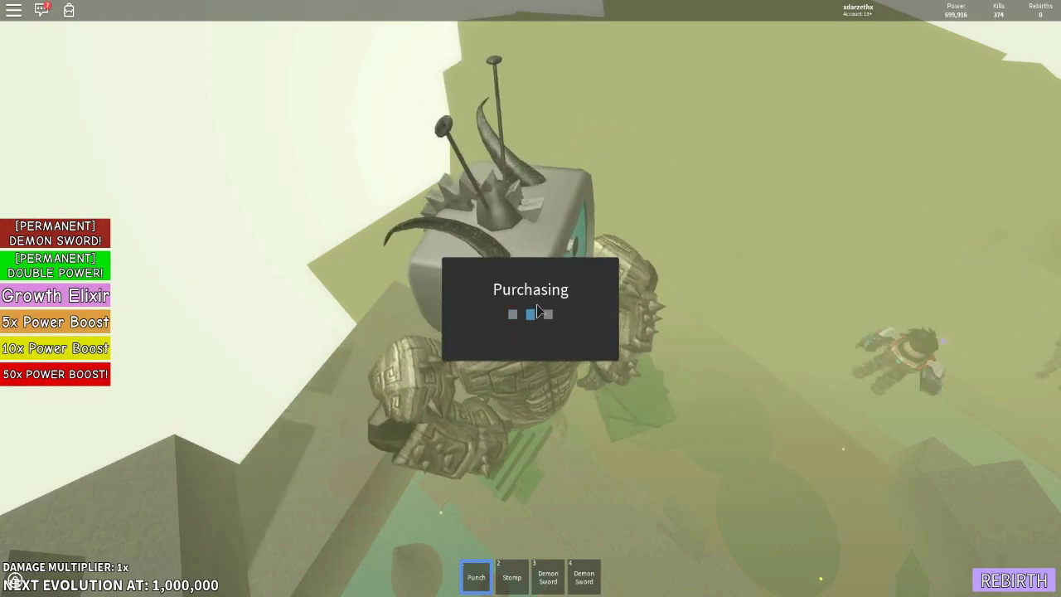
click(511, 349)
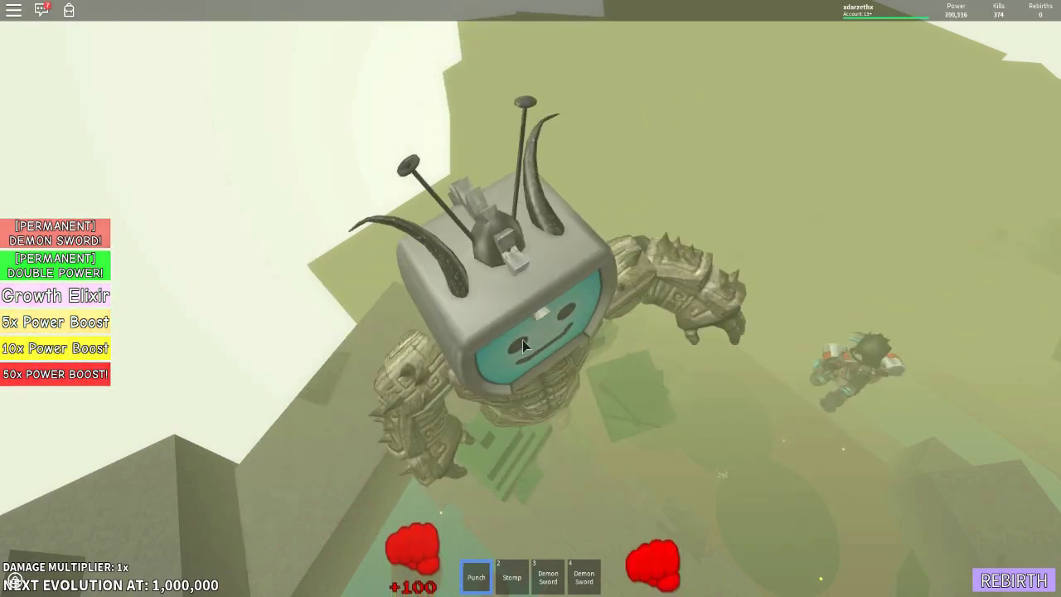
click(520, 344)
click(522, 338)
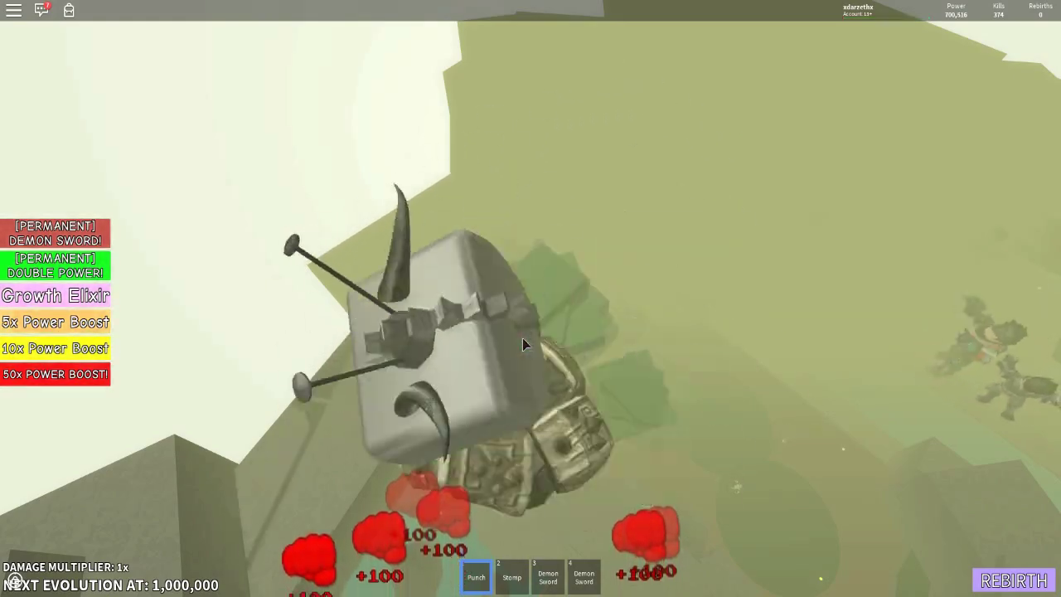
click(522, 337)
click(522, 337)
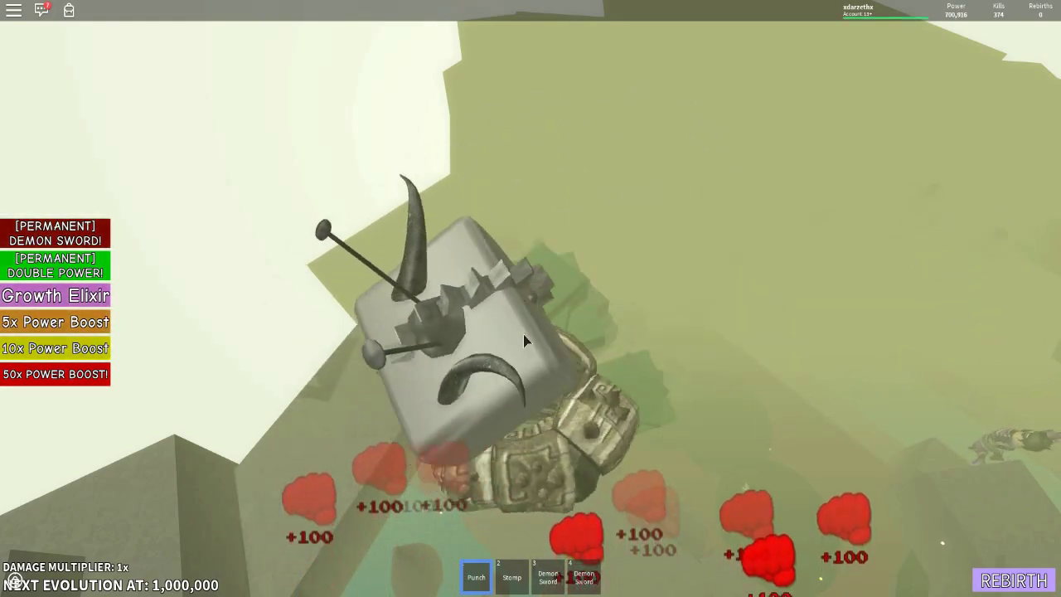
click(523, 334)
click(522, 334)
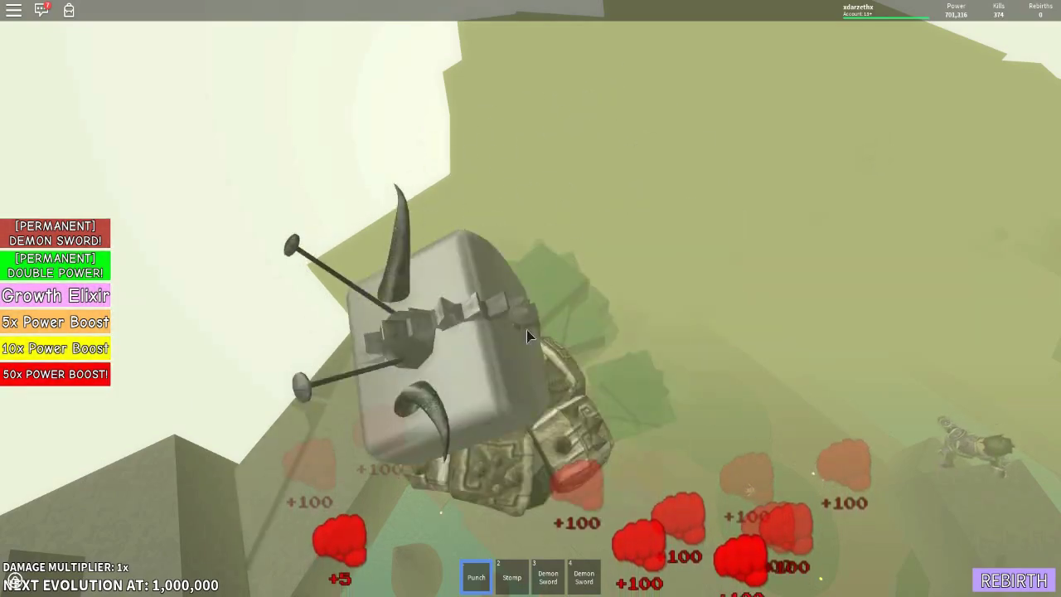
Step: Punch Power past 700,000 to about 703,439
click(526, 331)
click(527, 334)
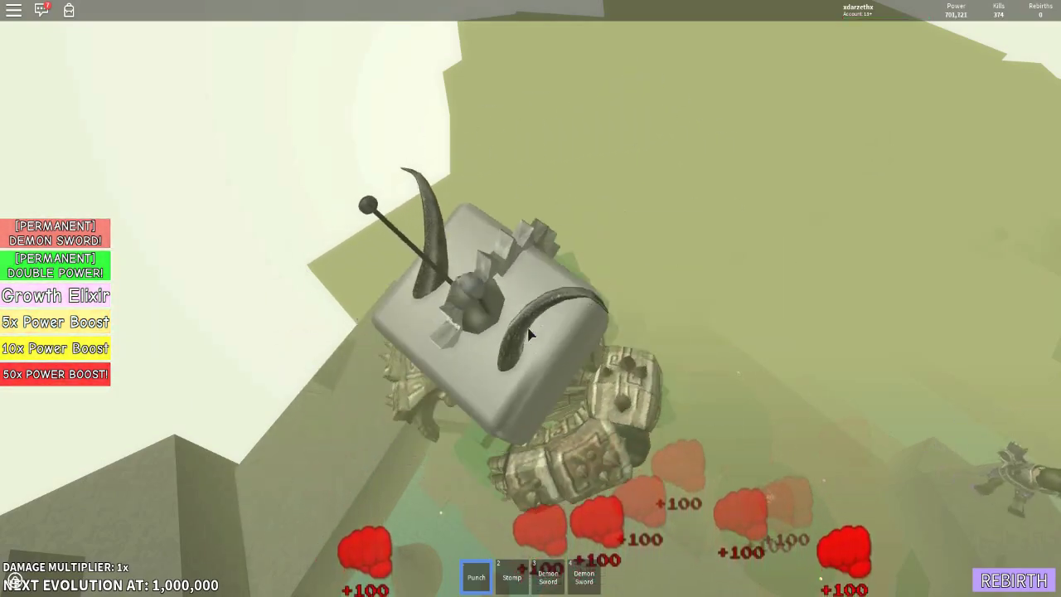
click(527, 334)
click(528, 333)
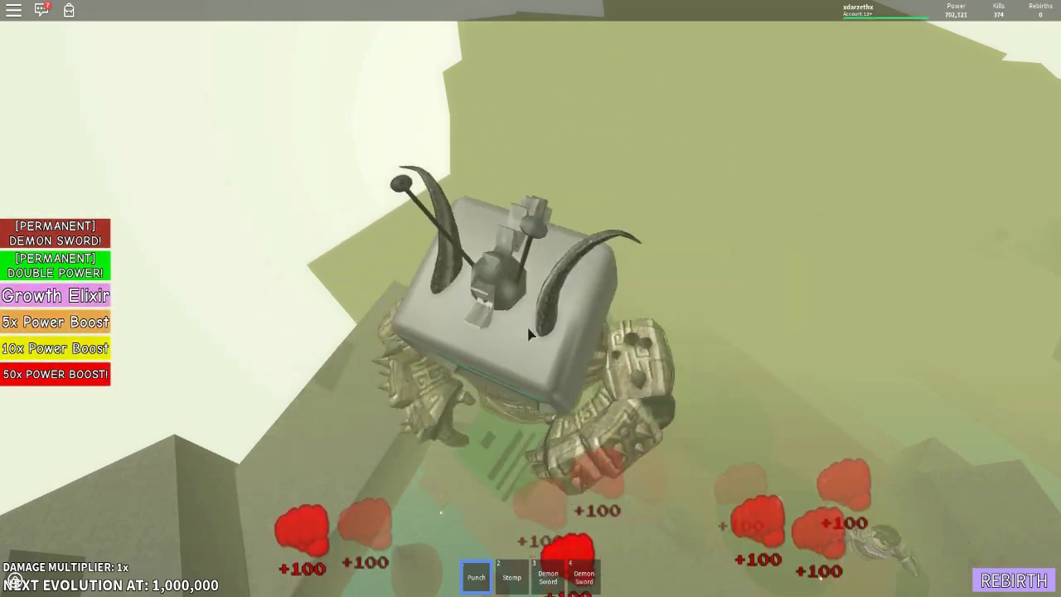
click(531, 331)
click(533, 329)
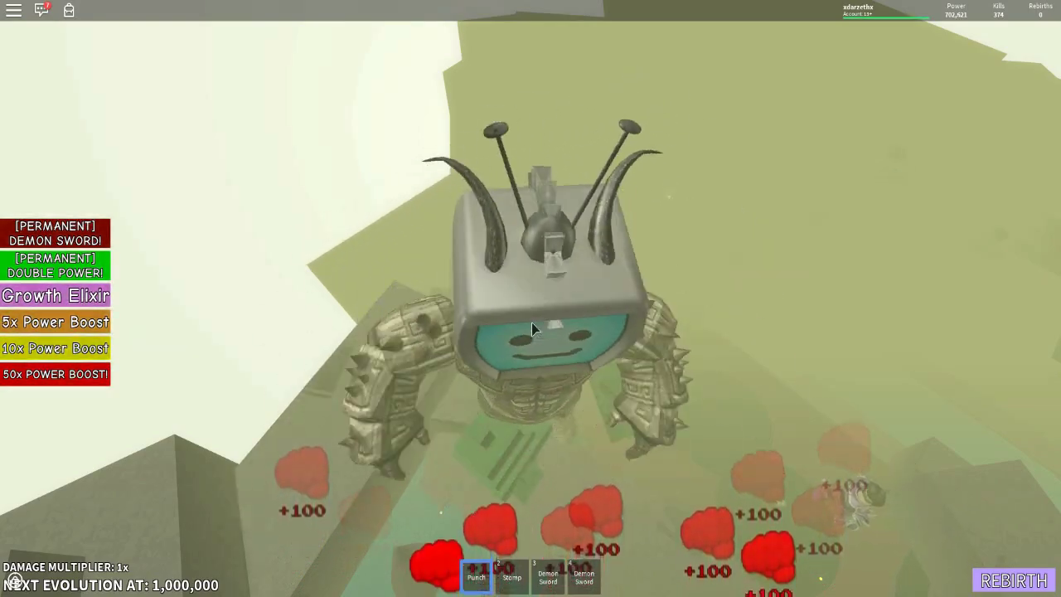
click(533, 328)
click(532, 328)
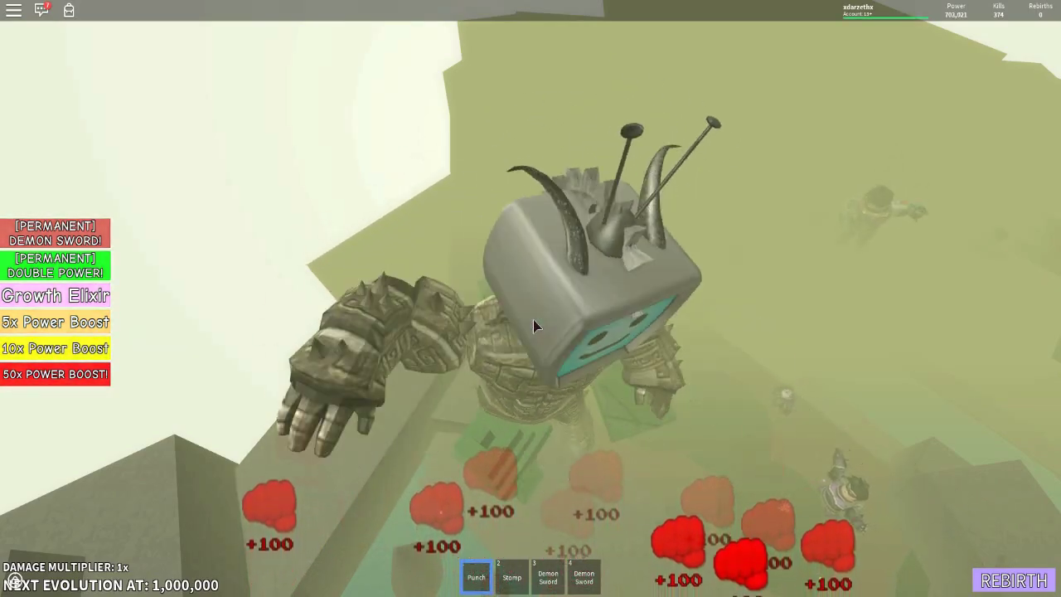
click(533, 327)
click(532, 323)
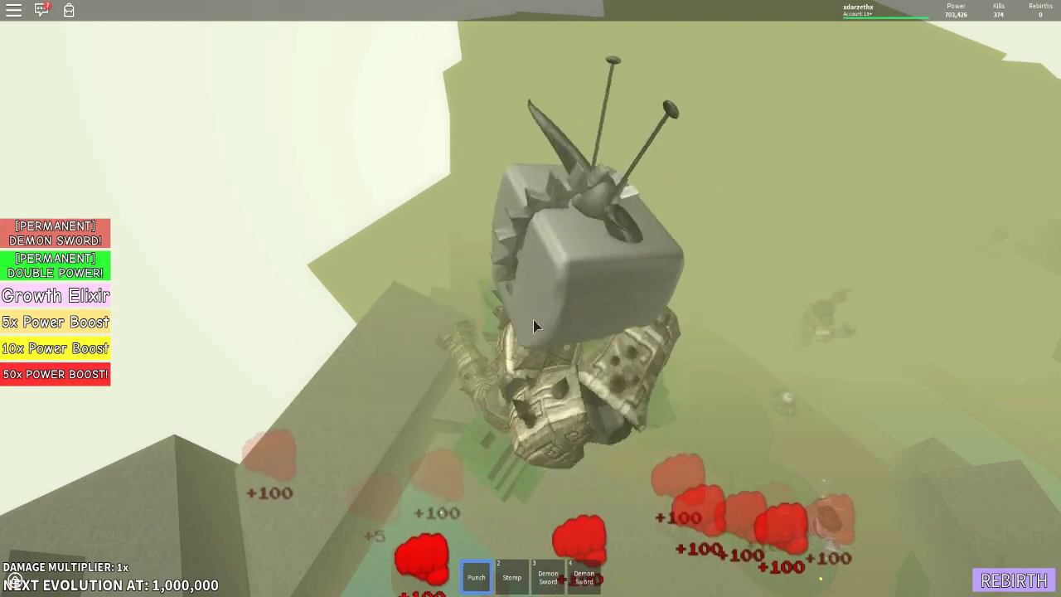
click(534, 323)
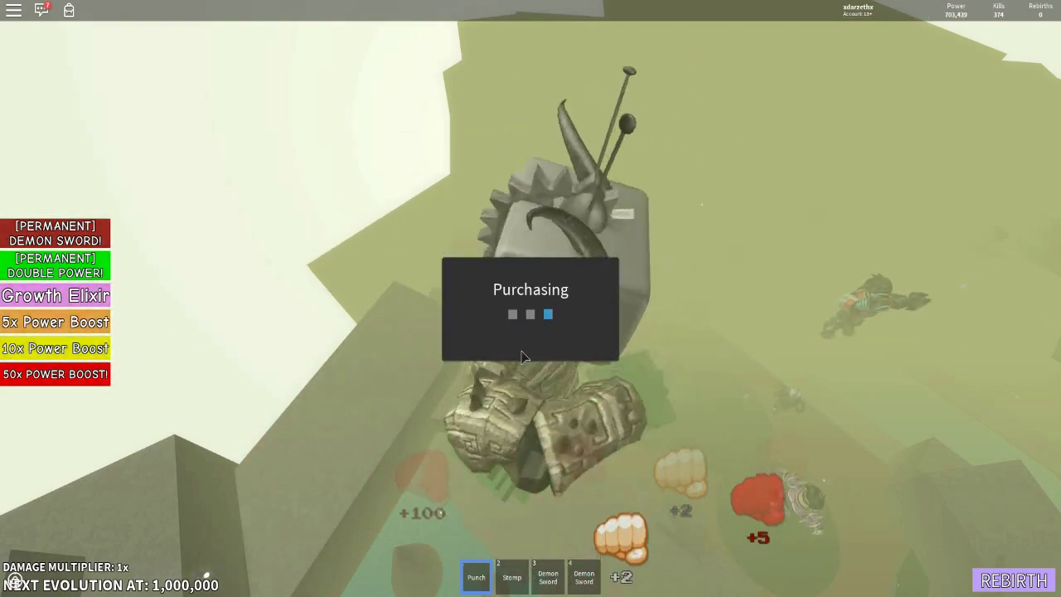
Step: Close the purchase dialog and resume boosted punching
click(522, 357)
click(521, 356)
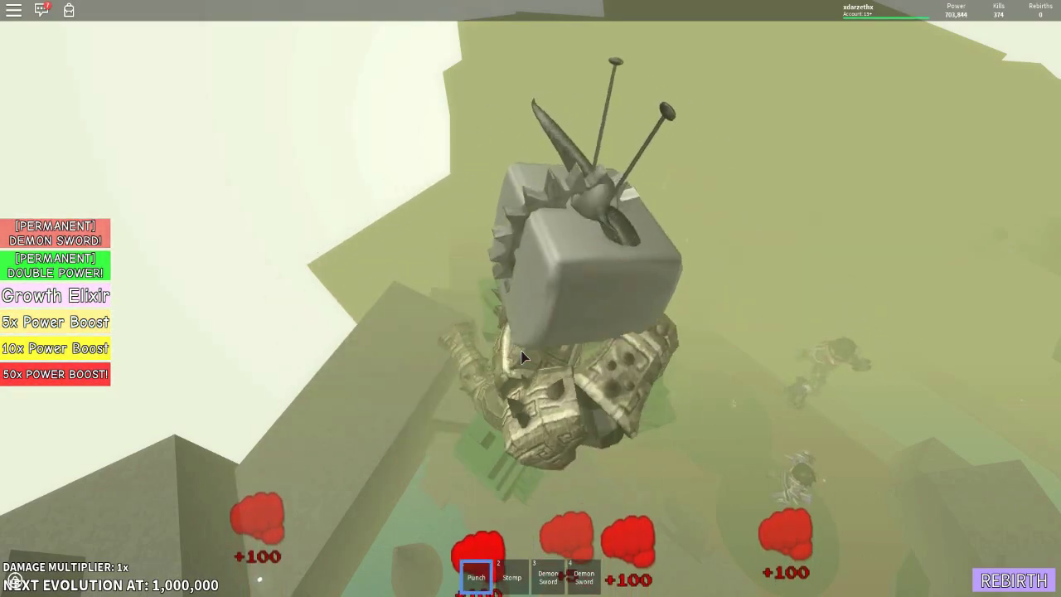
click(521, 356)
click(522, 355)
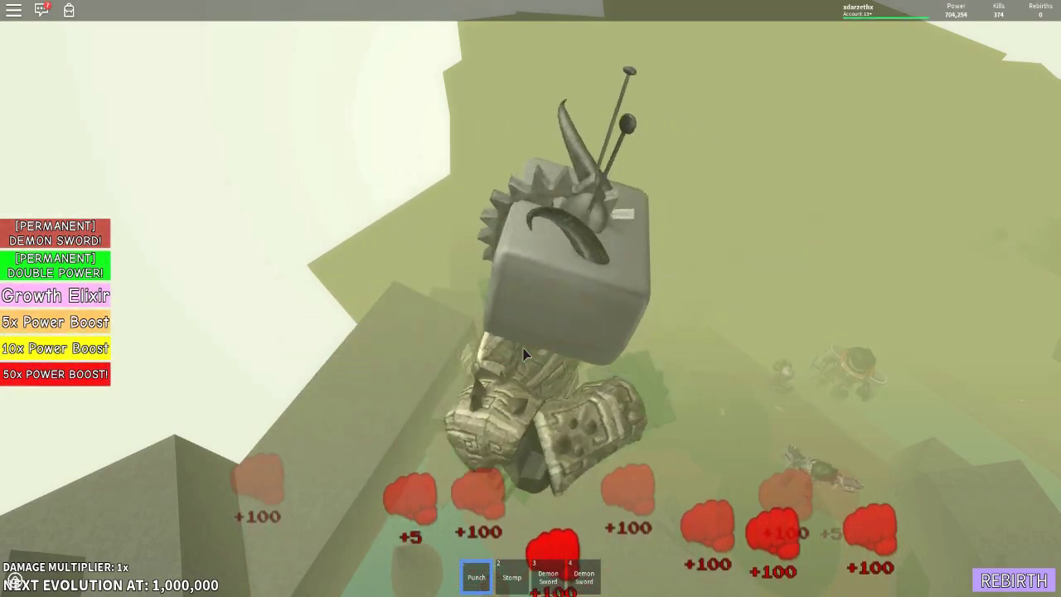
click(522, 355)
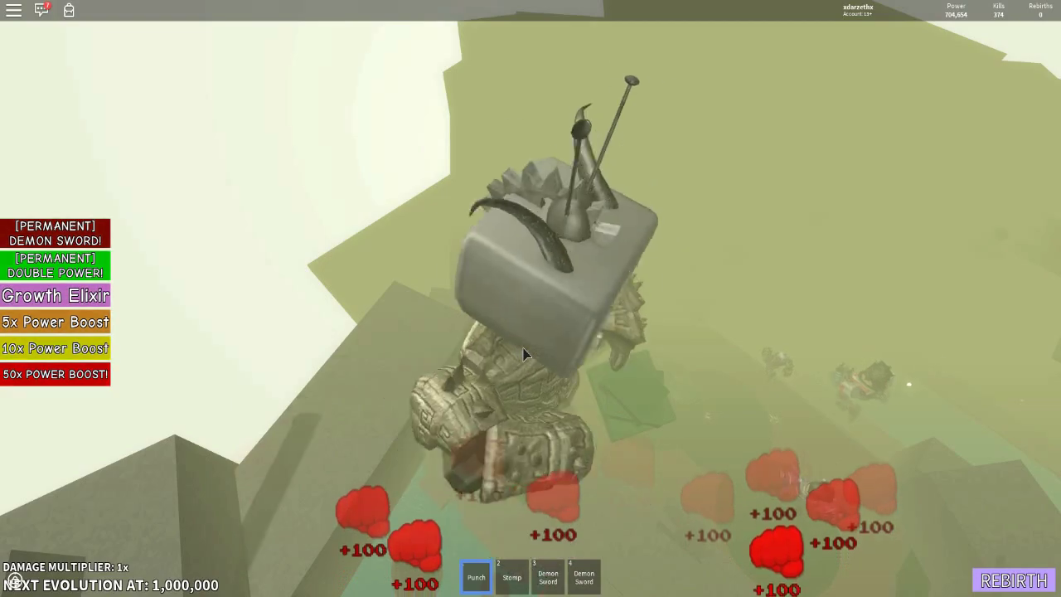
click(523, 355)
click(523, 355)
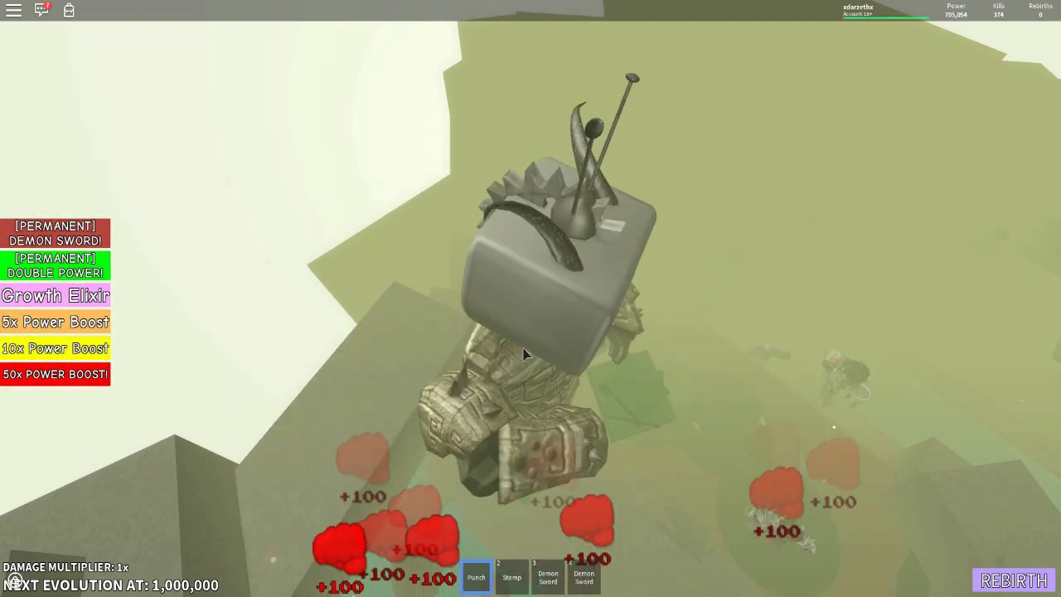
click(523, 355)
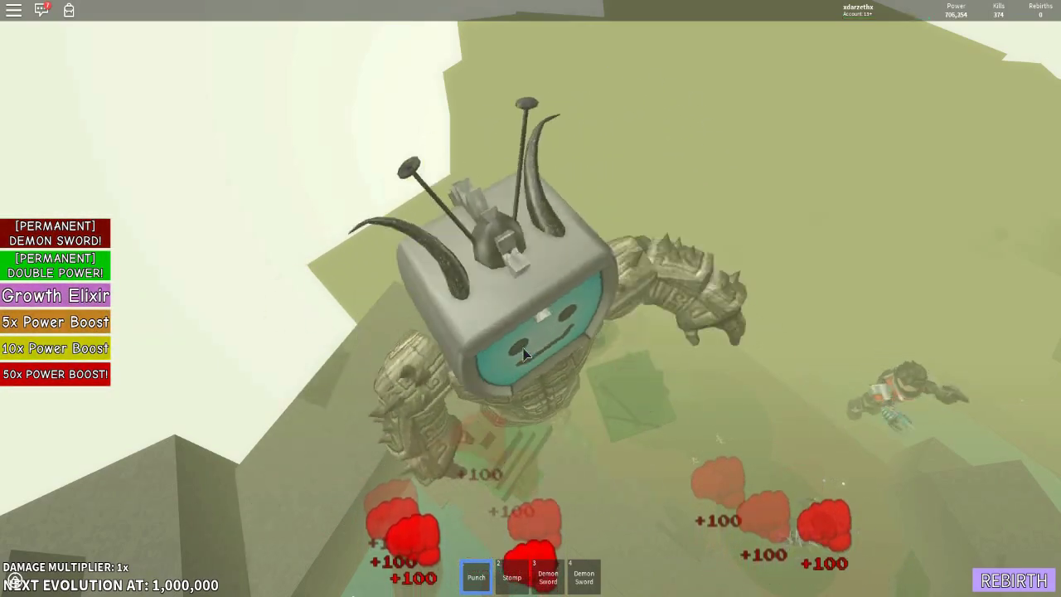
Step: Keep punching at +2 per hit until Power reaches about 706,974
click(522, 348)
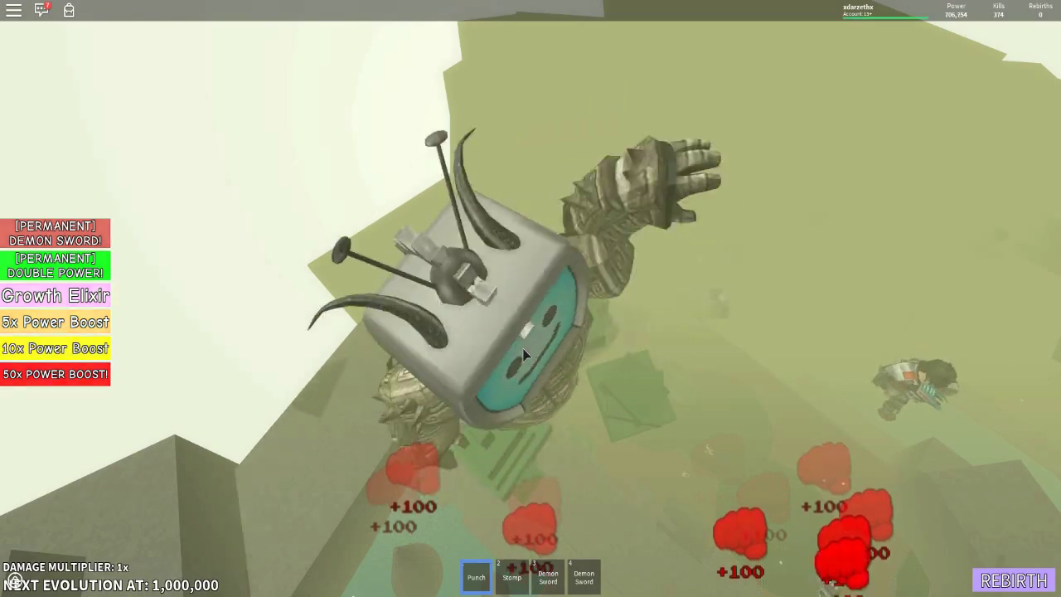
click(523, 348)
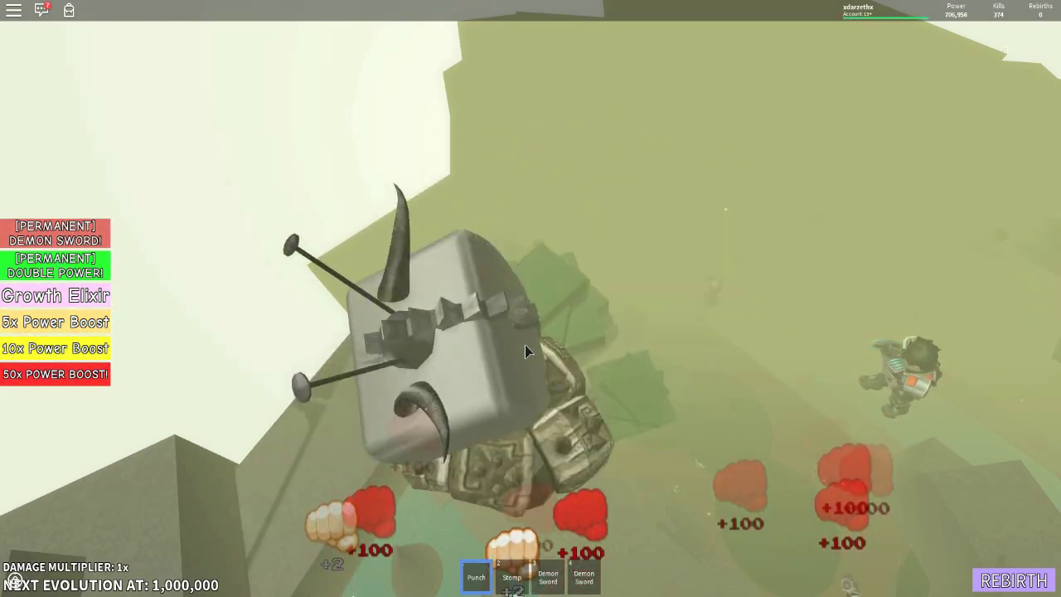
click(526, 348)
click(526, 348)
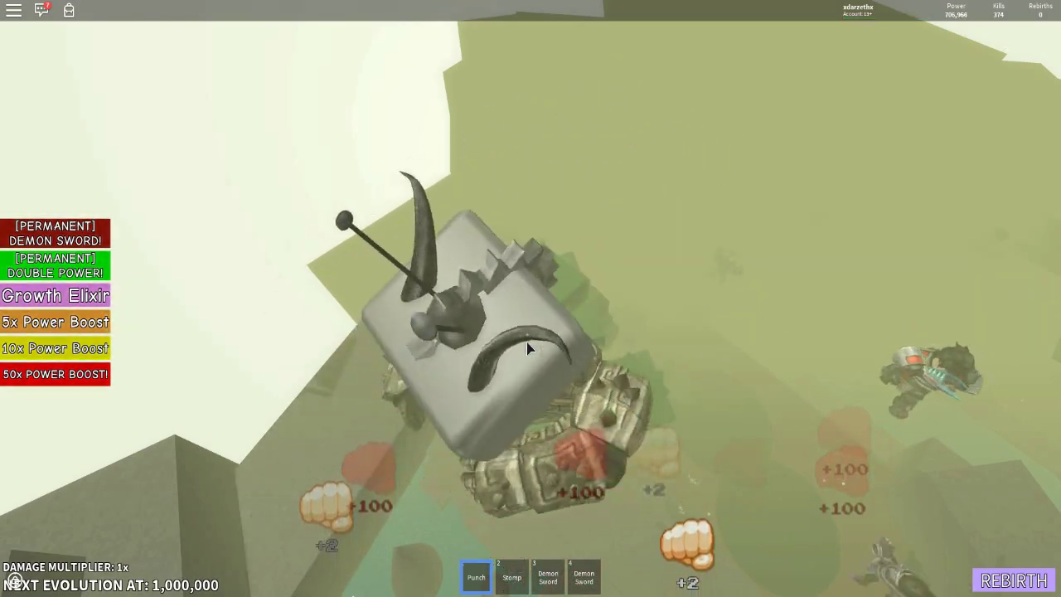
click(527, 348)
Step: Land nine more +2 punches to lift Power to about 707,006
click(527, 348)
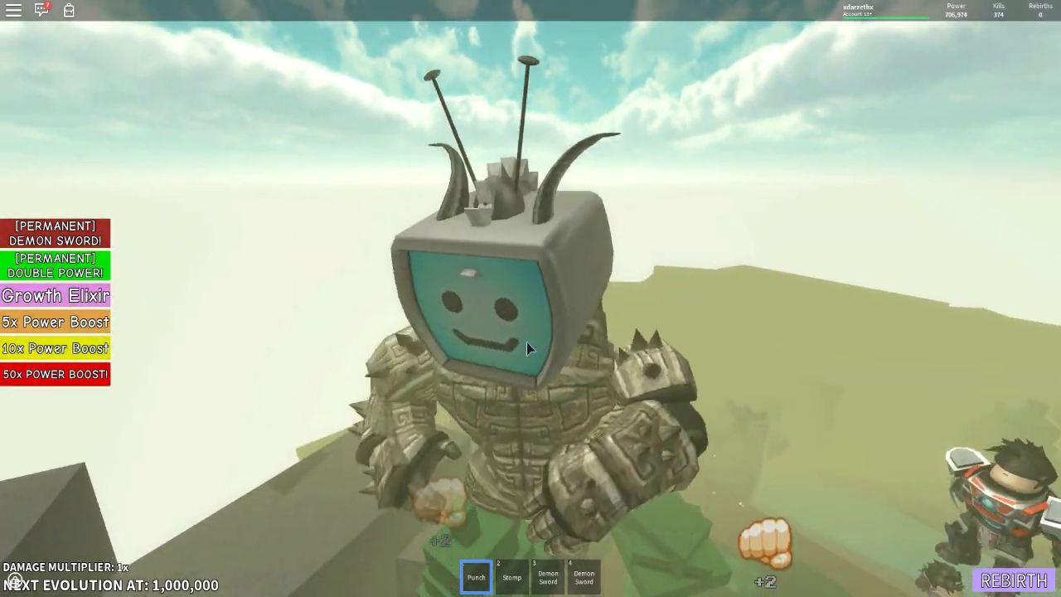
click(527, 348)
click(527, 348)
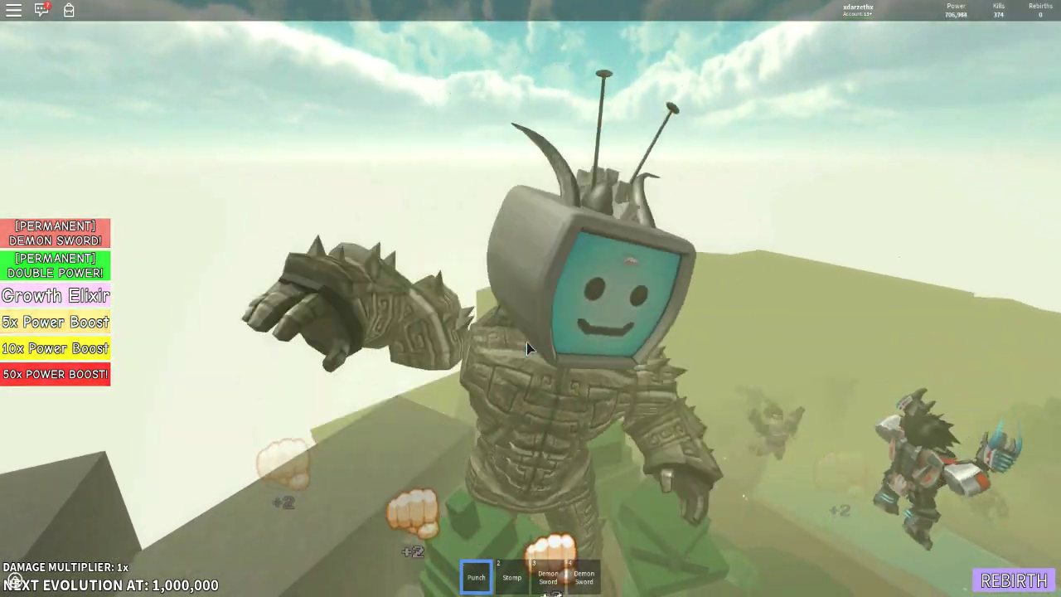
click(527, 348)
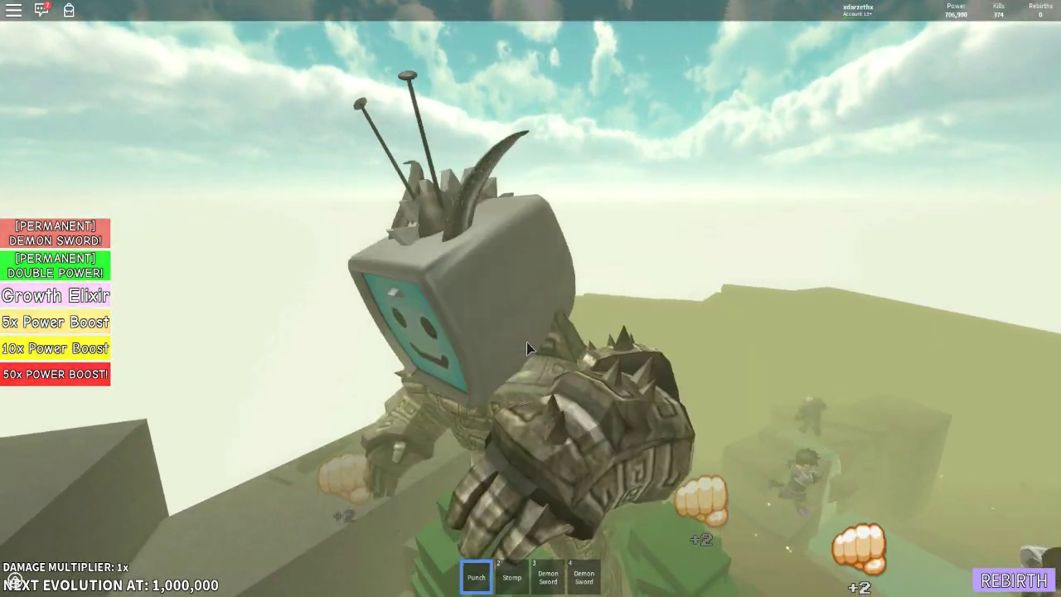
click(527, 348)
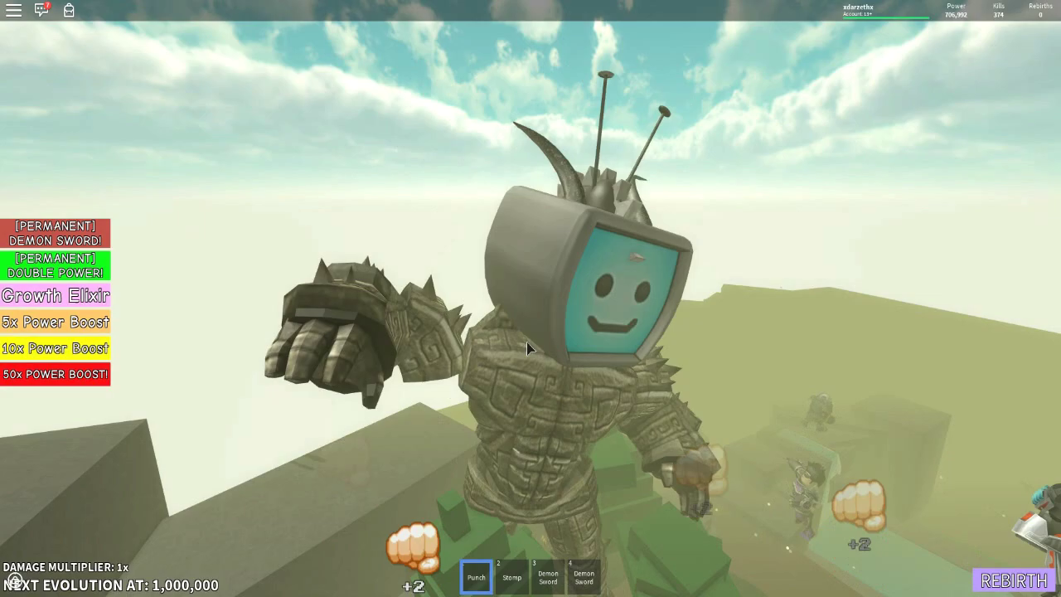
click(526, 341)
click(526, 341)
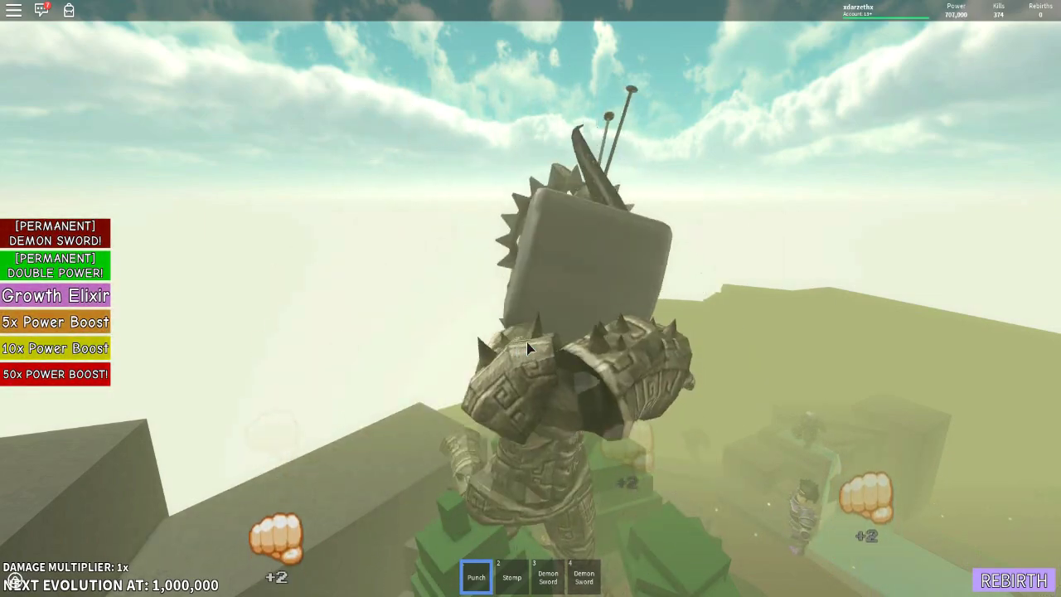
click(527, 348)
click(527, 348)
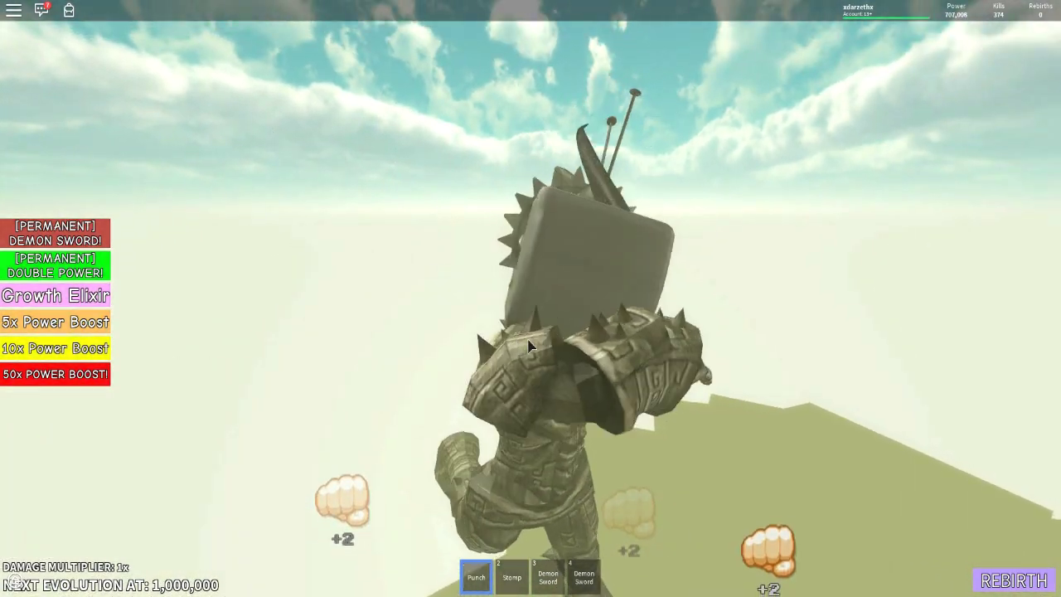